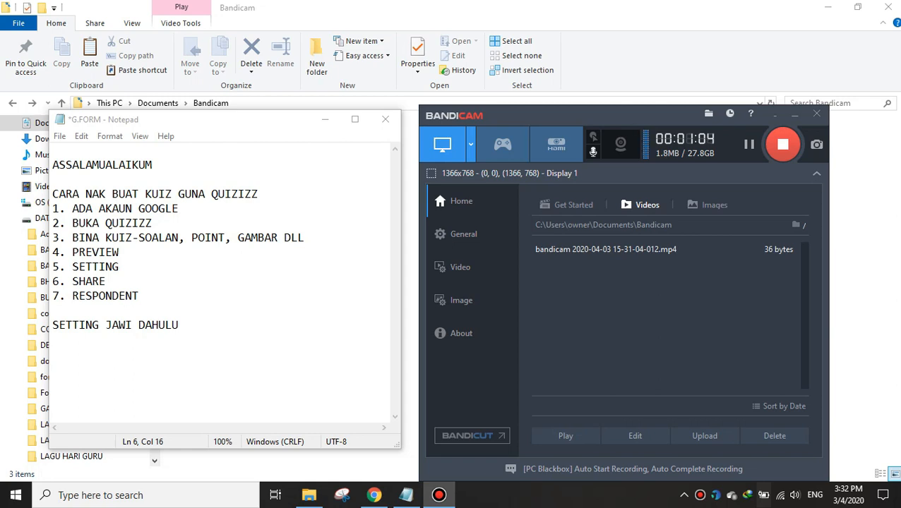
- Append "-JAWI UKM" to the "SETTING JAWI DAHULU" line of the note
left_click(179, 325)
type("-")
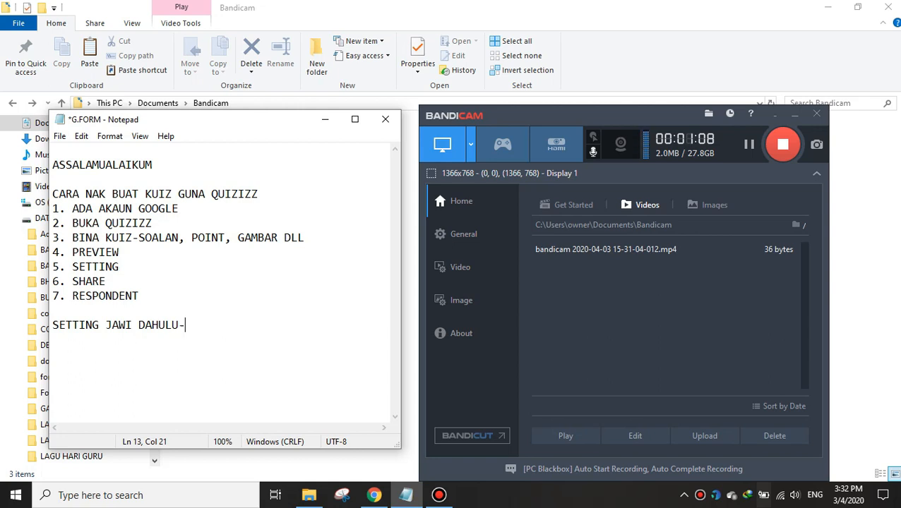
type("JAWI UKM")
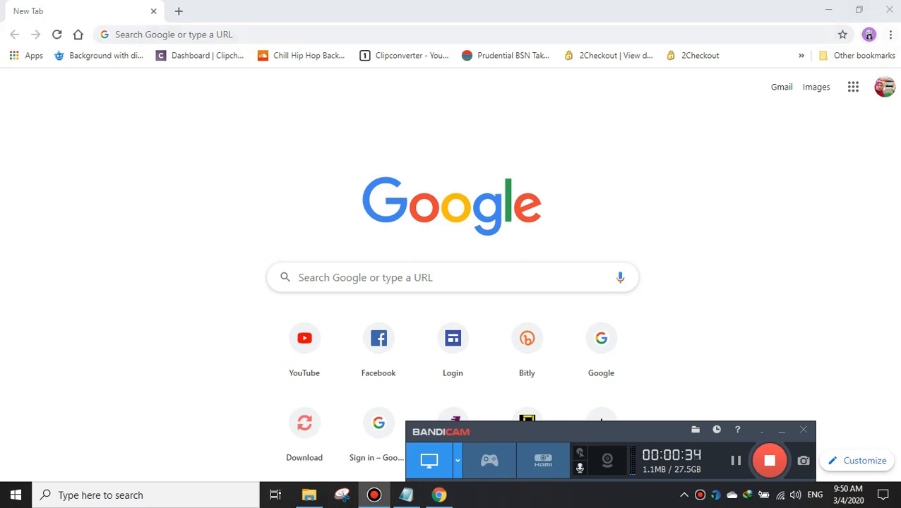
- In Chrome, open the bookmarked Digital Learning Login page and log in with the moe-dl.edu.my Google account
left_click(862, 55)
mouse_move(864, 75)
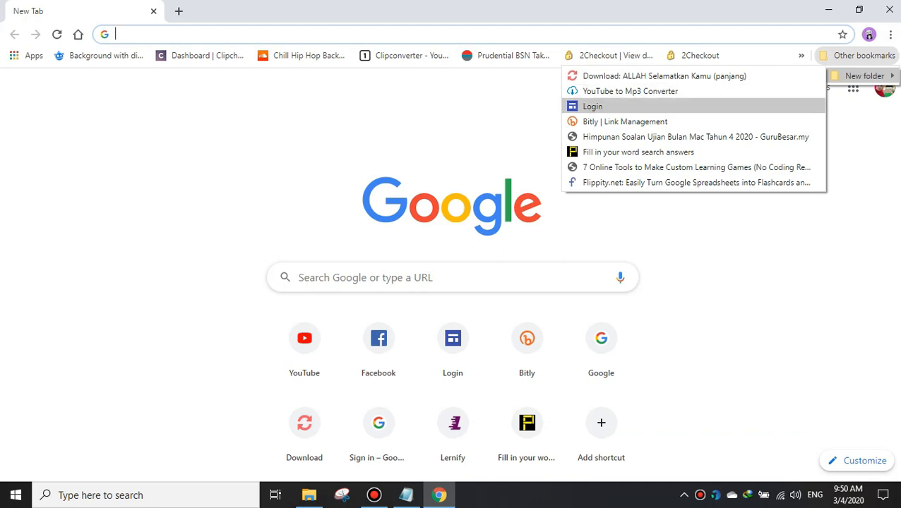
left_click(608, 106)
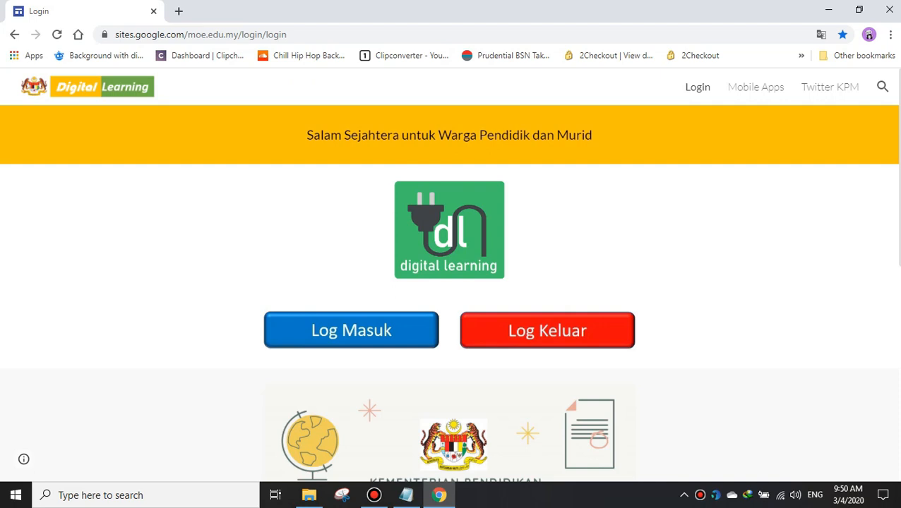
left_click(351, 330)
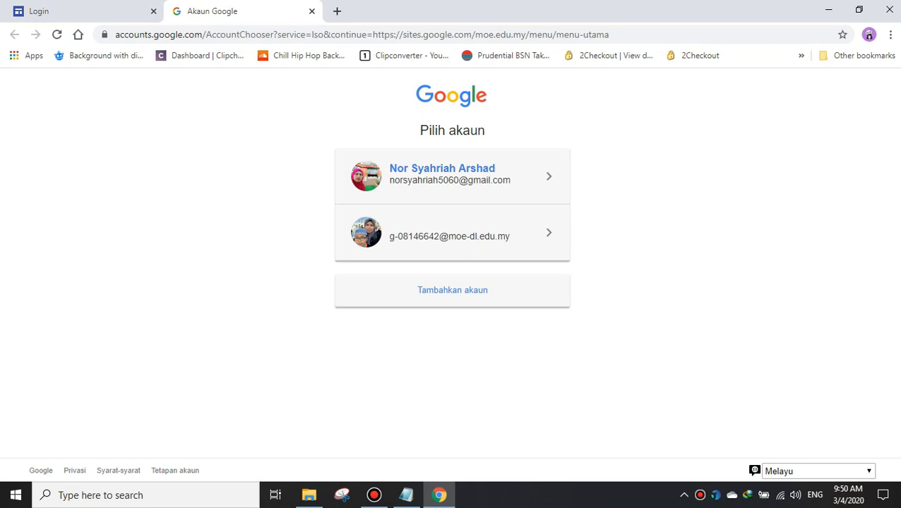
left_click(450, 233)
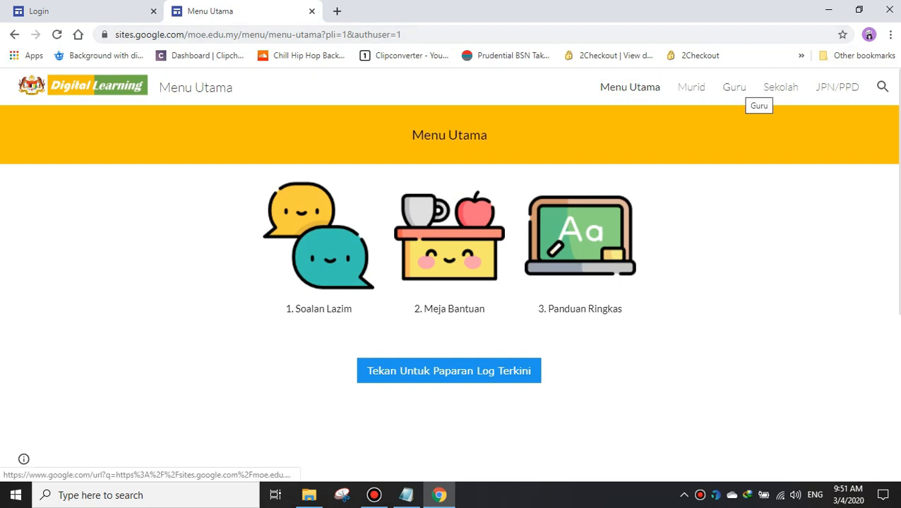
- Open the Guru section of the Digital Learning site and look through its numbered resources
left_click(734, 86)
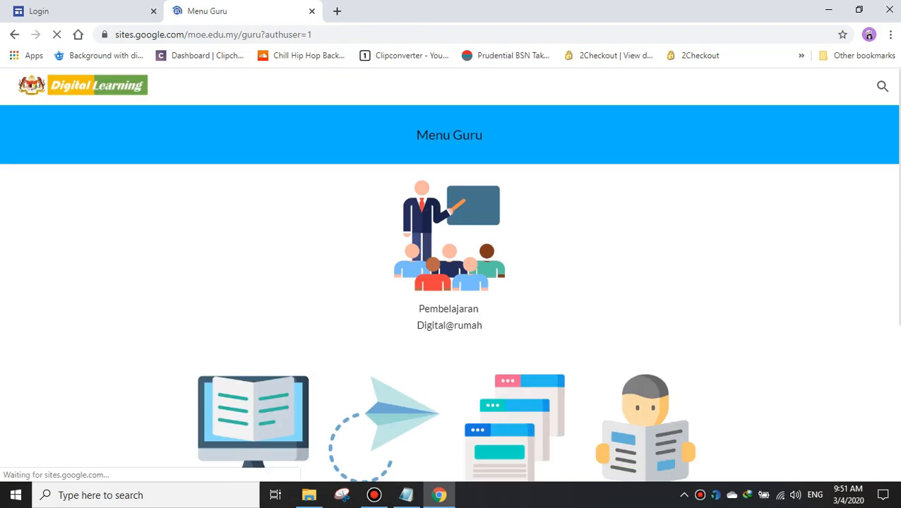
scroll(449, 282, "down", 1)
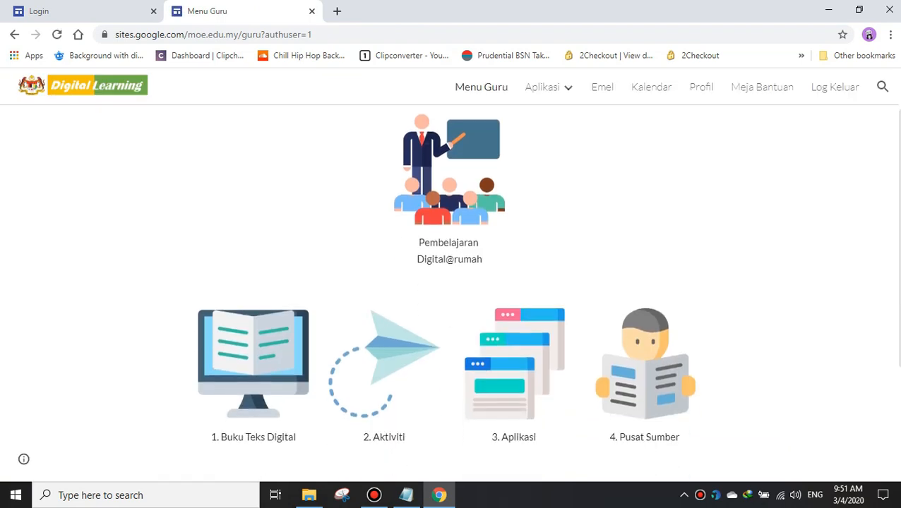
scroll(449, 282, "down", 3)
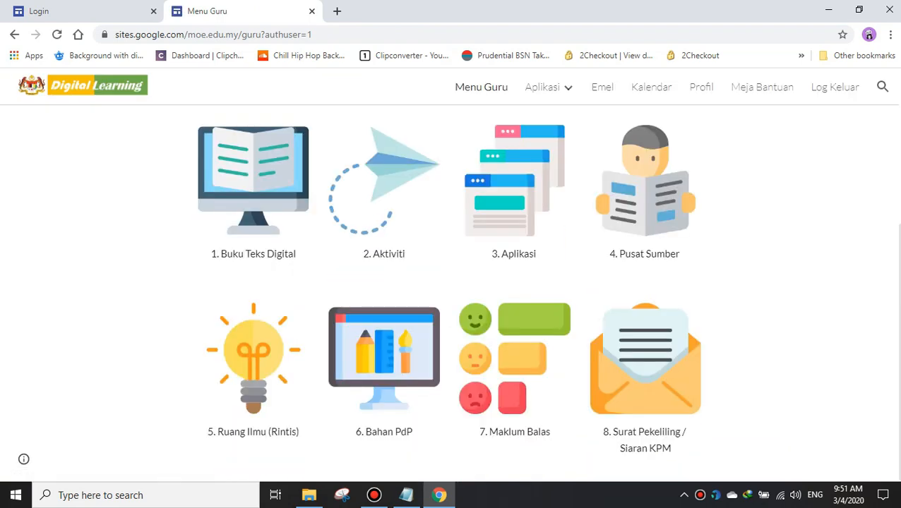
scroll(449, 283, "up", 4)
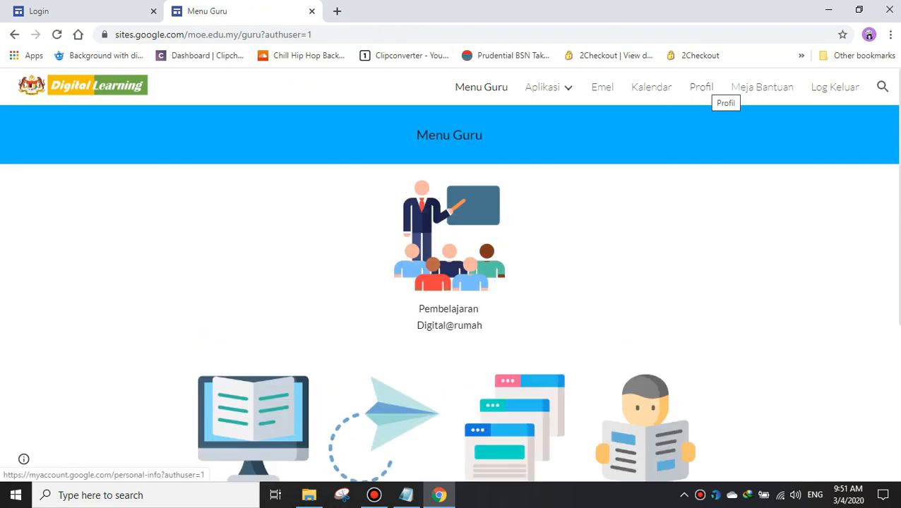
- Open the account's Profil page and look through the list of available Google apps
left_click(702, 87)
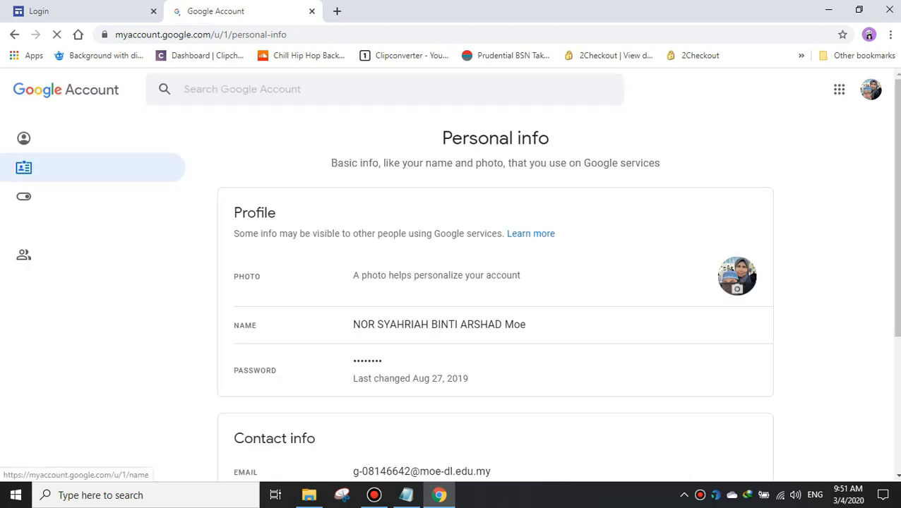
left_click(839, 89)
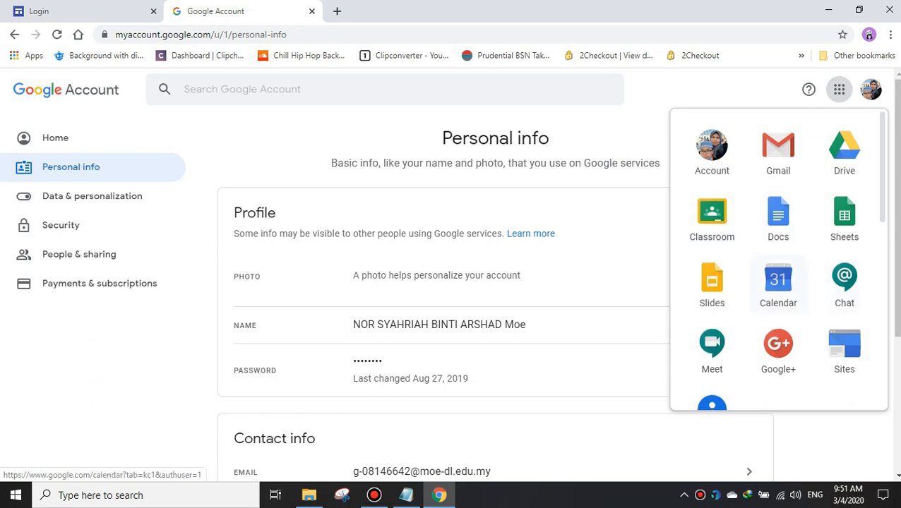
scroll(778, 286, "down", 1)
scroll(778, 258, "down", 4)
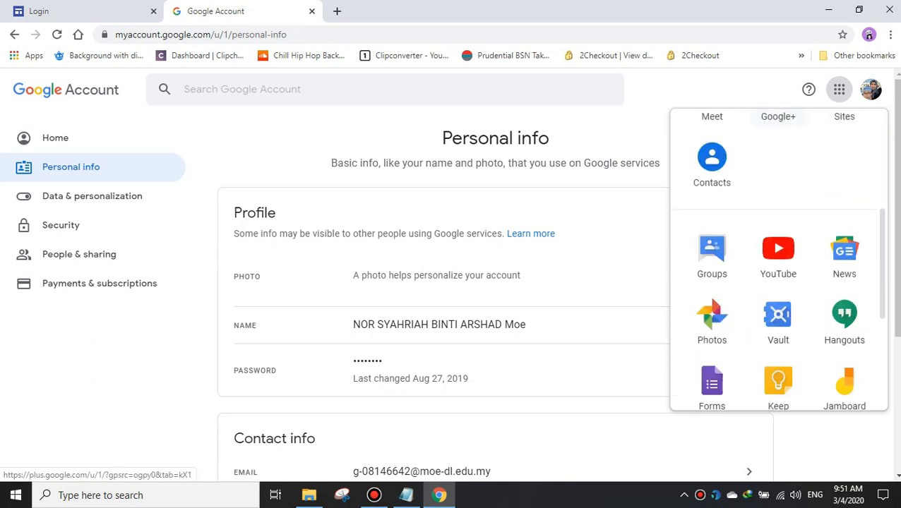
scroll(711, 243, "up", 5)
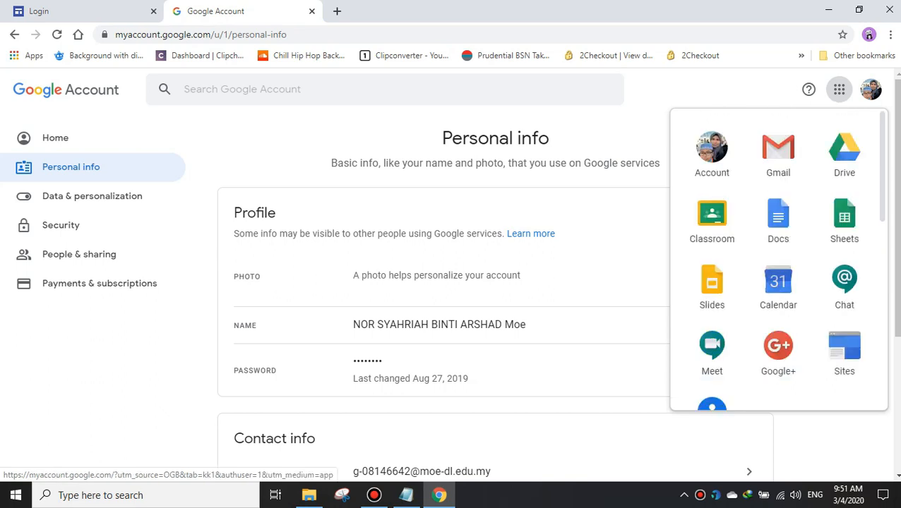
- Return to Menu Guru, go to its Aplikasi page and launch Quizizz from Aplikasi Lain
left_click(15, 35)
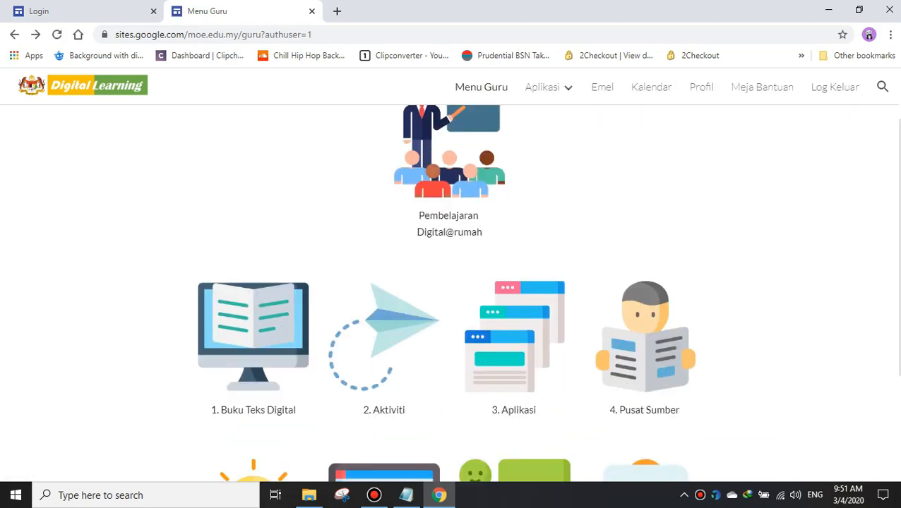
scroll(450, 293, "down", 1)
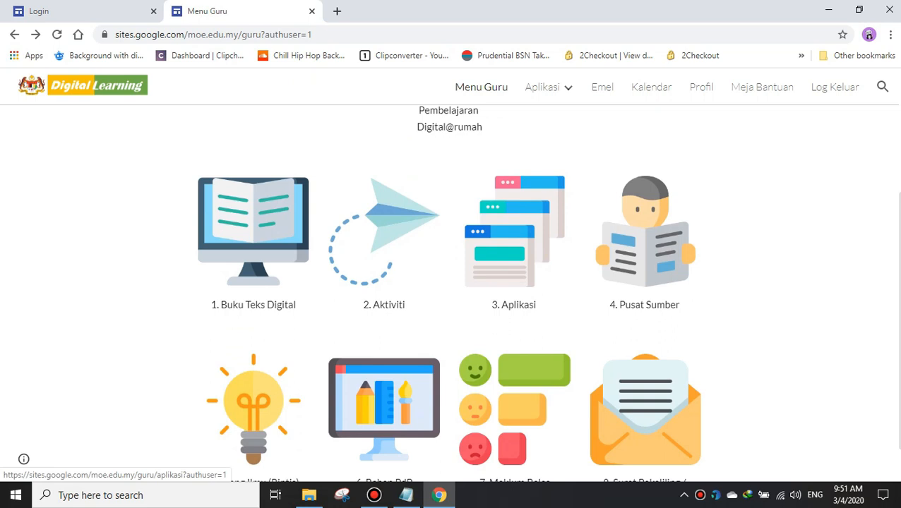
left_click(514, 233)
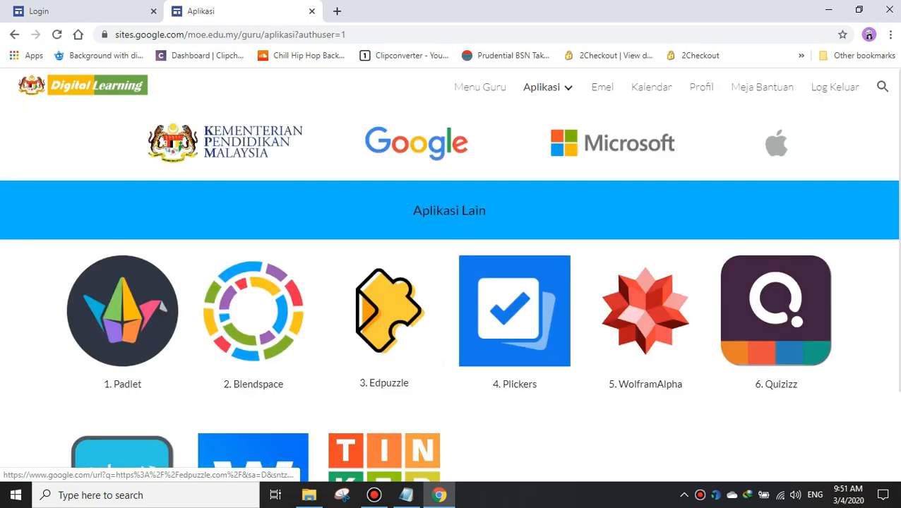
scroll(450, 282, "down", 2)
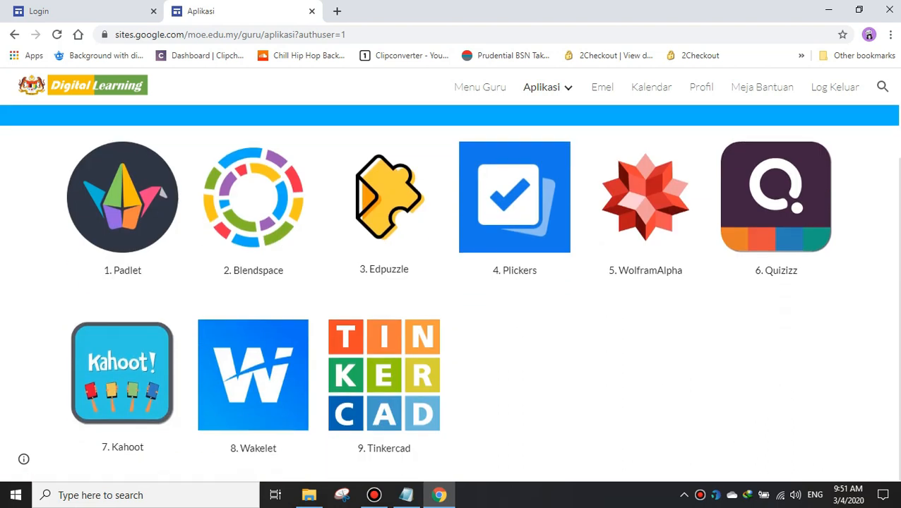
left_click(775, 197)
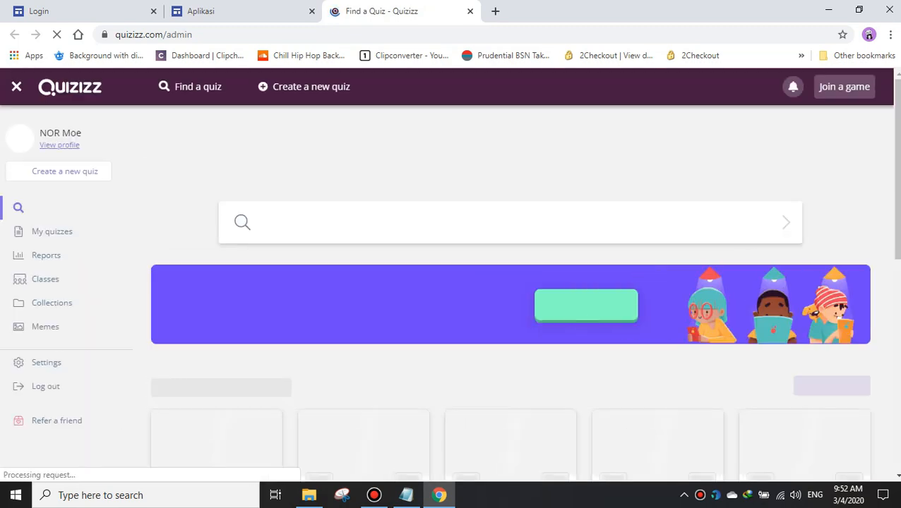
- Look over the Quizizz home page, view the teacher profile and preview the PEMBENTUKAN NEGARA MADINAH quiz
scroll(510, 293, "down", 1)
scroll(511, 293, "up", 1)
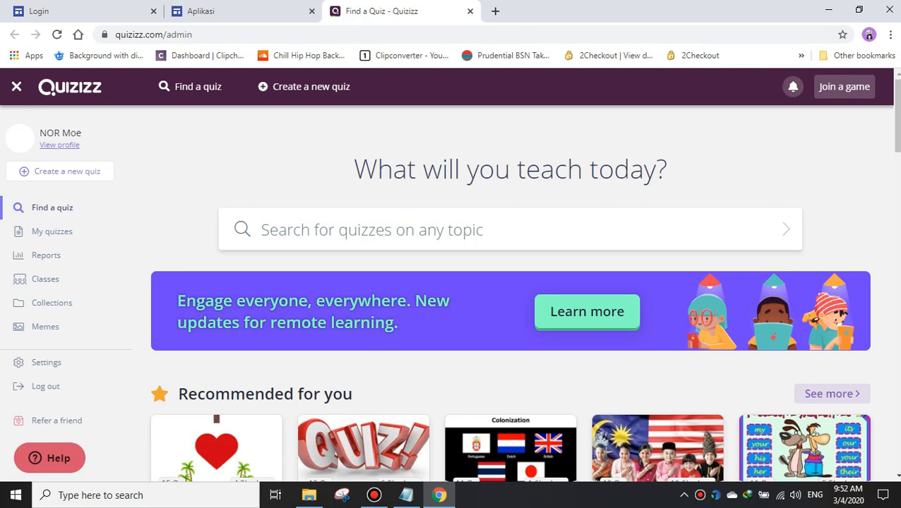
scroll(523, 280, "down", 2)
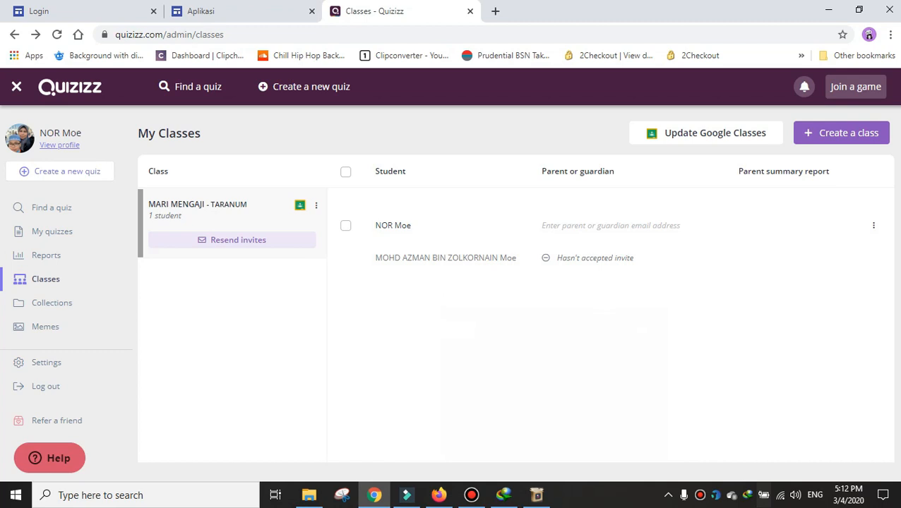
left_click(59, 146)
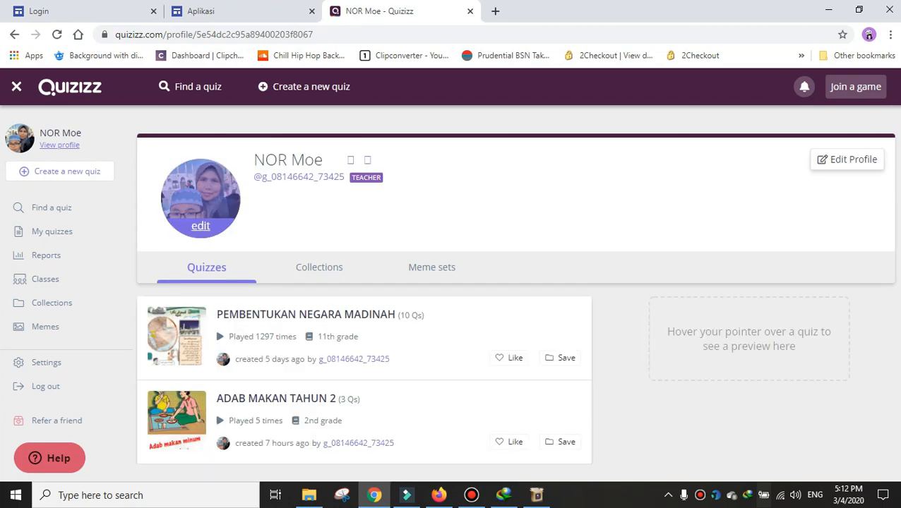
mouse_move(282, 326)
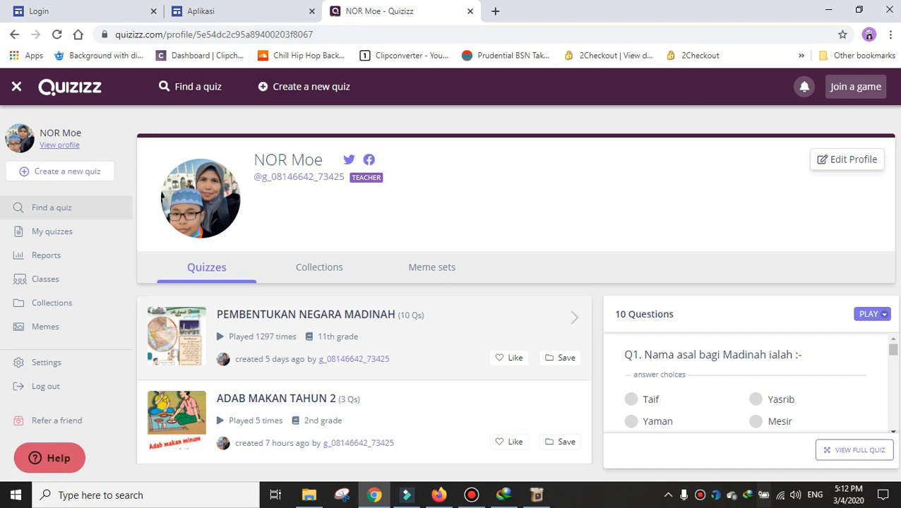
- Go to Find a quiz and browse the recommended, Mathematics, English and Social Studies quizzes
left_click(51, 207)
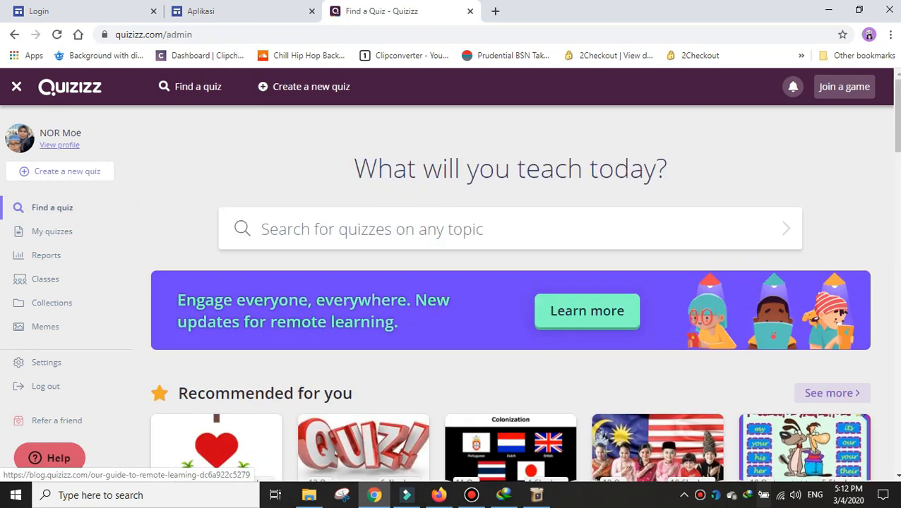
scroll(587, 311, "down", 4)
scroll(364, 212, "down", 3)
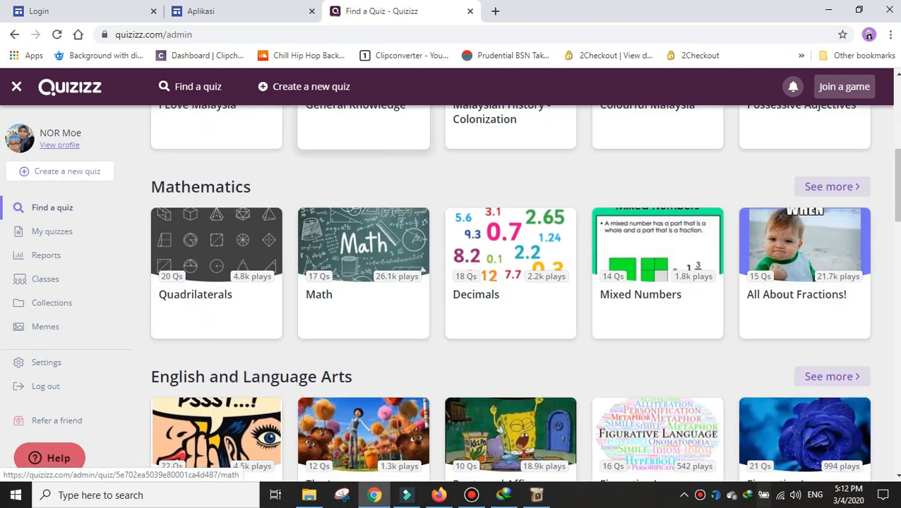
scroll(364, 212, "down", 5)
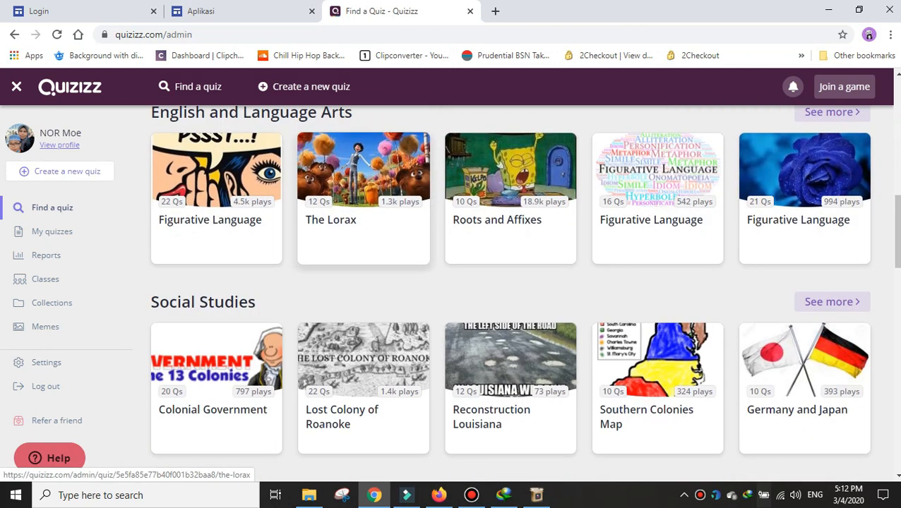
scroll(363, 318, "down", 2)
scroll(364, 317, "up", 9)
scroll(364, 318, "up", 5)
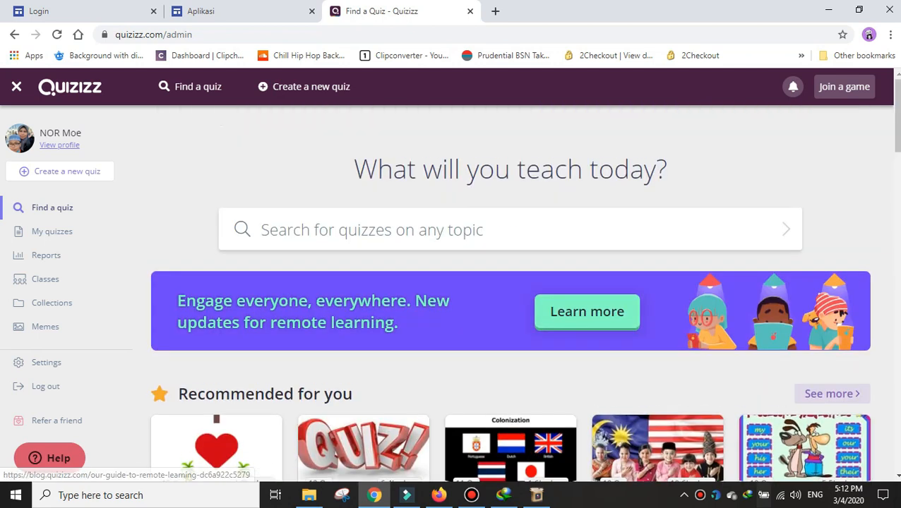
- Search the quizzes for "JAWI" and look through the results with their question previews
type("JAWI")
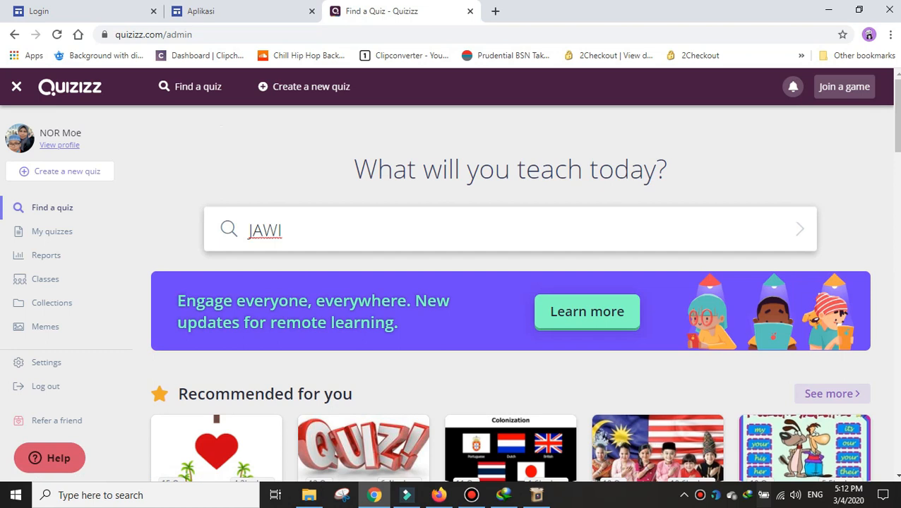
key("Return")
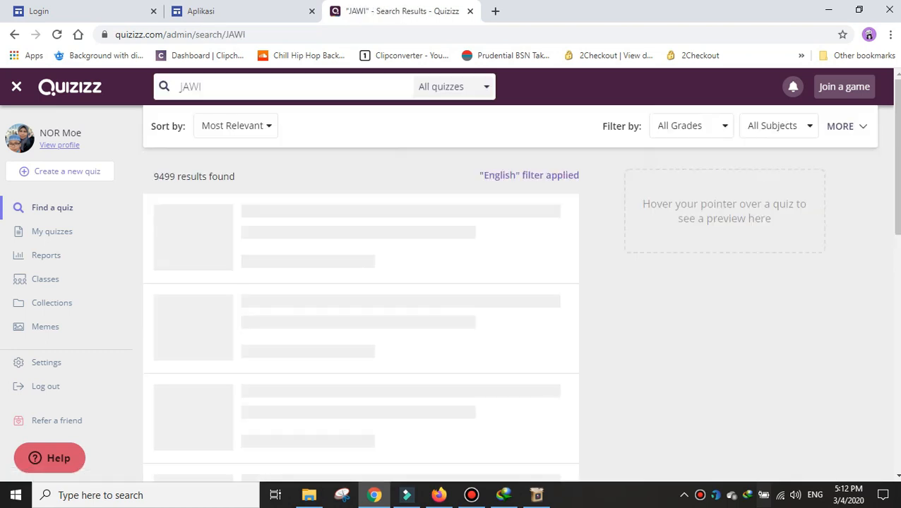
mouse_move(360, 235)
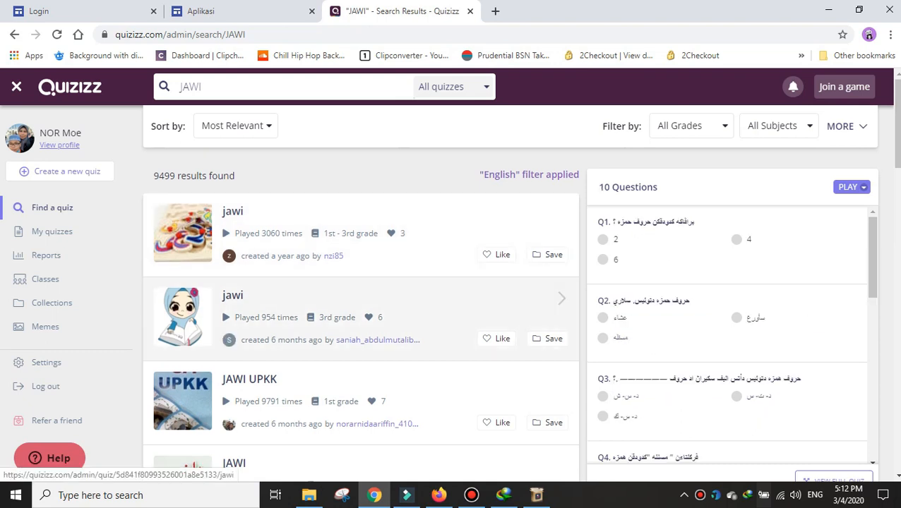
scroll(360, 297, "down", 2)
scroll(360, 268, "down", 3)
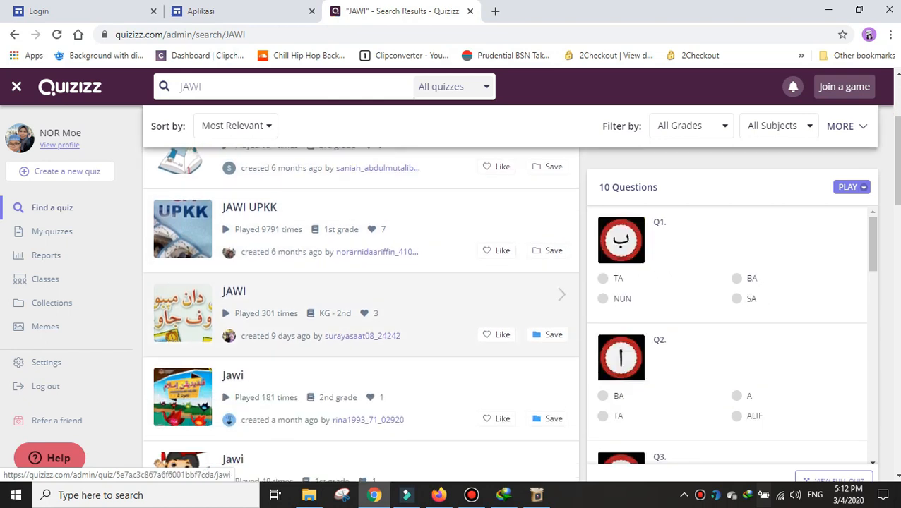
scroll(367, 262, "down", 2)
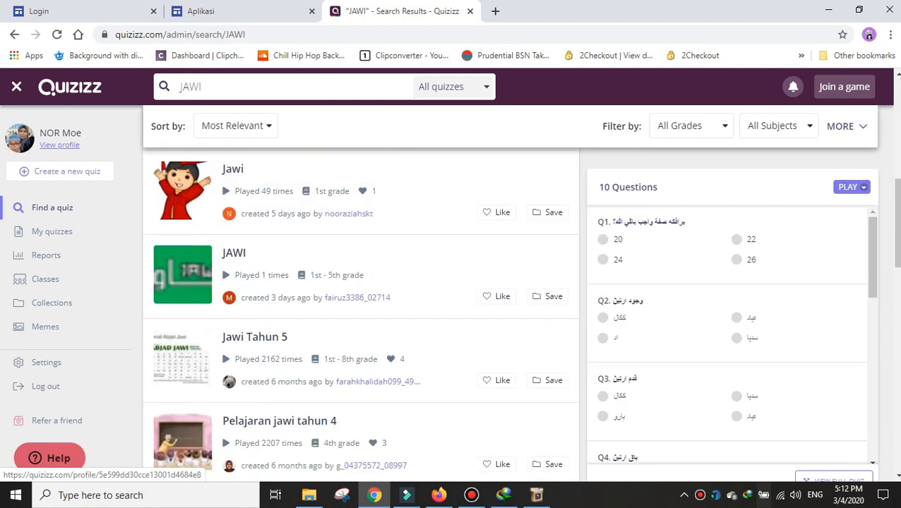
scroll(367, 261, "down", 2)
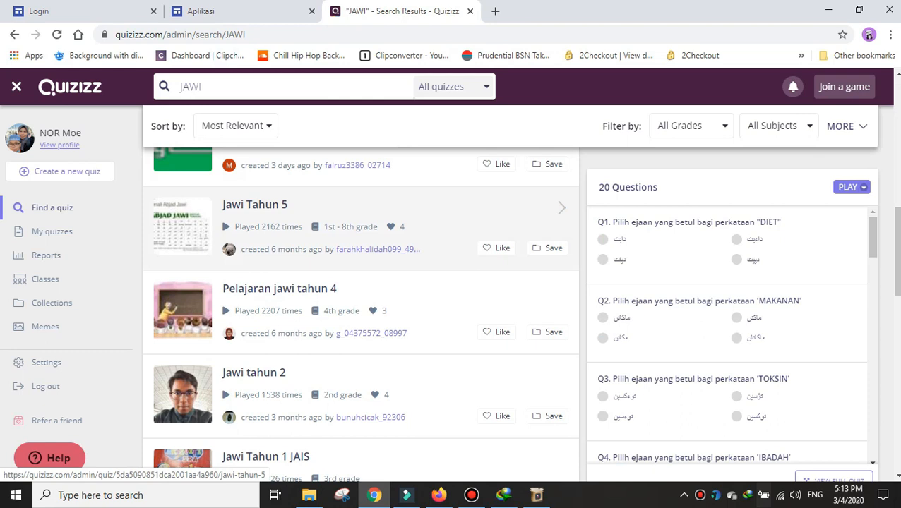
scroll(360, 233, "down", 5)
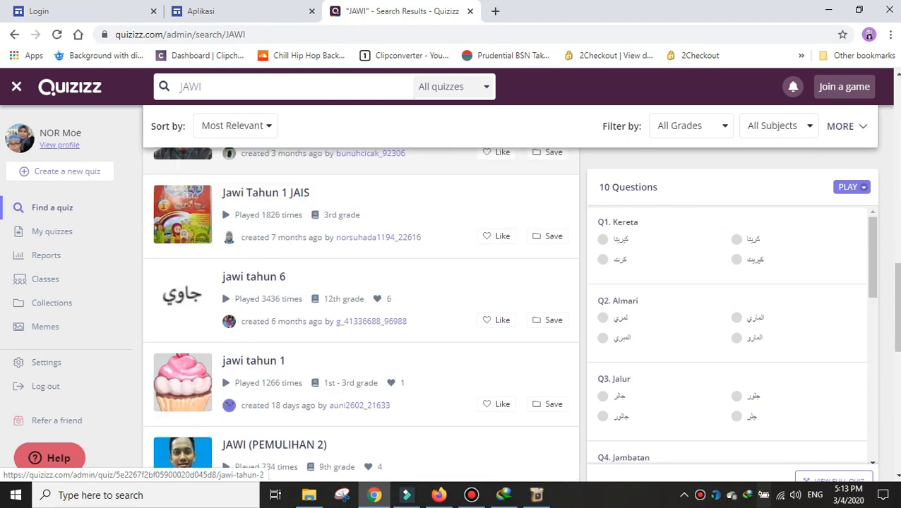
scroll(544, 261, "down", 1)
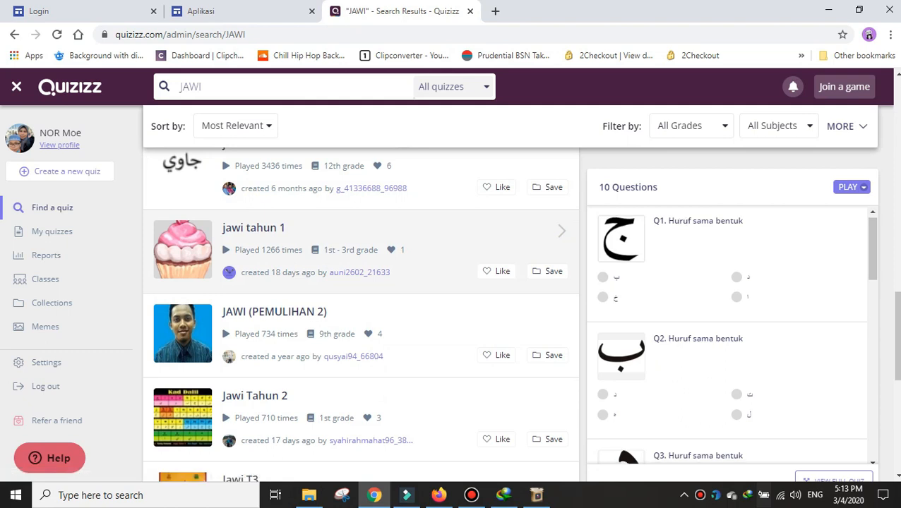
- Preview the questions of the "jawi tahun 1" quiz and save it to a new collection named "JAWI TAHUN 1"
scroll(731, 332, "down", 8)
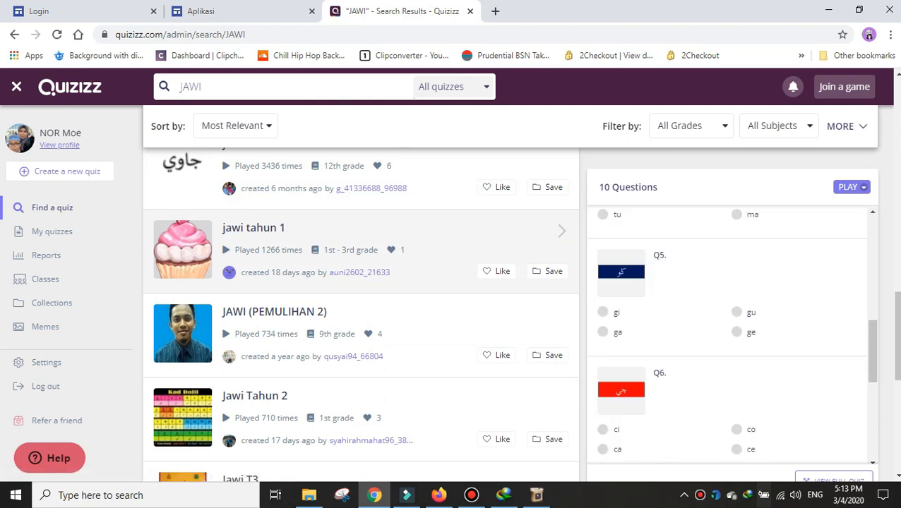
scroll(731, 332, "down", 4)
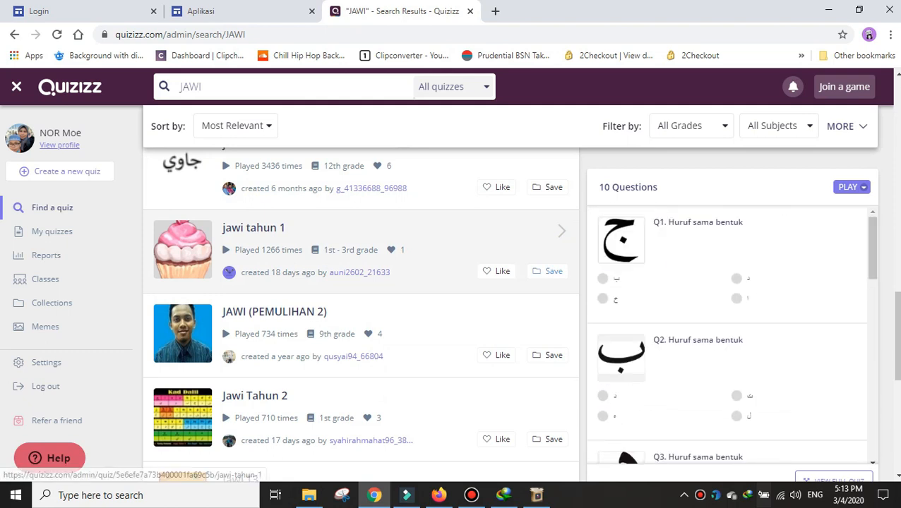
left_click(554, 272)
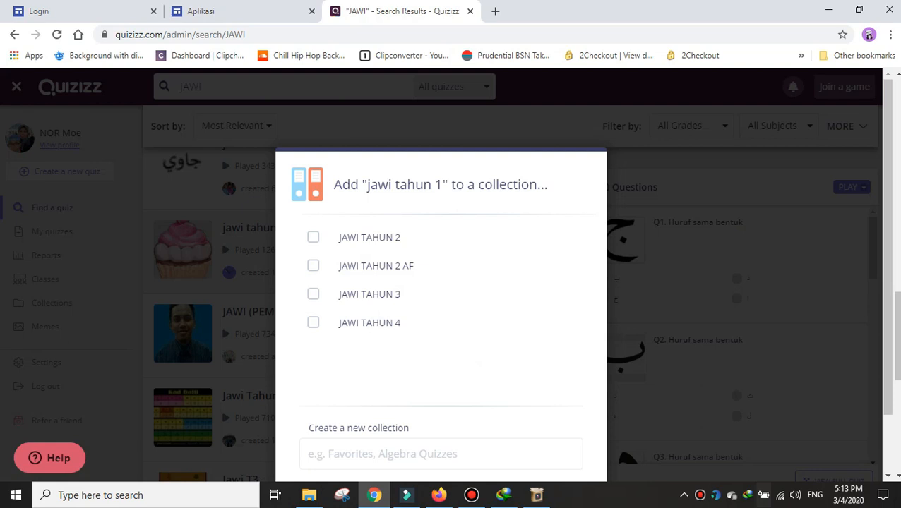
type("JAWI ")
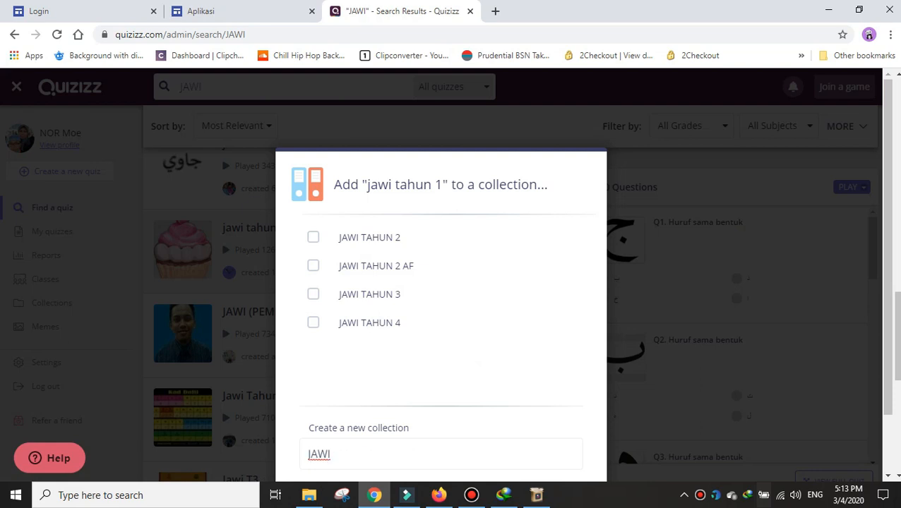
type("TAHUN 1")
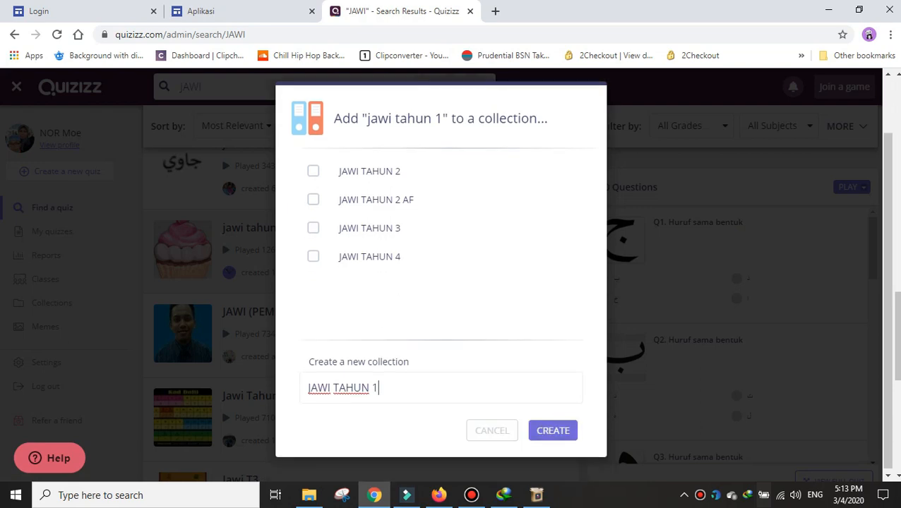
key("Return")
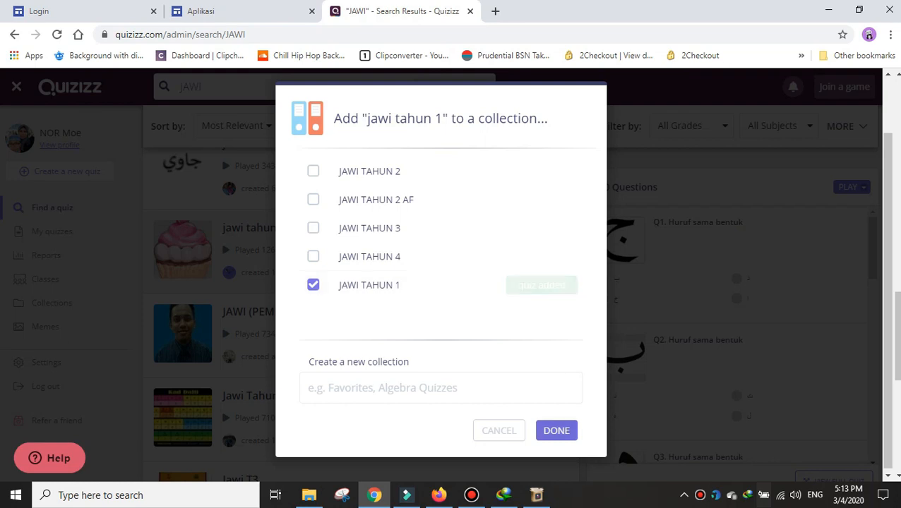
left_click(556, 430)
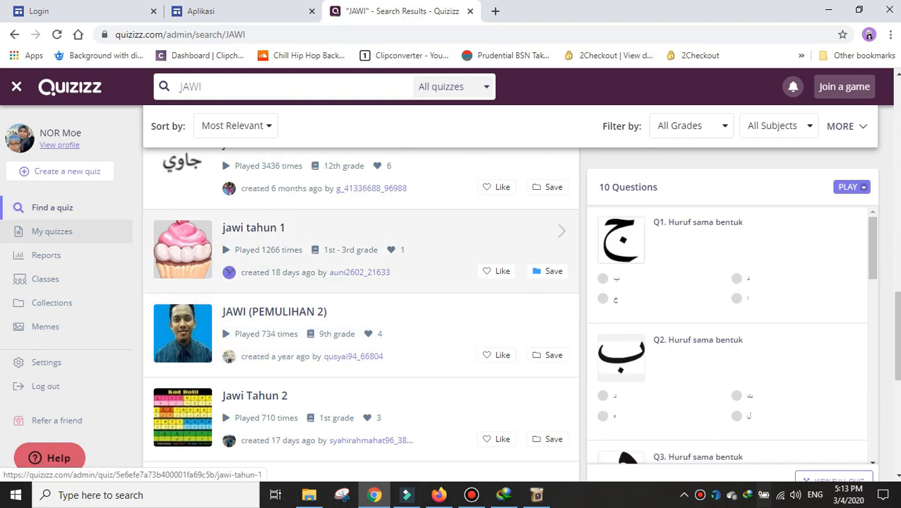
- Look through My quizzes and view the contents of the JAWI TAHUN 1 collection
left_click(52, 232)
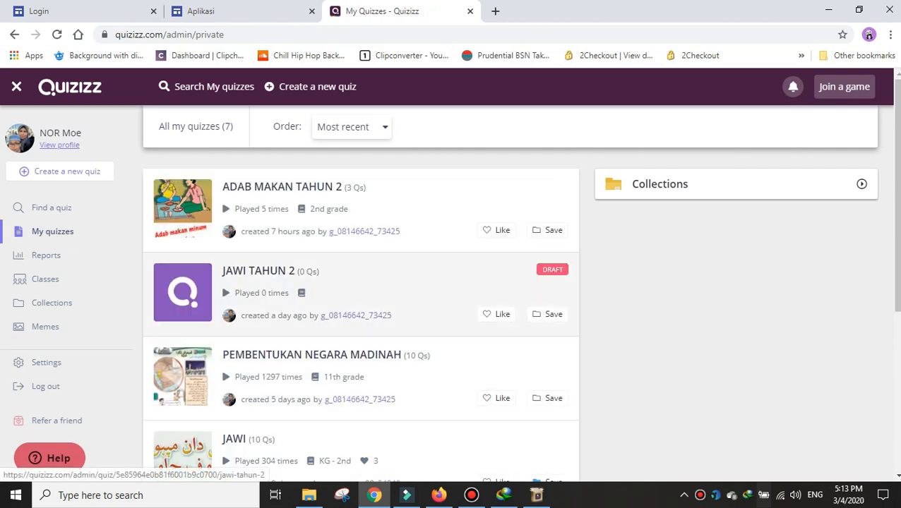
scroll(353, 317, "down", 3)
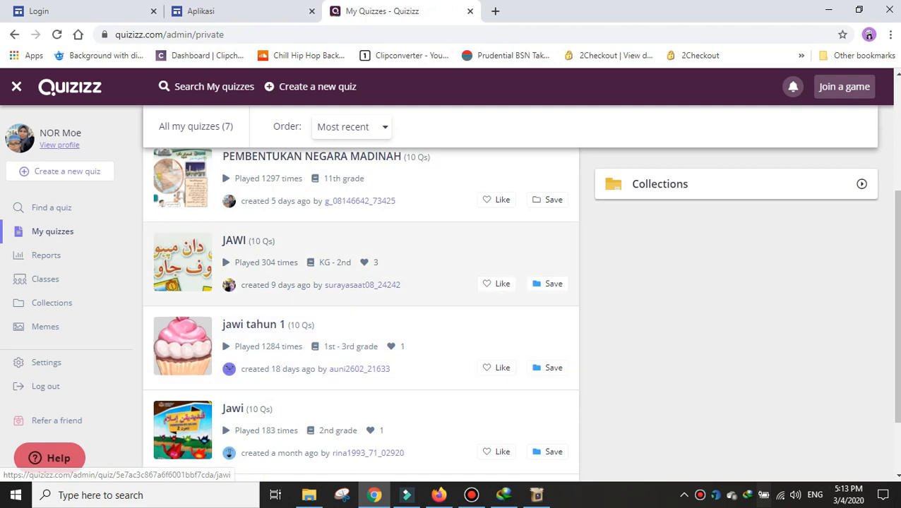
left_click(659, 184)
left_click(659, 322)
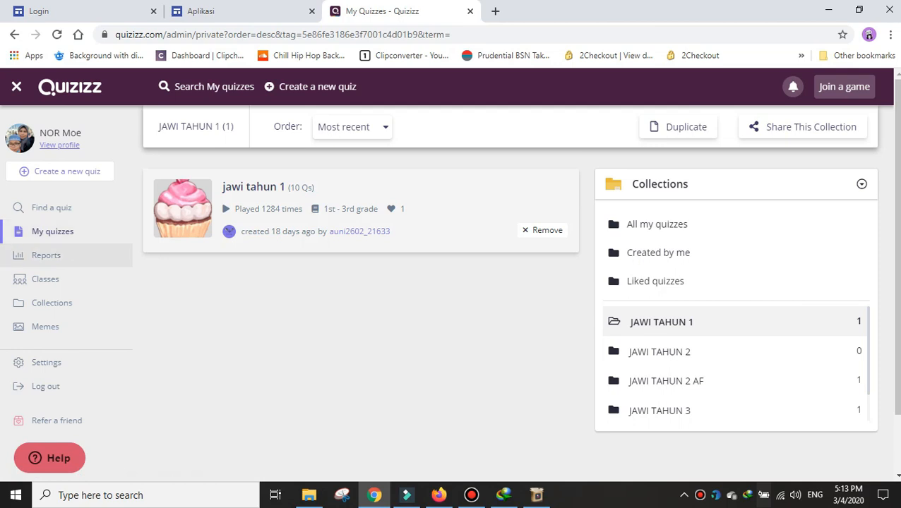
- Look over the quiz reports, the class list and the overview of quiz collections
left_click(46, 255)
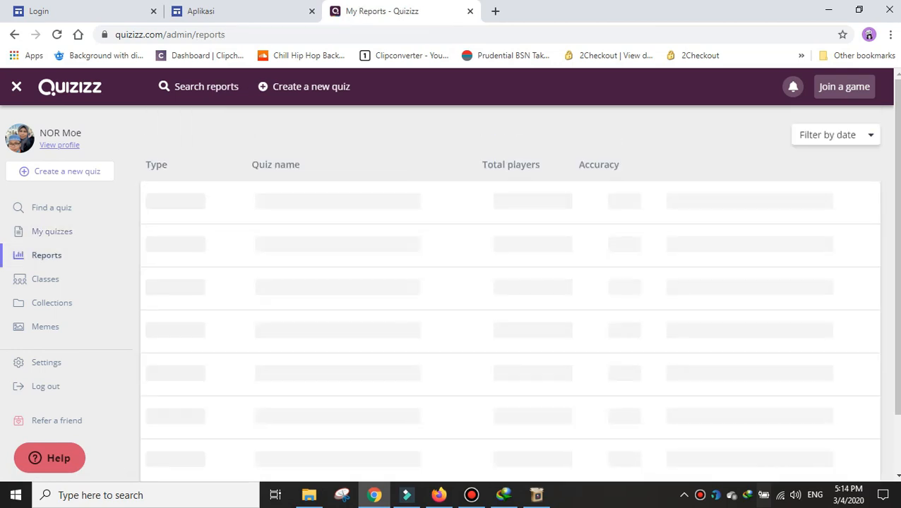
scroll(510, 265, "down", 2)
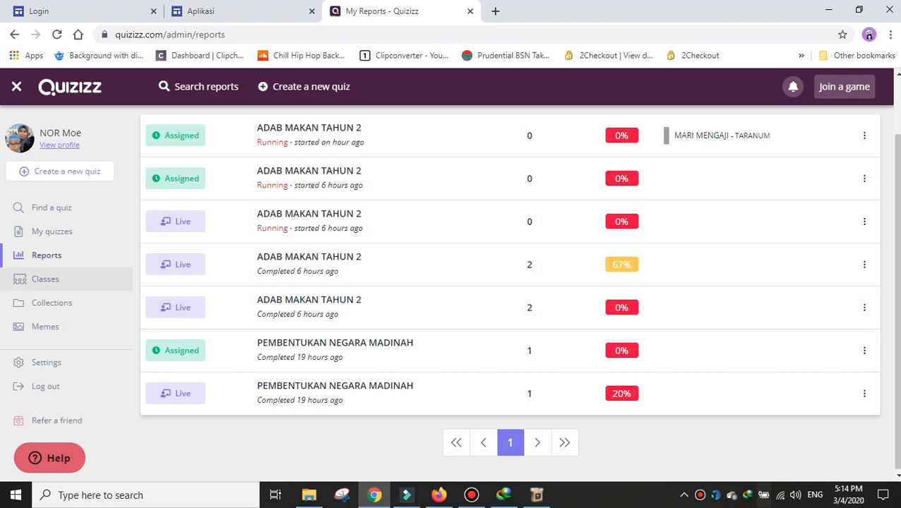
left_click(45, 279)
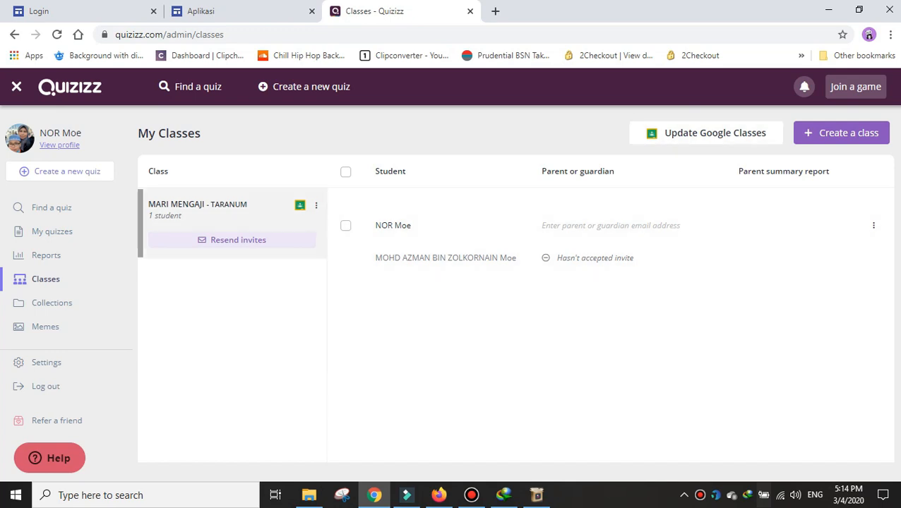
left_click(52, 302)
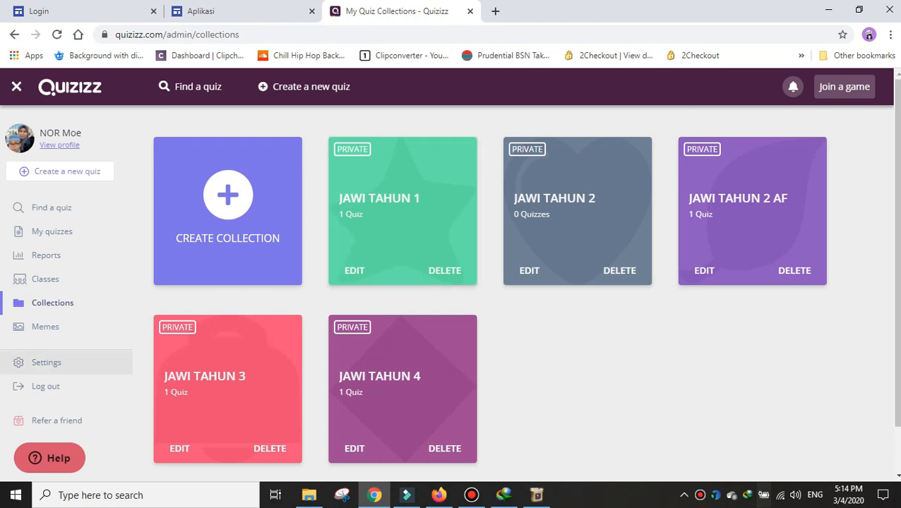
- Review the account, language and password sections of the Settings page
left_click(46, 362)
scroll(510, 283, "down", 2)
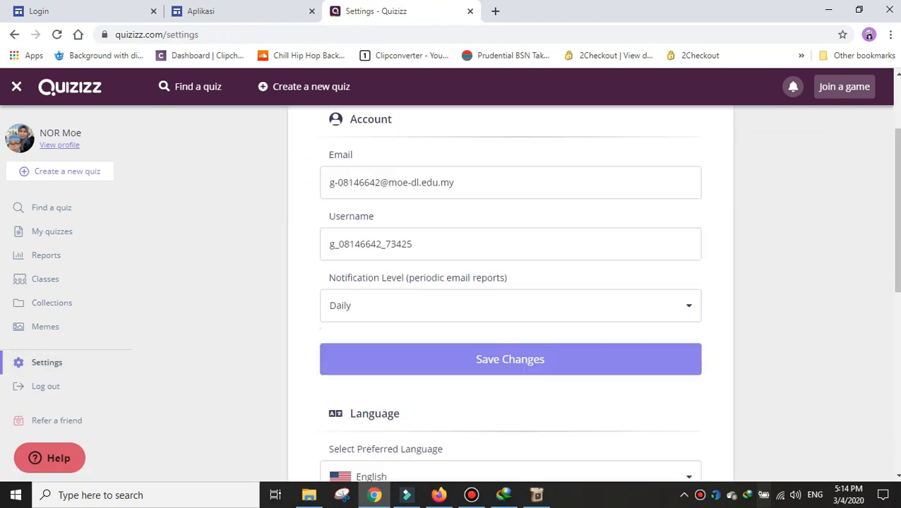
scroll(510, 282, "down", 3)
scroll(509, 282, "up", 4)
scroll(510, 283, "down", 5)
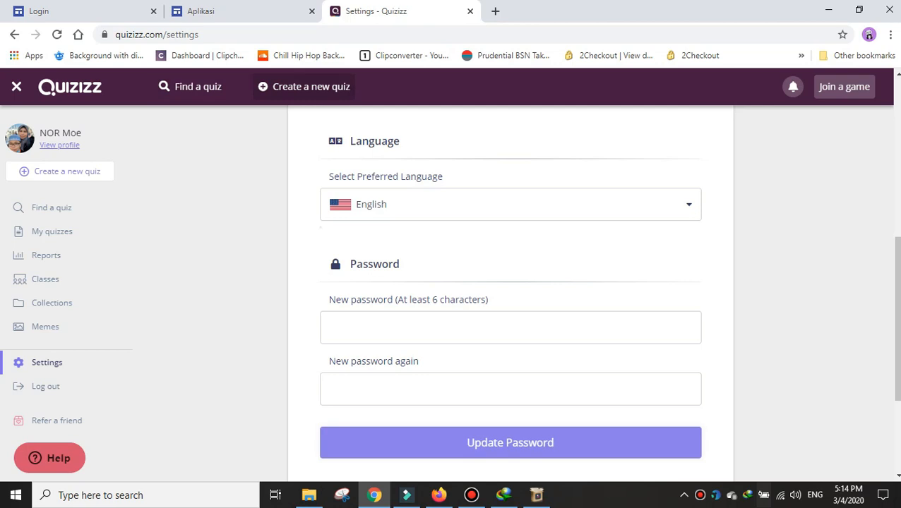
- Create a new quiz named "ADAB MAKAN TAHUN 2" with Education as its subject
left_click(304, 86)
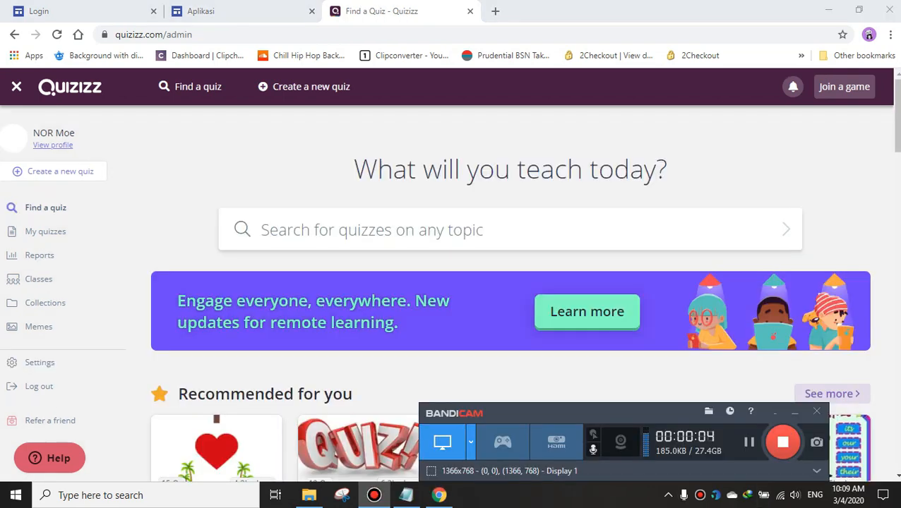
left_click(303, 87)
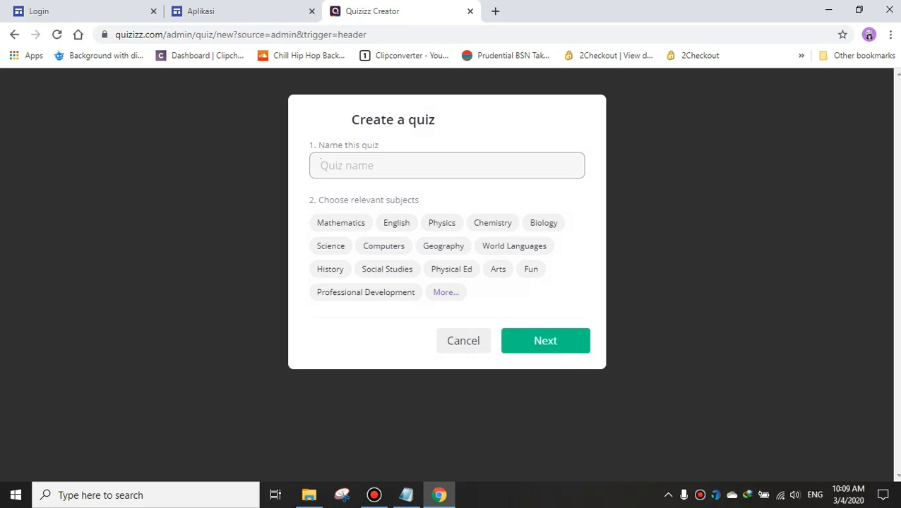
type("ADAB MAKAN TAHUN 2")
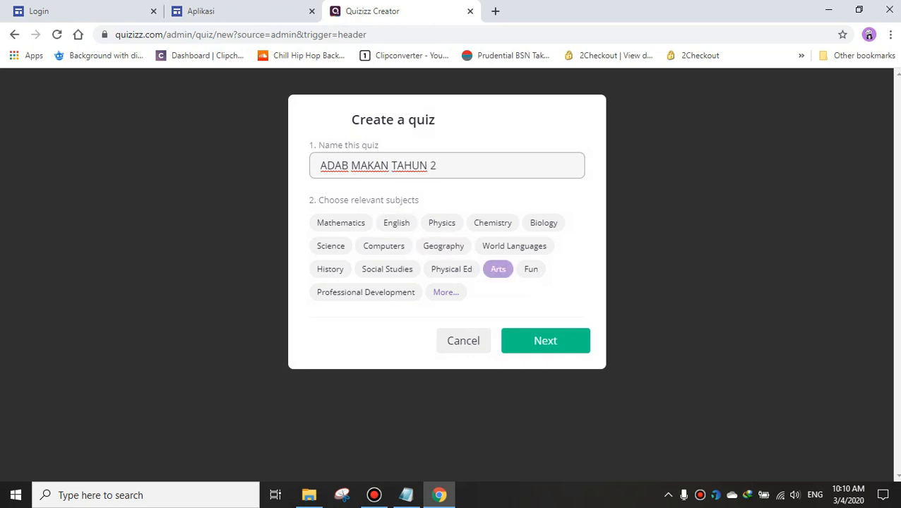
left_click(446, 293)
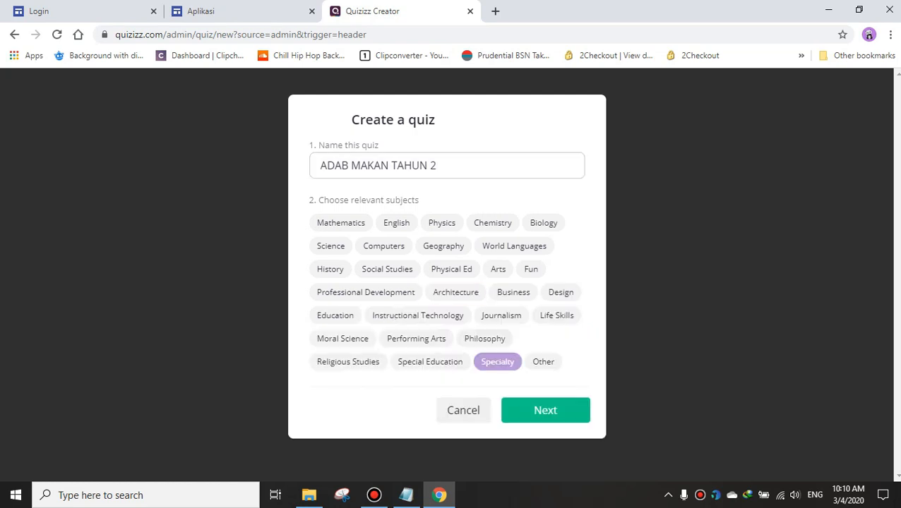
left_click(543, 361)
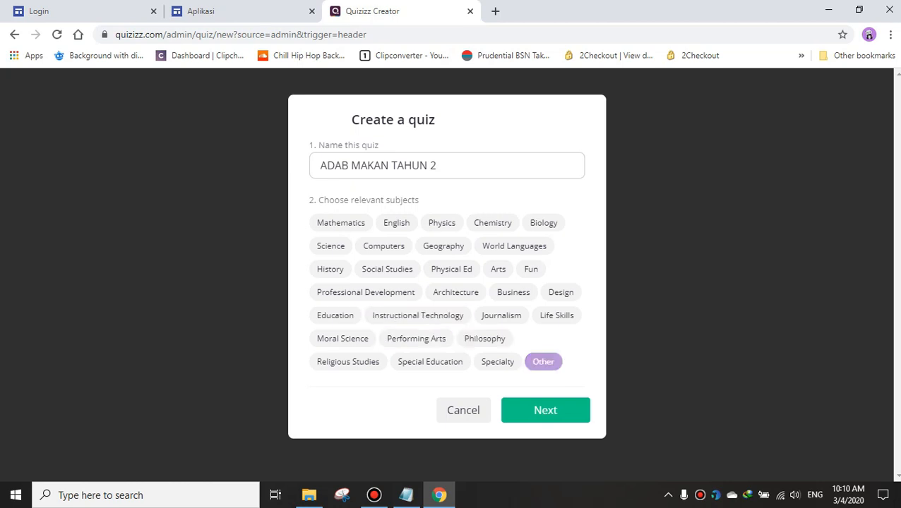
left_click(335, 316)
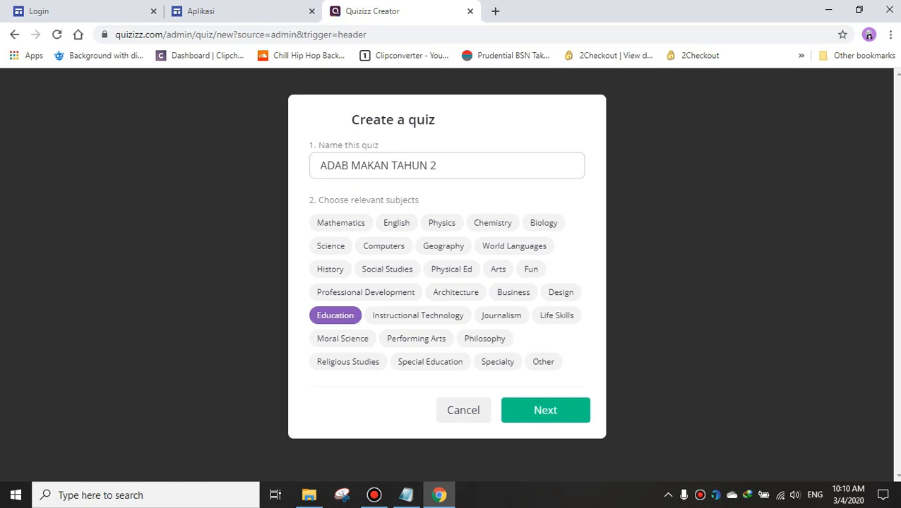
left_click(545, 410)
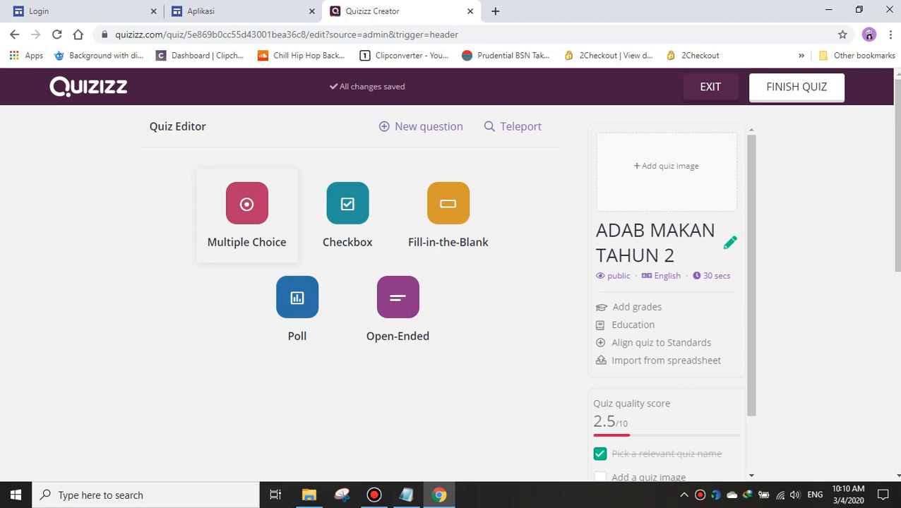
- Add a Multiple Choice question to the quiz and review its question type, text formatting and media options
left_click(247, 215)
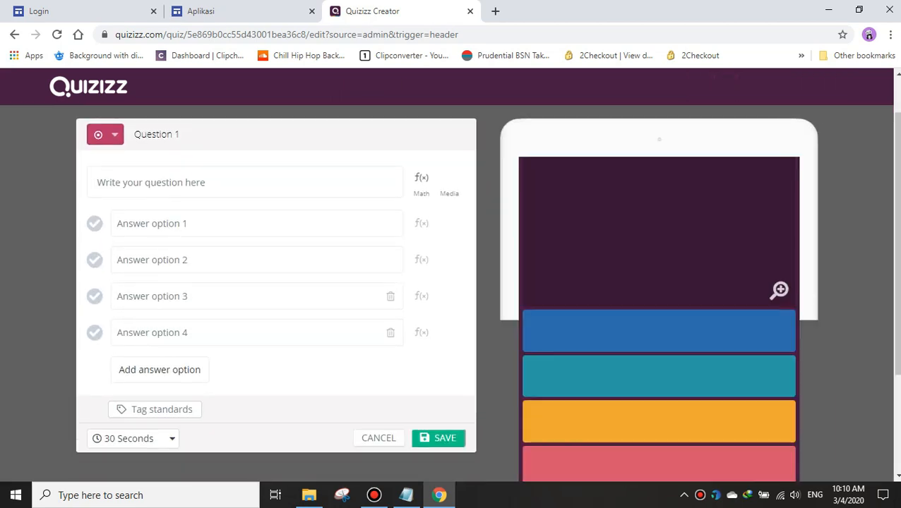
left_click(105, 135)
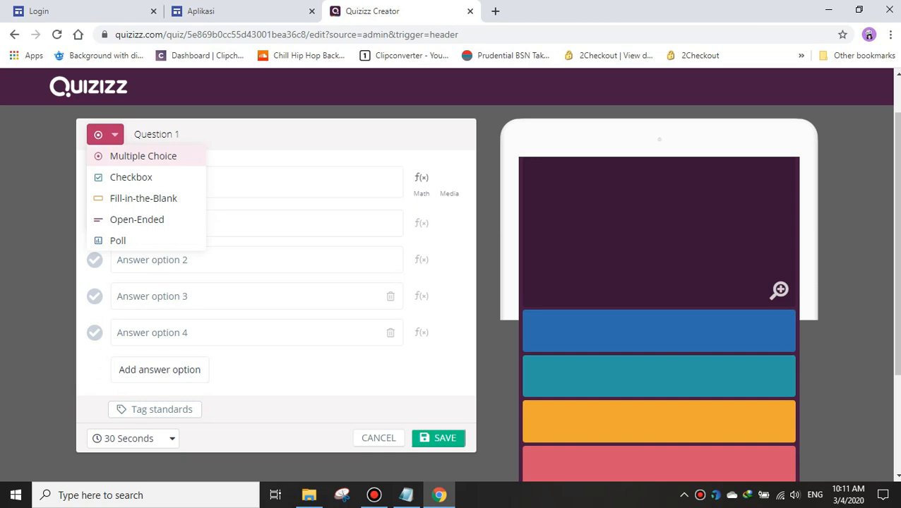
left_click(143, 156)
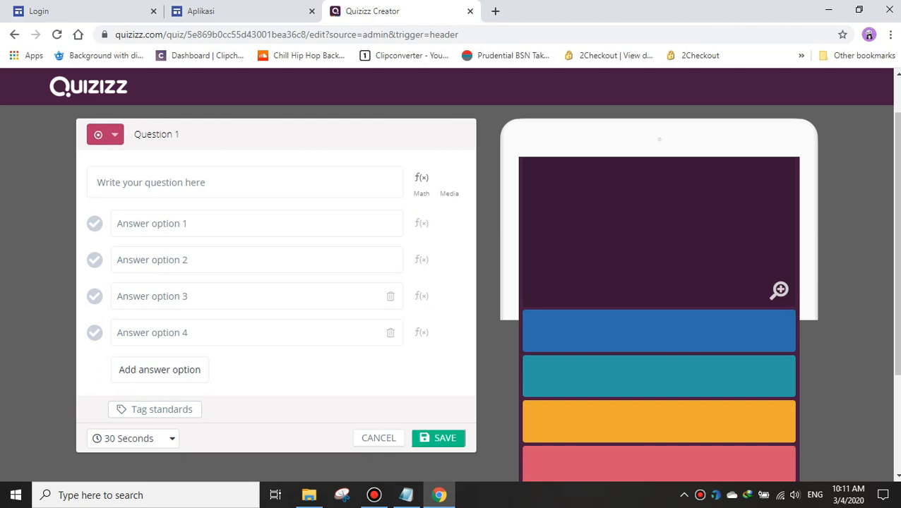
left_click(105, 135)
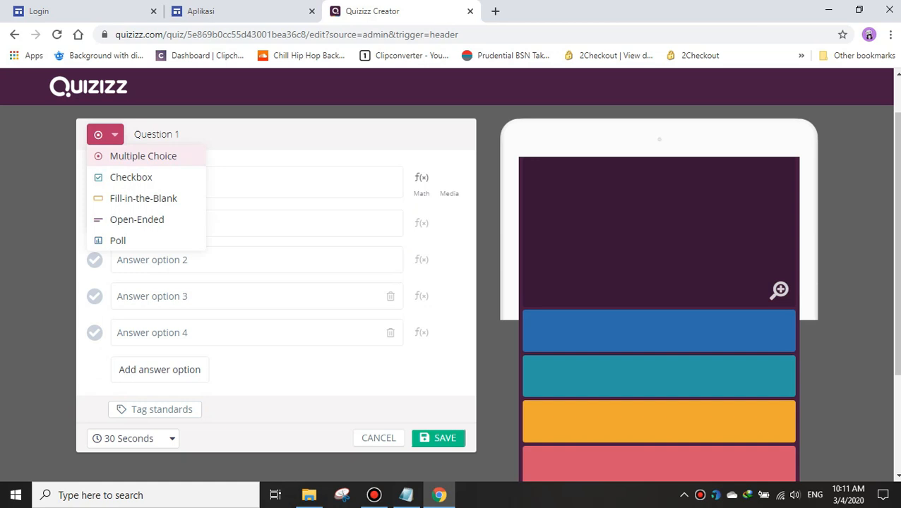
left_click(143, 156)
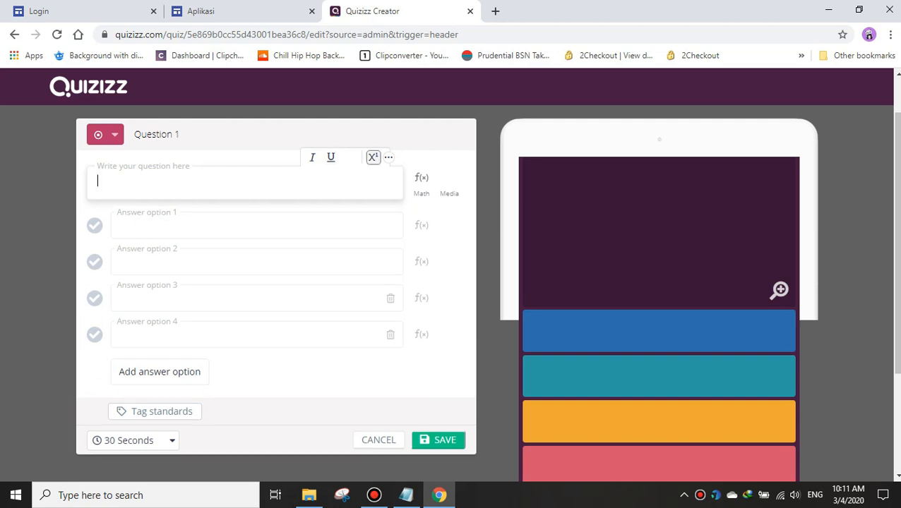
left_click(388, 157)
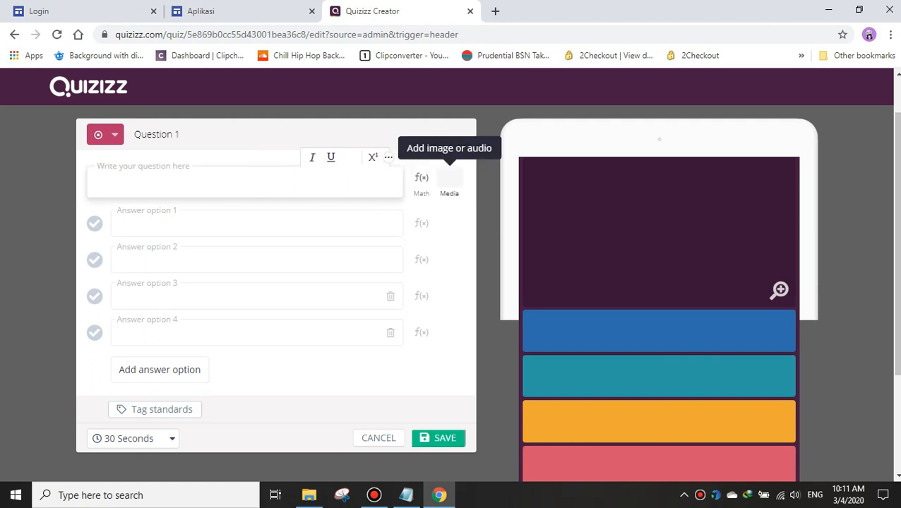
left_click(449, 178)
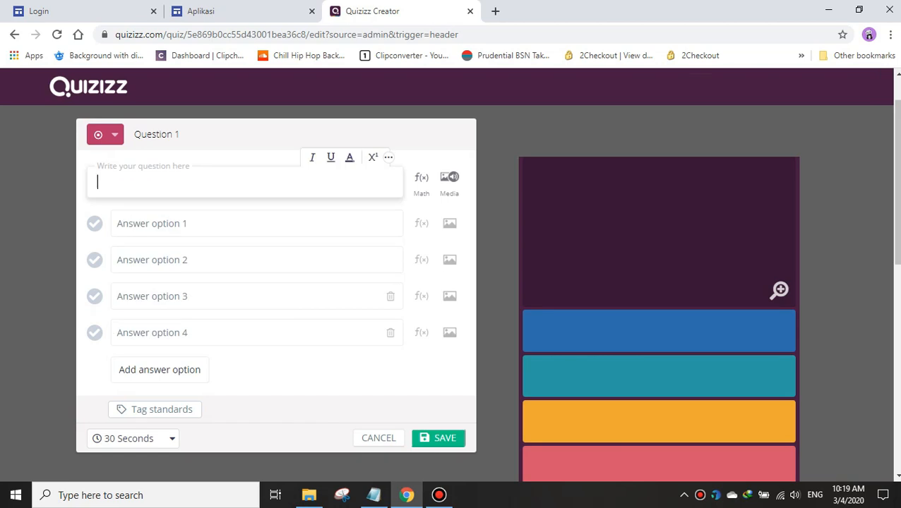
- Enter "BERIKUT ADALAH ADAB MAKAN" as the text of Question 1
type("BER")
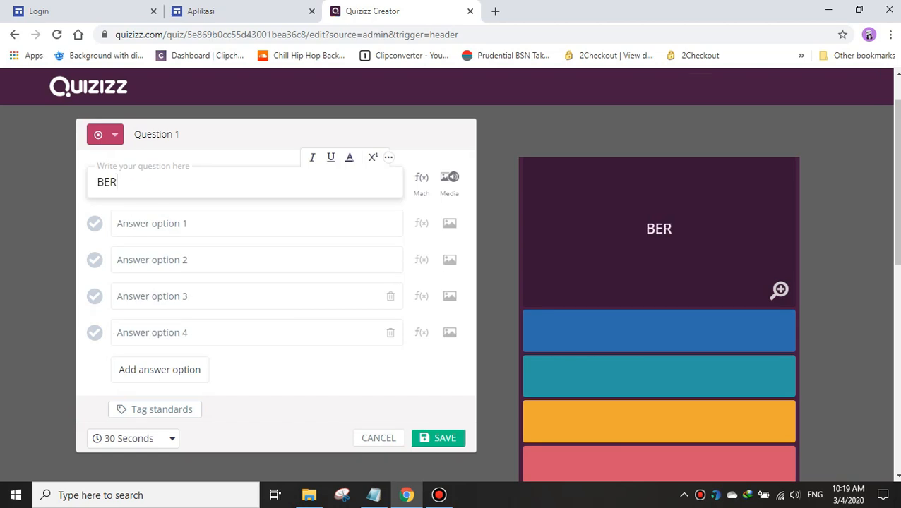
type("IKUT ")
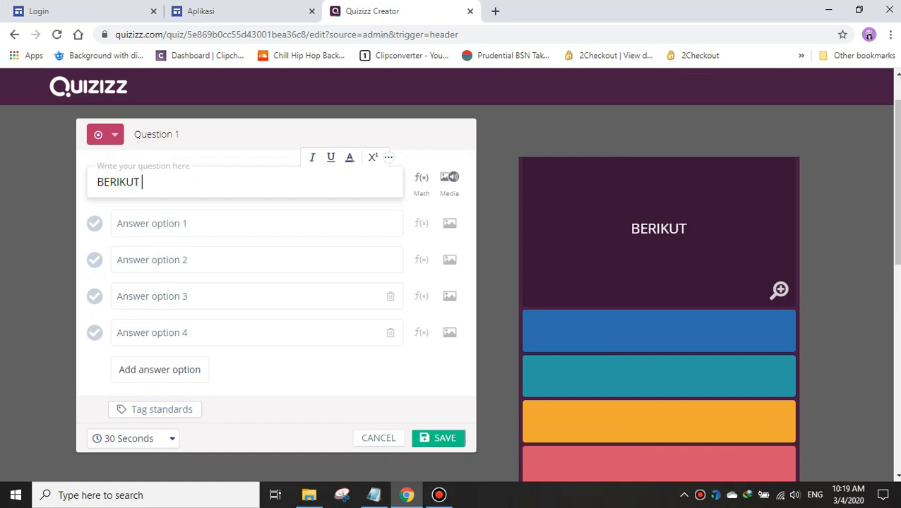
type("ADALAH ")
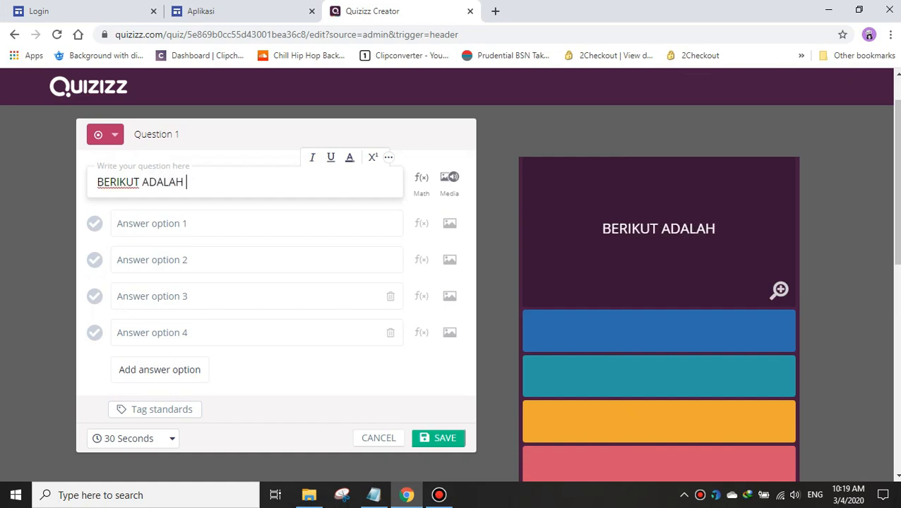
type("ADAB ")
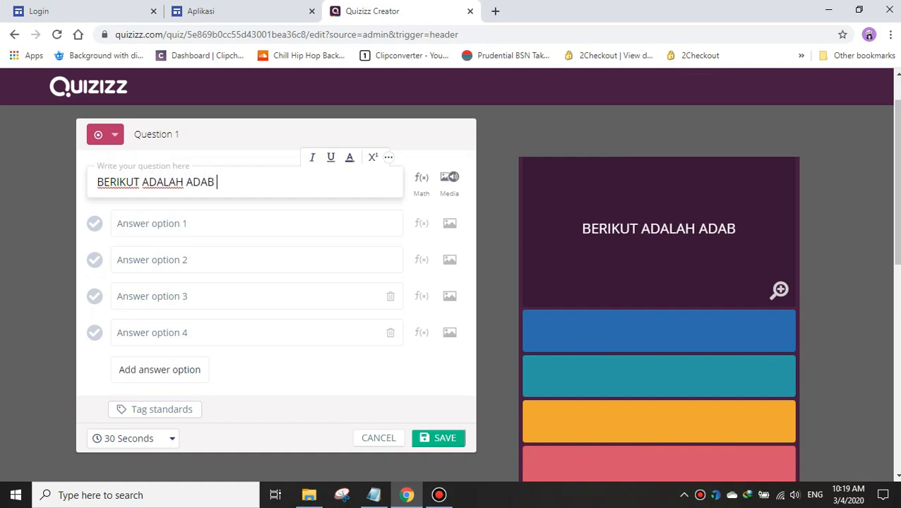
type("MAKAN")
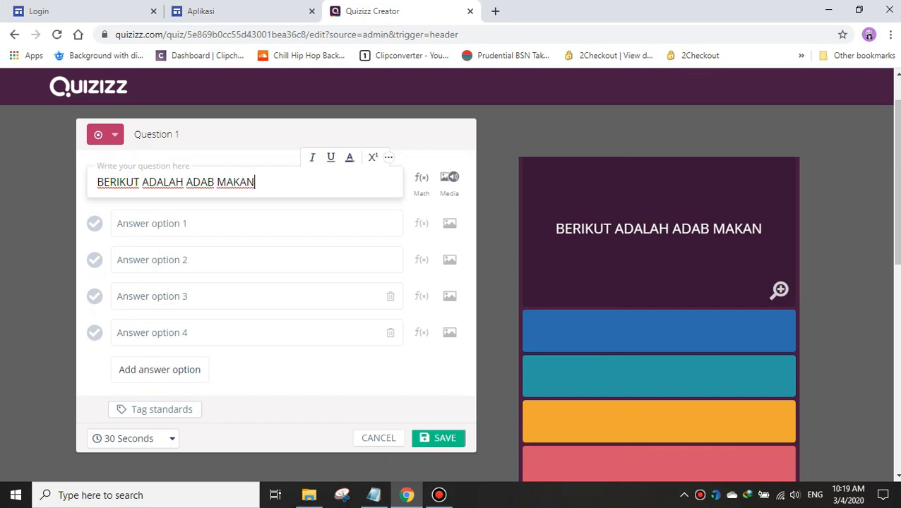
- Examine the image upload options in the question's media dialog and close it without adding anything
left_click(106, 134)
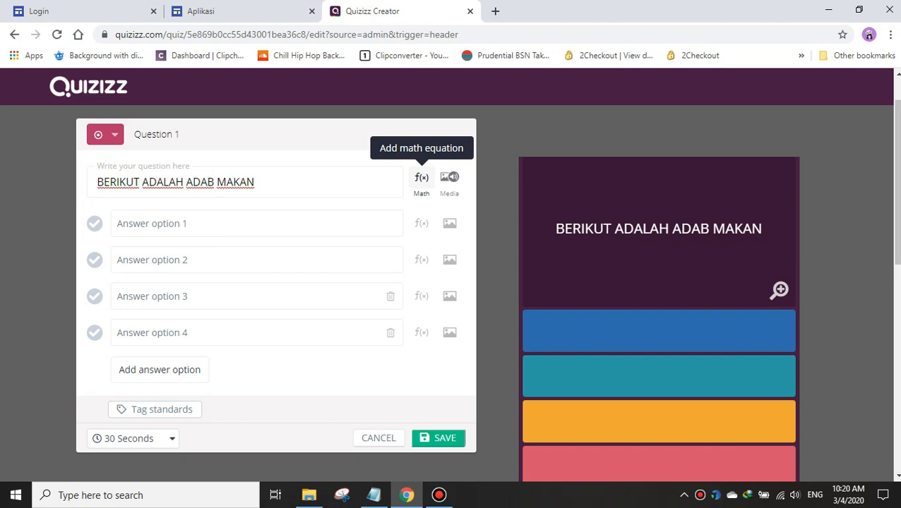
left_click(449, 177)
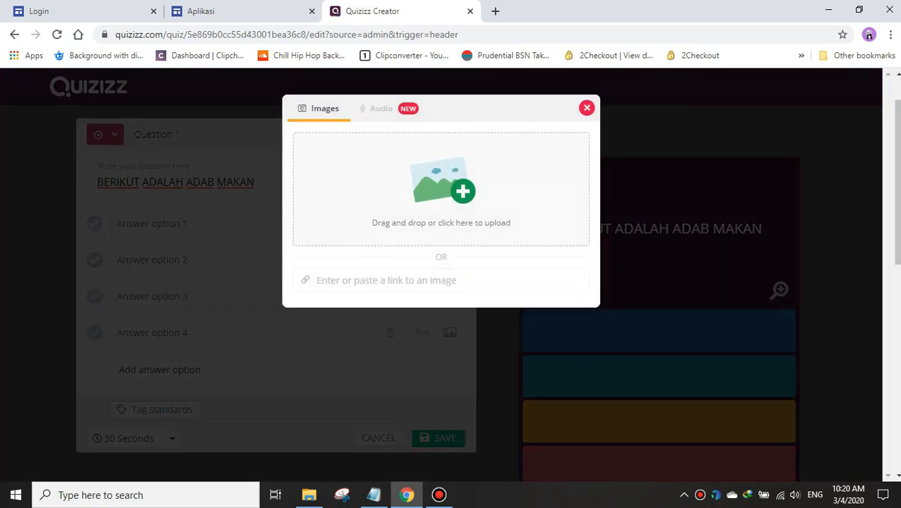
left_click(586, 107)
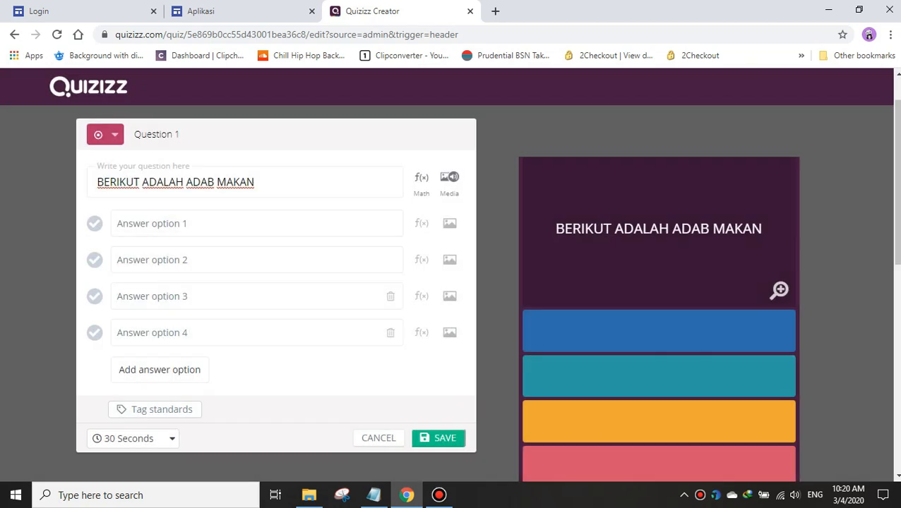
- Extend the question text with "KECUALI" so it reads "BERIKUT ADALAH ADAB MAKAN KECUALI"
left_click(256, 182)
type("KE")
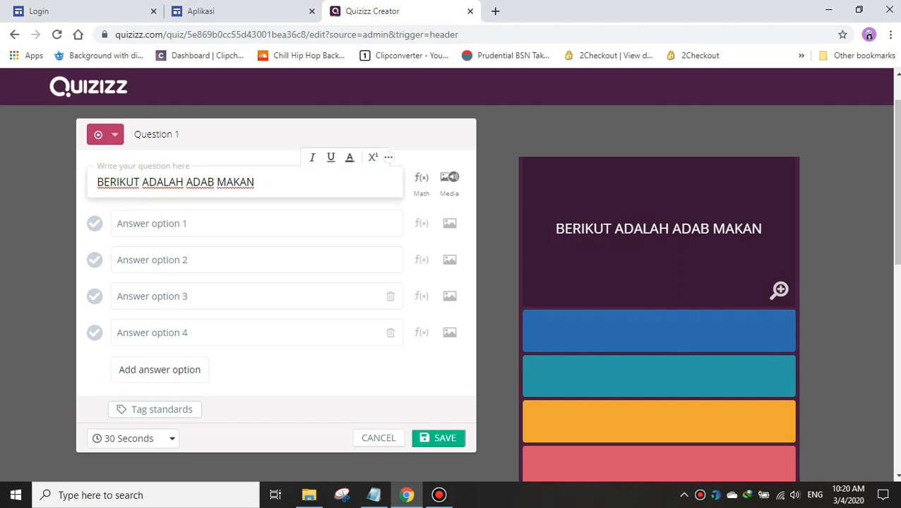
type("ZUALI")
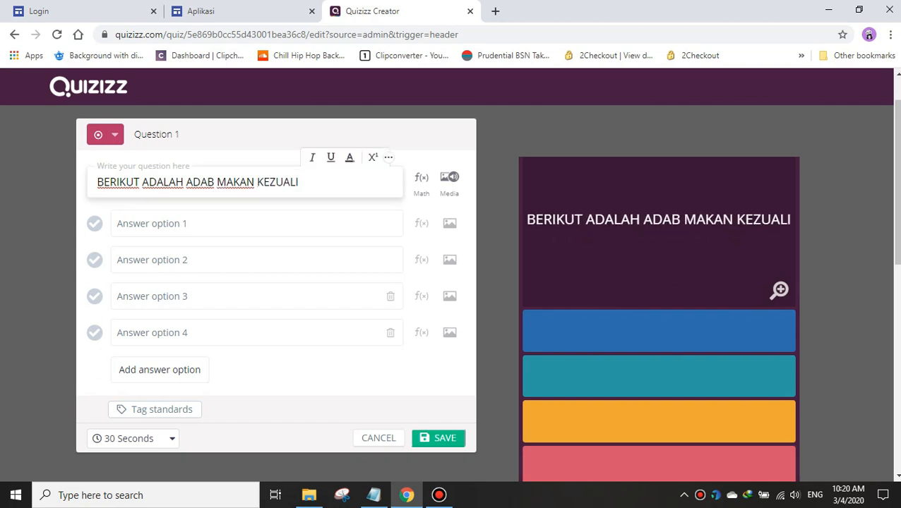
left_click(275, 182)
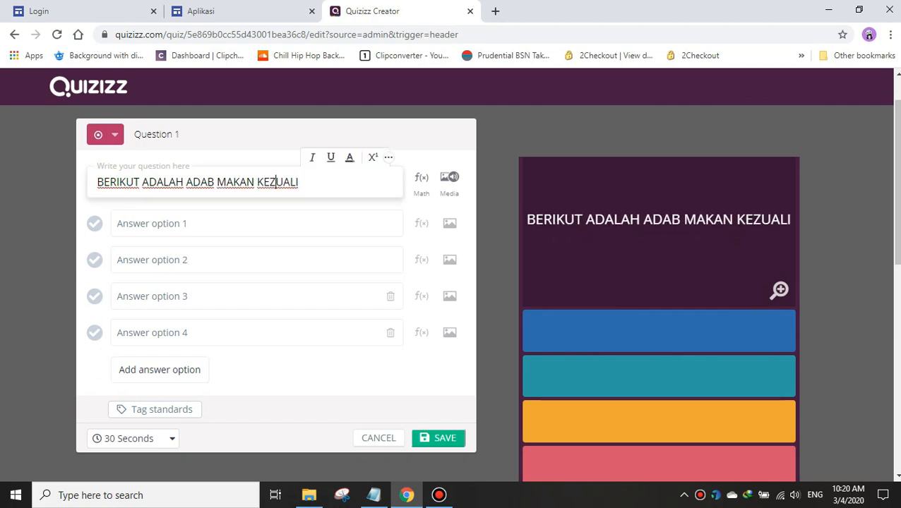
key("BackSpace")
type("C")
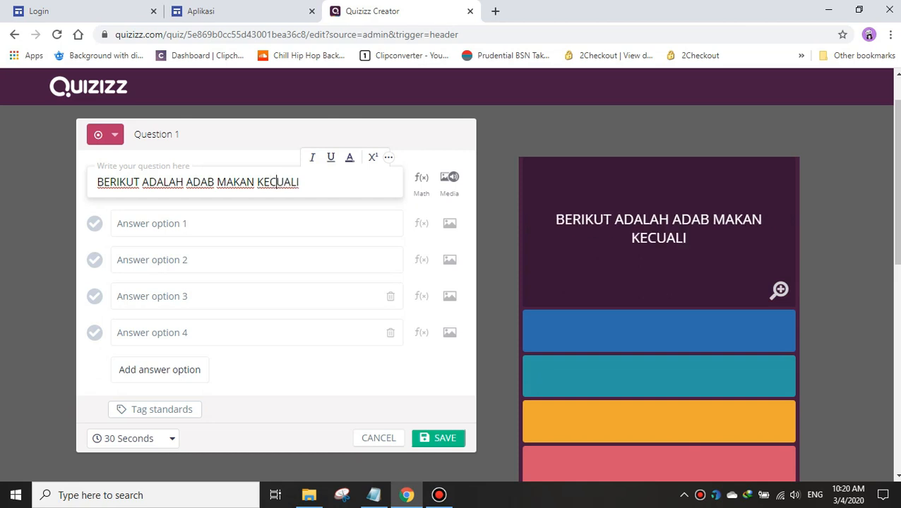
- Fill in the first three answer options with "BACA DOA", "BASUH TANGAN" and "BASUH KAKI"
left_click(153, 224)
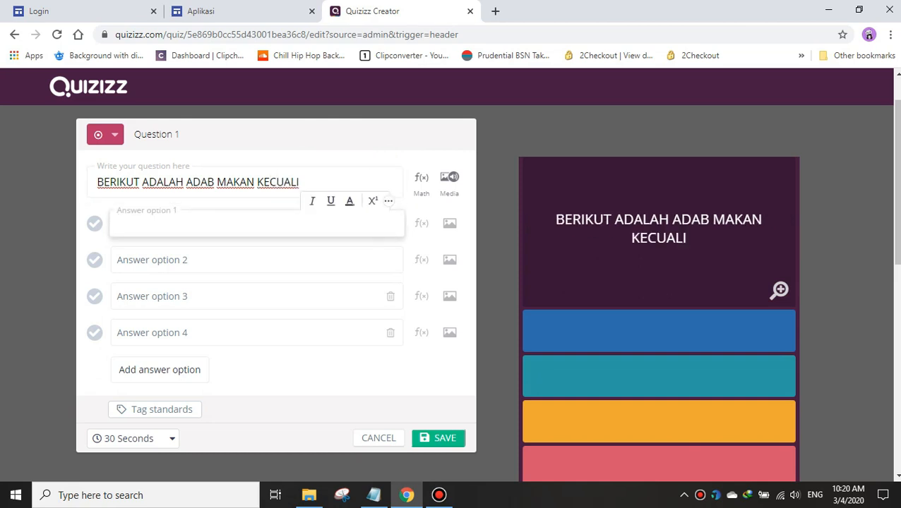
type("BACA DOA")
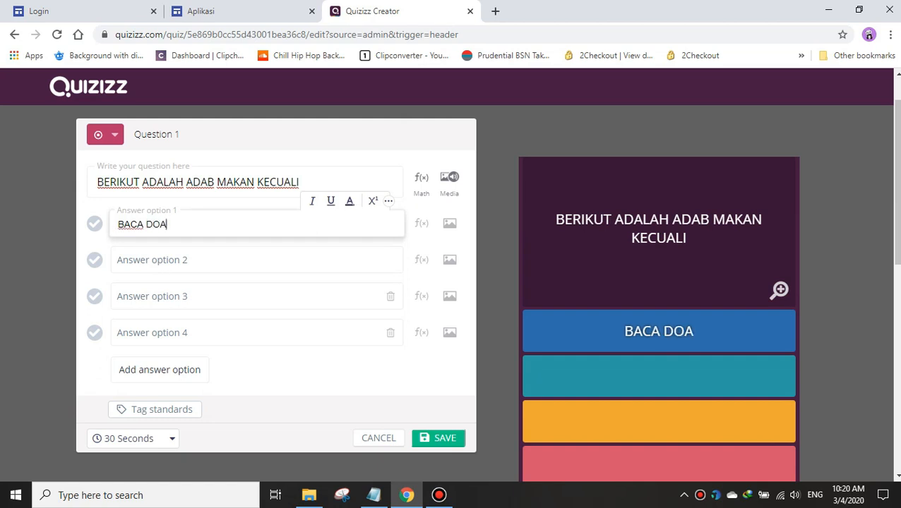
left_click(152, 260)
type("BASUH TANGAN")
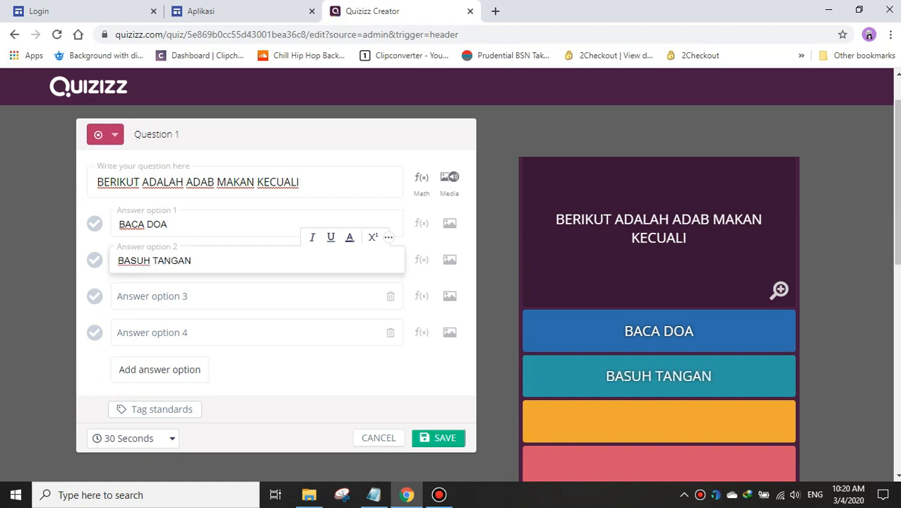
left_click(153, 296)
type("BASUH KAKI")
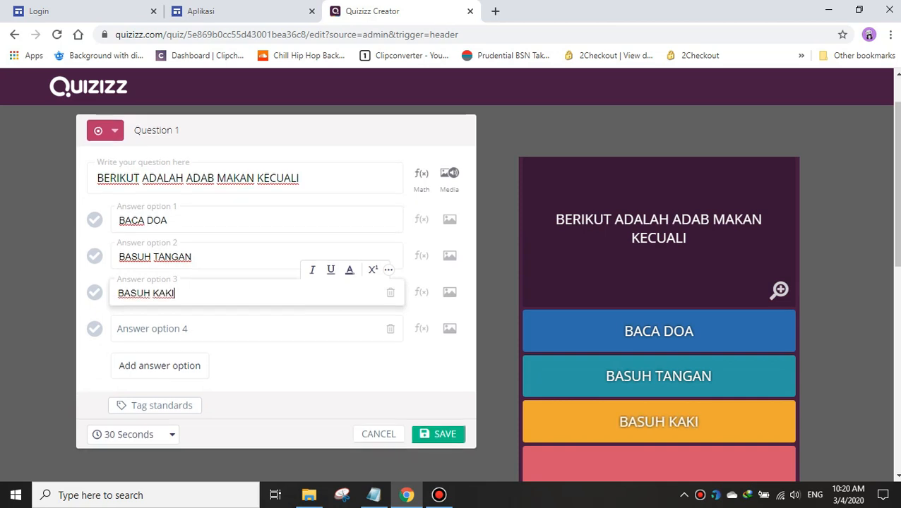
- Fill in answer option 4 with "DUDUK DENGAN SOPAN"
scroll(275, 282, "down", 3)
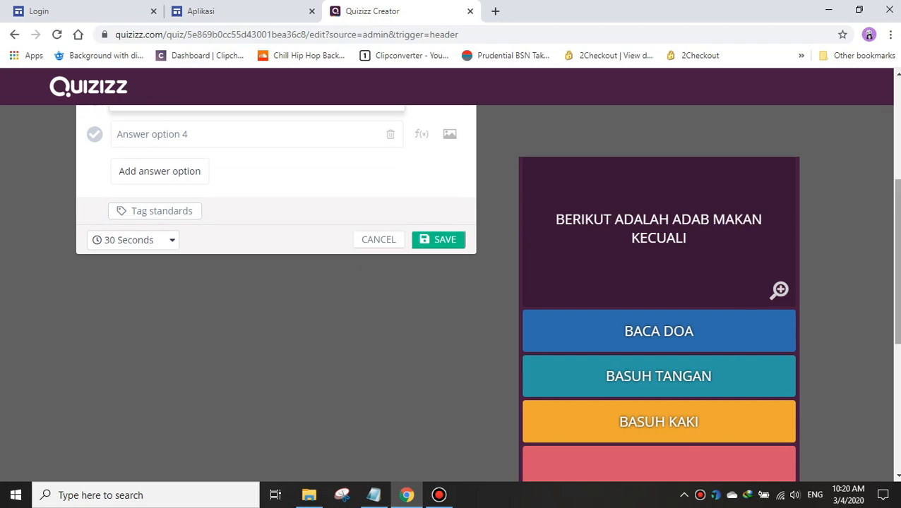
scroll(276, 282, "down", 1)
scroll(275, 282, "up", 5)
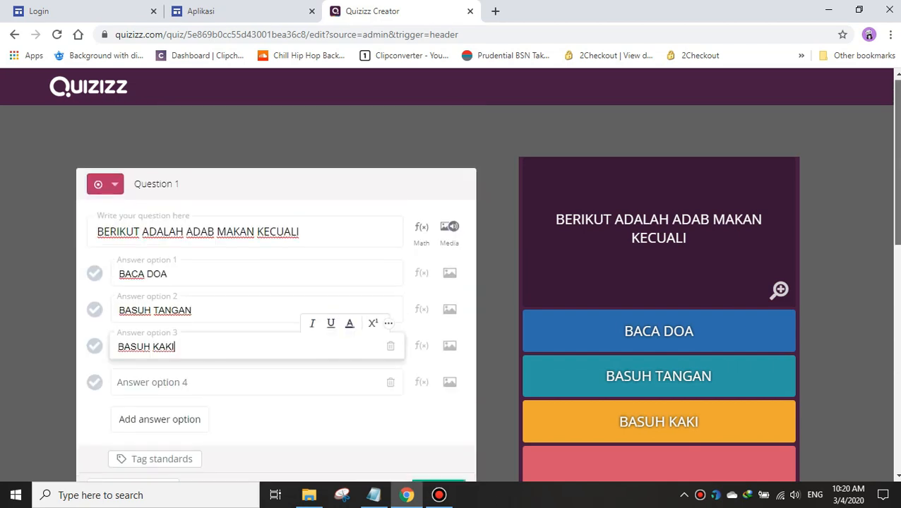
scroll(275, 282, "down", 1)
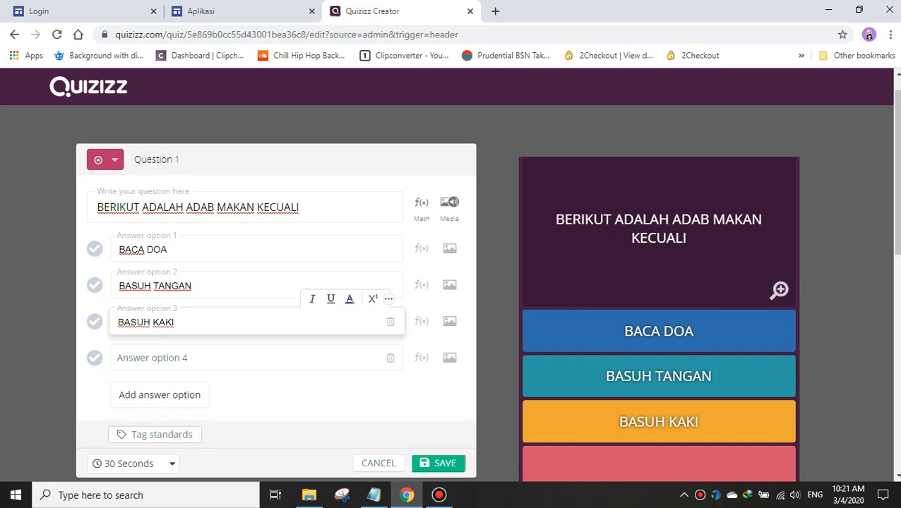
left_click(153, 358)
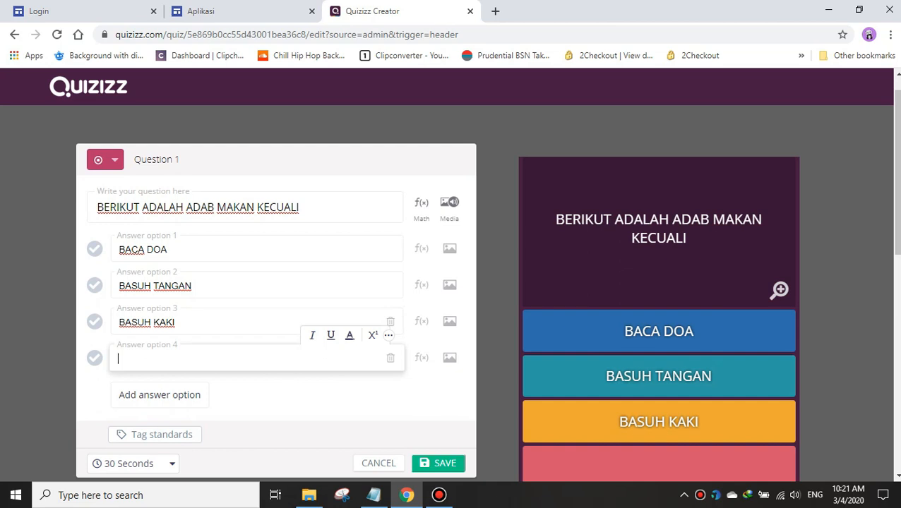
type("DUDU")
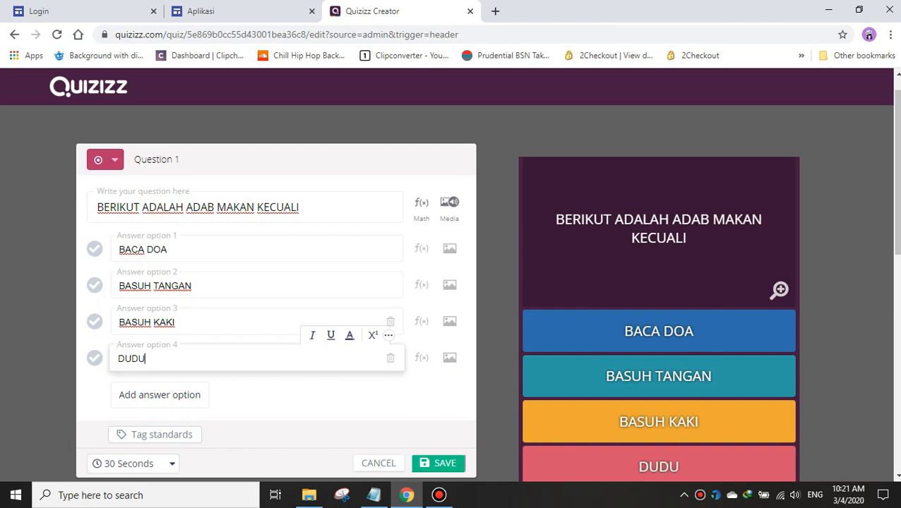
type("K DENGAN SP")
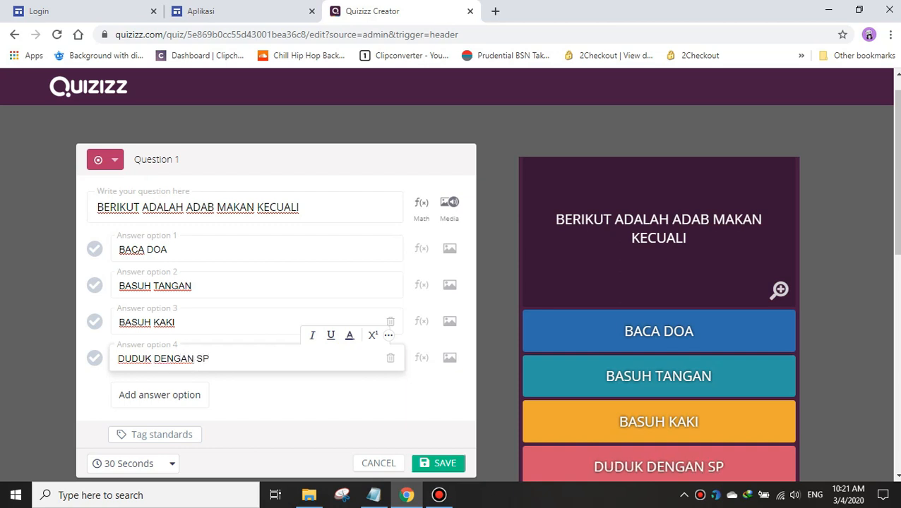
key("BackSpace")
type("OPAN")
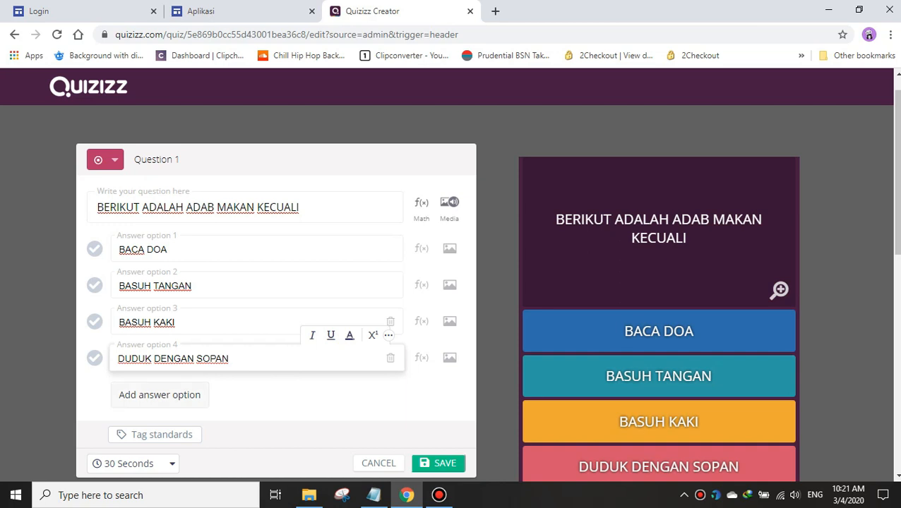
- Add and remove a fifth answer option, and mark "BASUH KAKI" as the correct answer
left_click(160, 396)
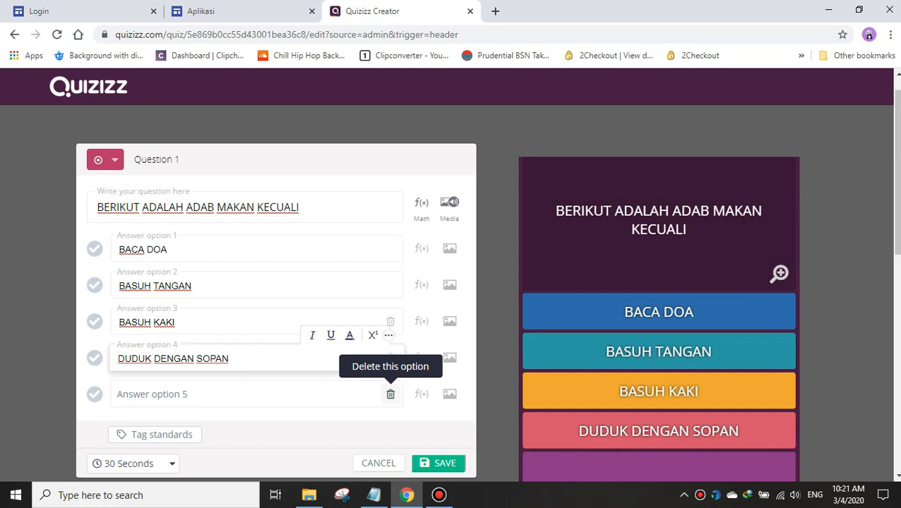
left_click(390, 394)
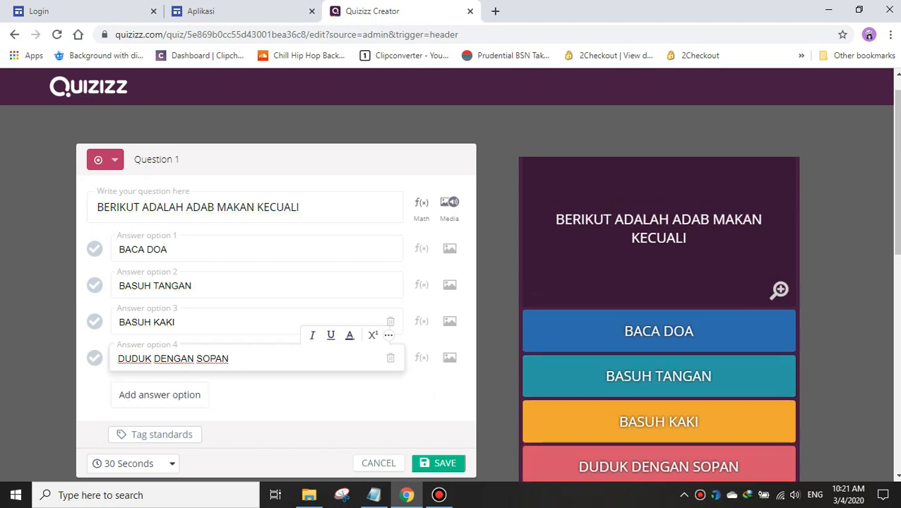
left_click(95, 321)
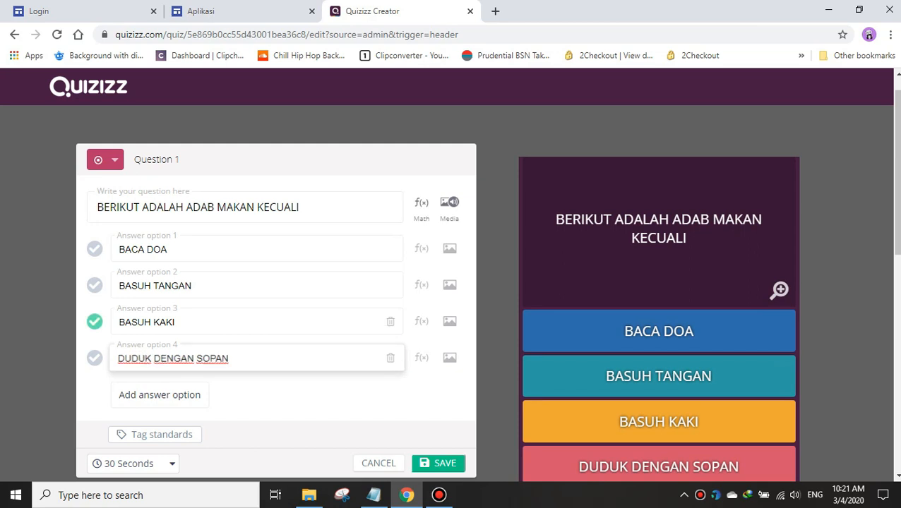
- Look through the state learning standards available for tagging the question, and close the dialog without choosing one
scroll(275, 283, "down", 1)
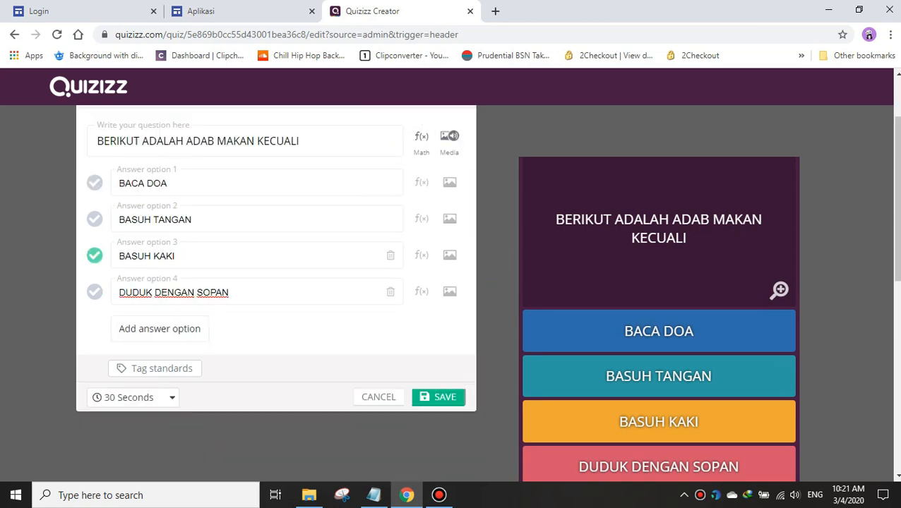
left_click(156, 368)
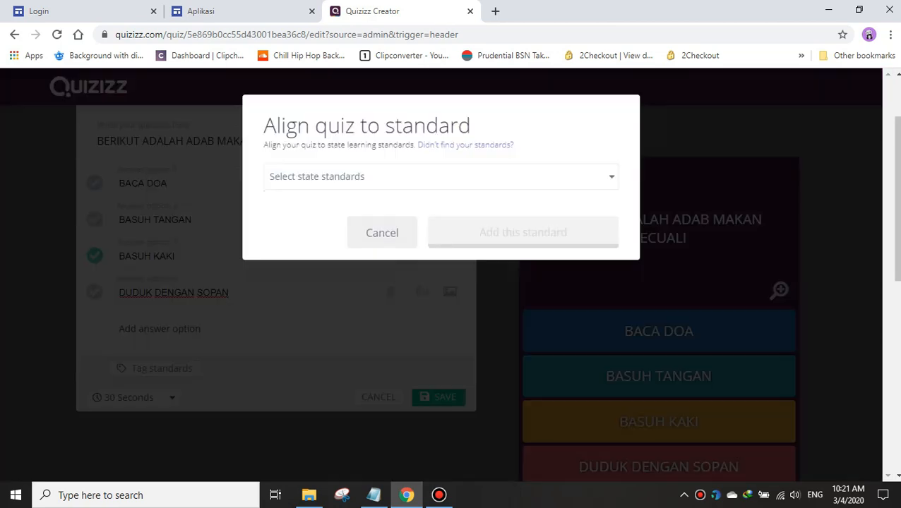
left_click(396, 176)
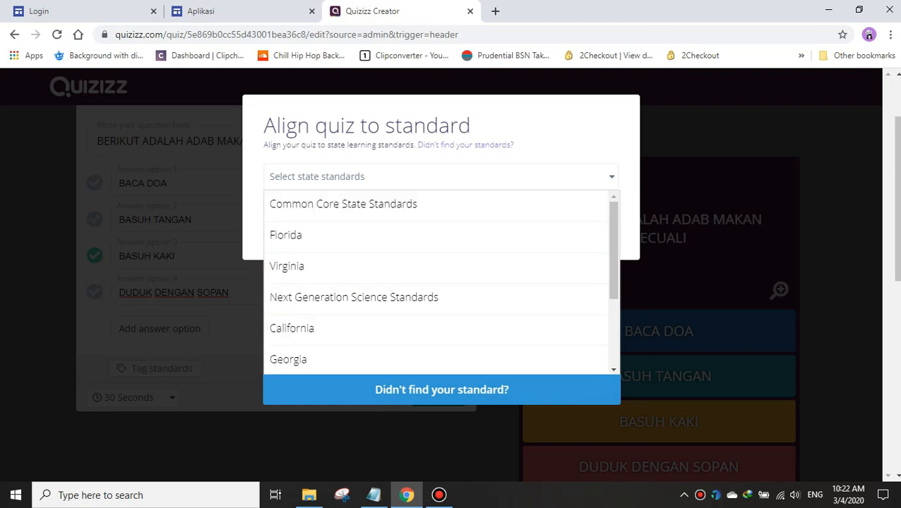
key("Escape")
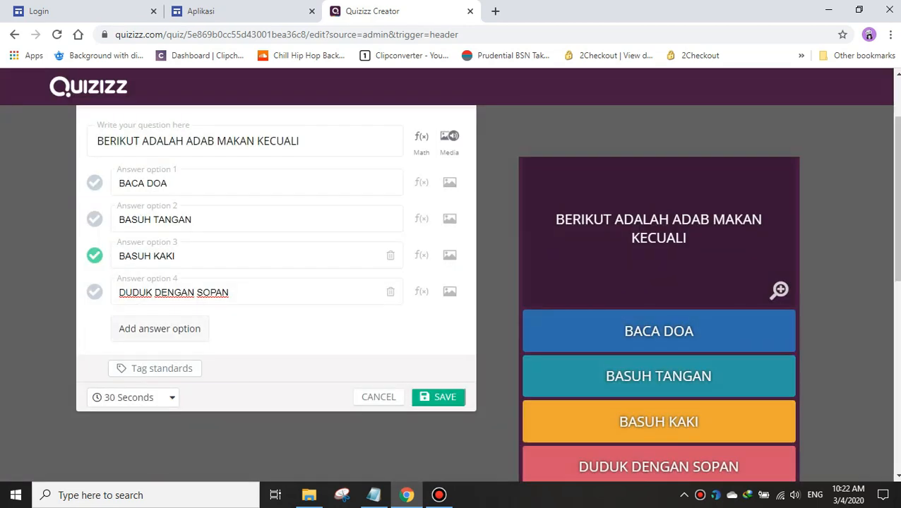
- Set the question's time limit to 10 seconds and save the question
left_click(130, 398)
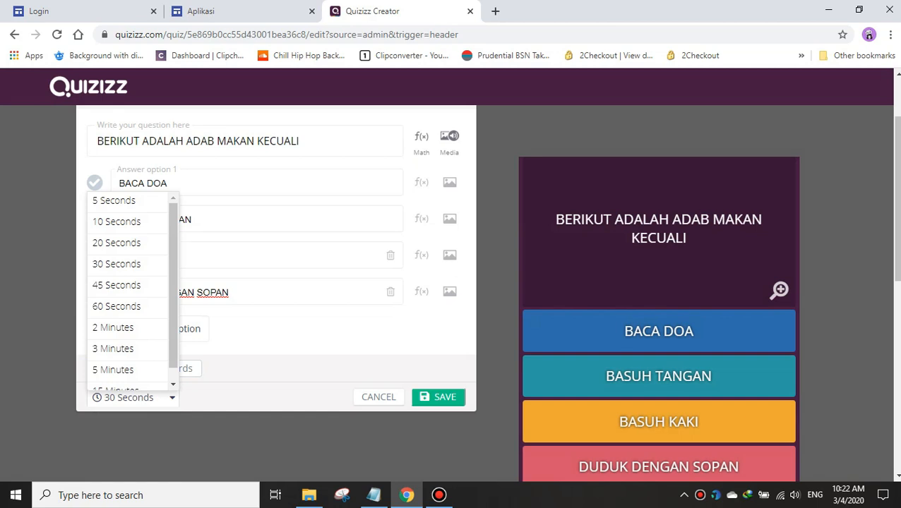
left_click(116, 222)
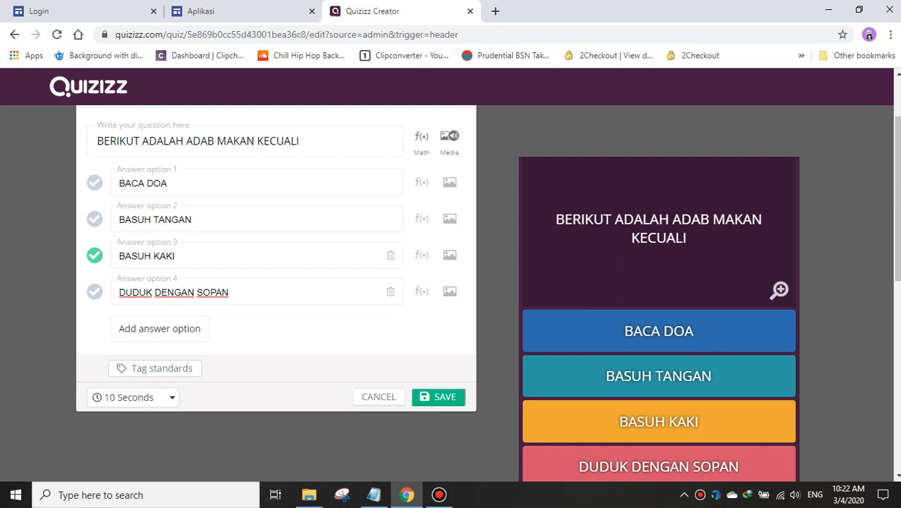
left_click(438, 397)
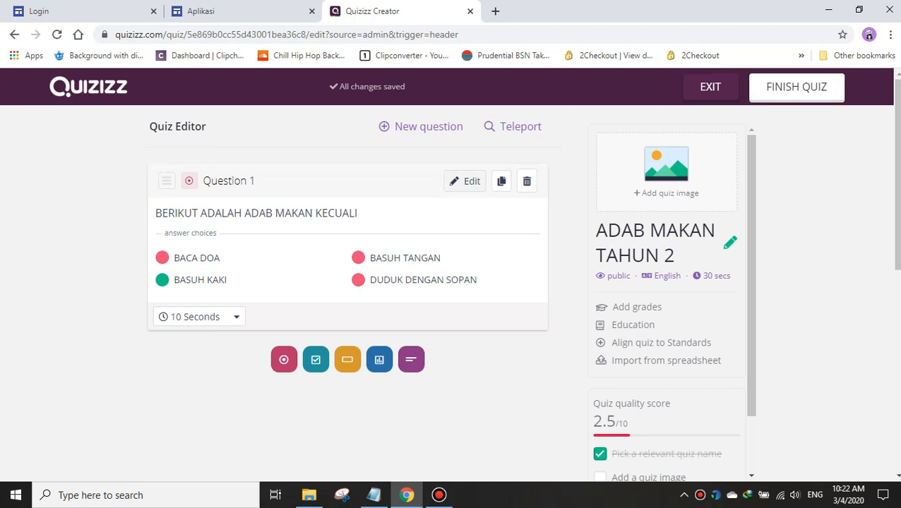
- Reopen question 1 to review its text and answer options, and save it again
left_click(466, 181)
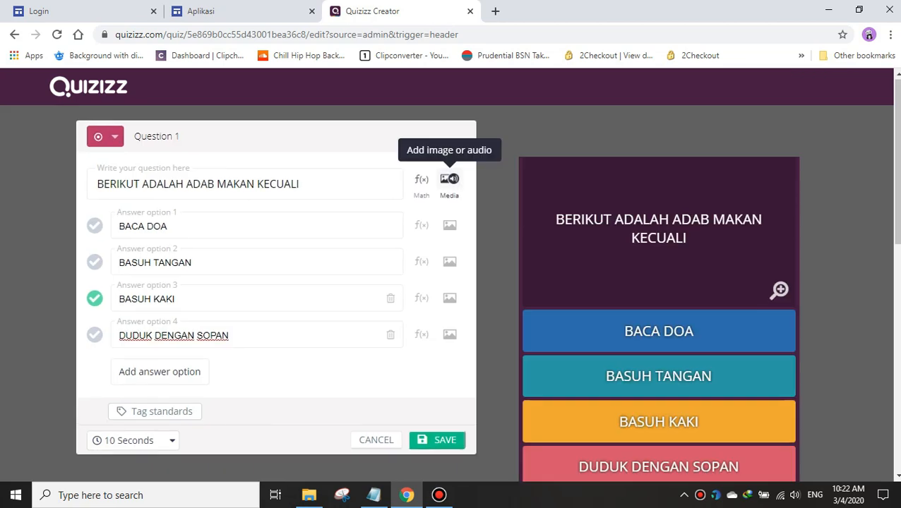
scroll(276, 285, "down", 3)
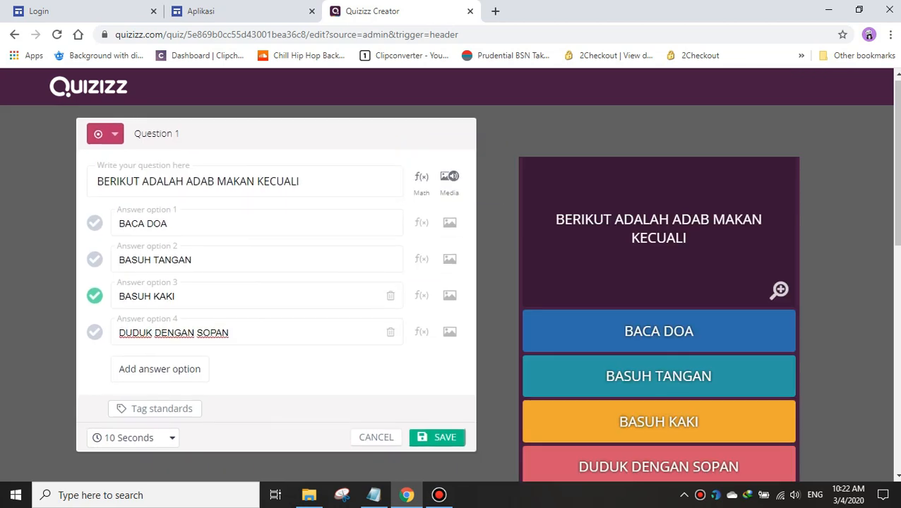
scroll(276, 286, "up", 3)
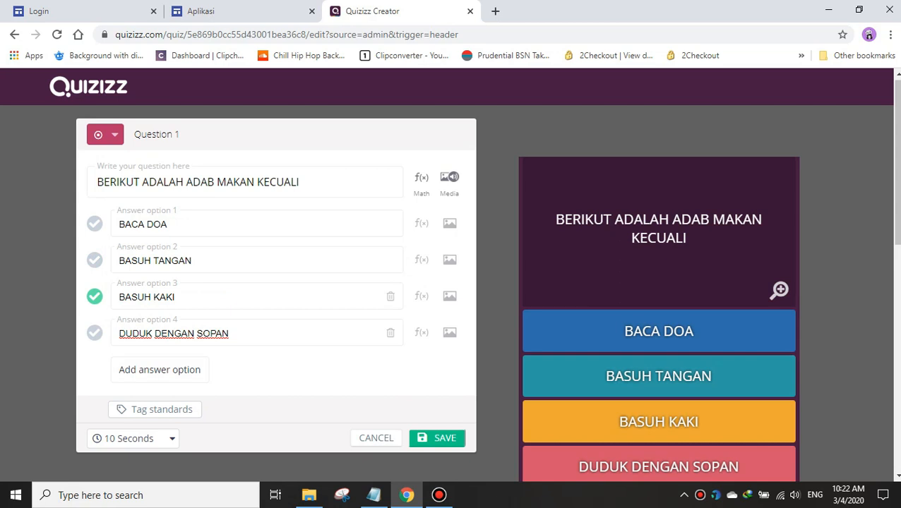
left_click(437, 438)
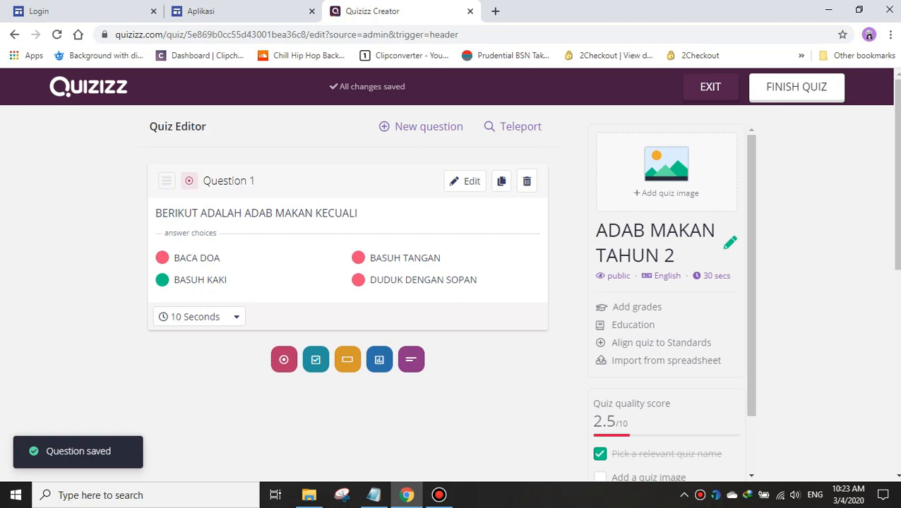
- Add a multiple-choice question with the text "APAKAH AKIBAT JIKA TIDAK MENGAMALKAN ADAB MAKAN"
left_click(422, 126)
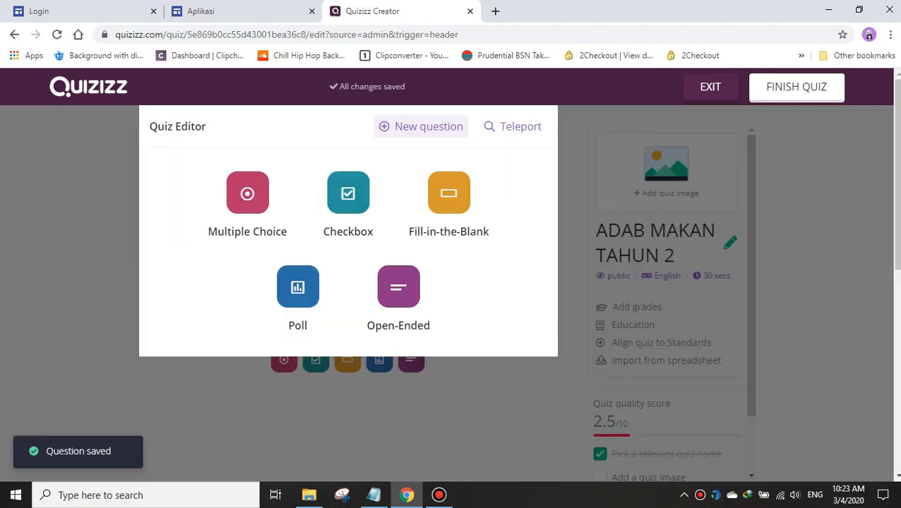
left_click(247, 205)
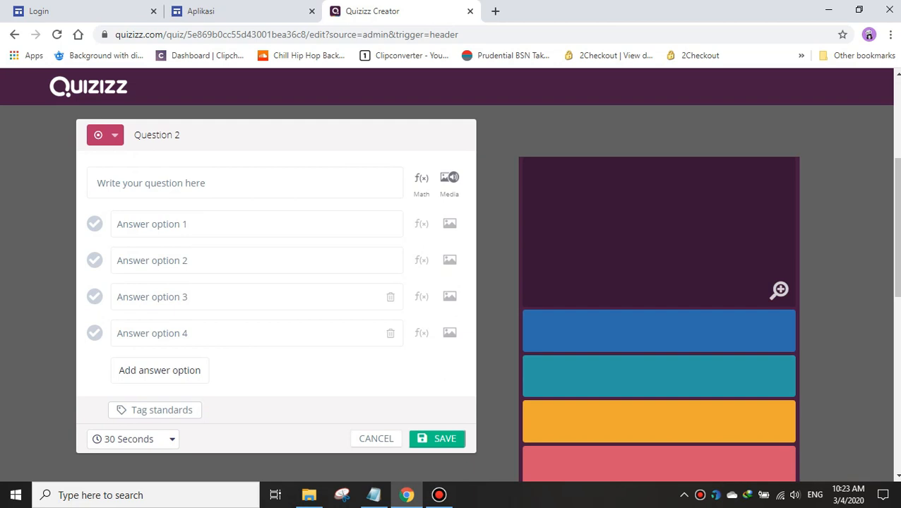
left_click(245, 183)
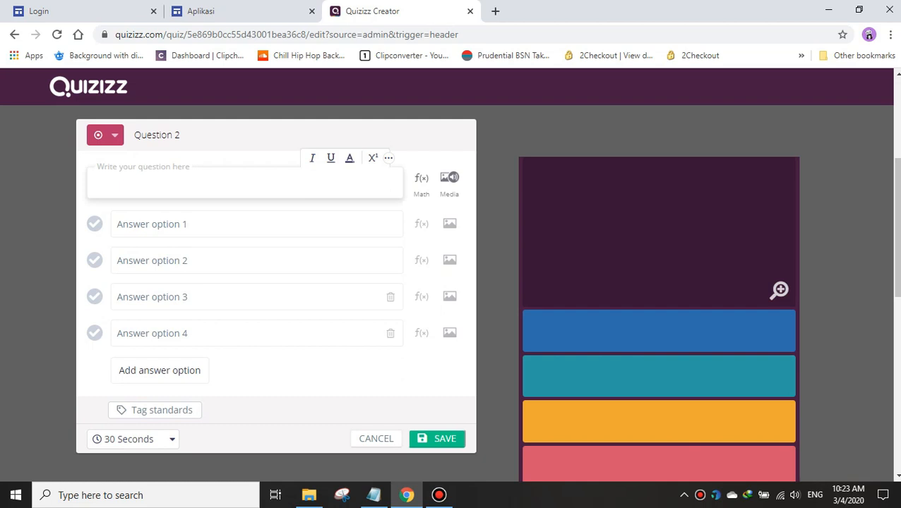
type("APAKAH")
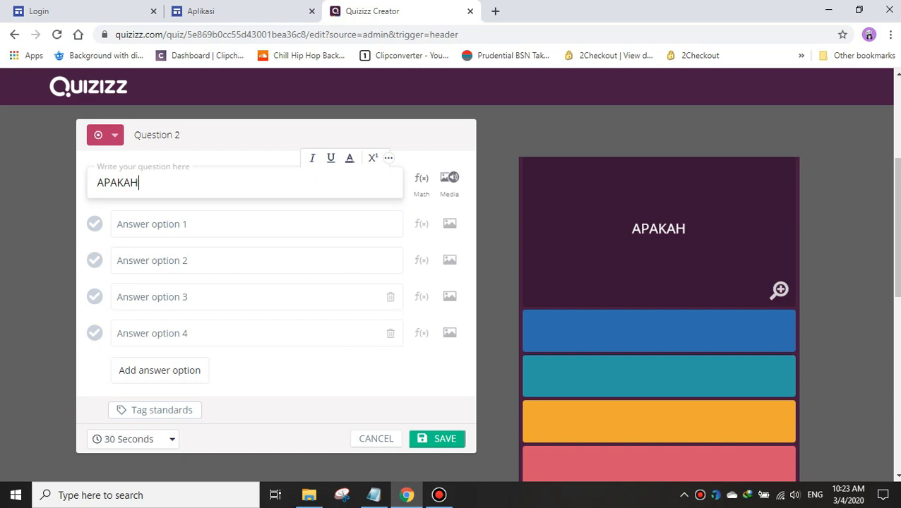
type(" AKIBAT")
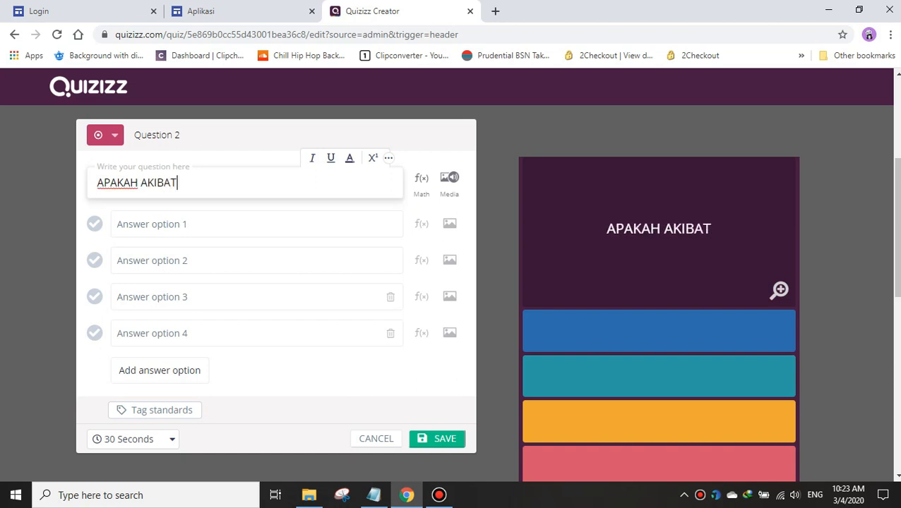
type(" JIKA")
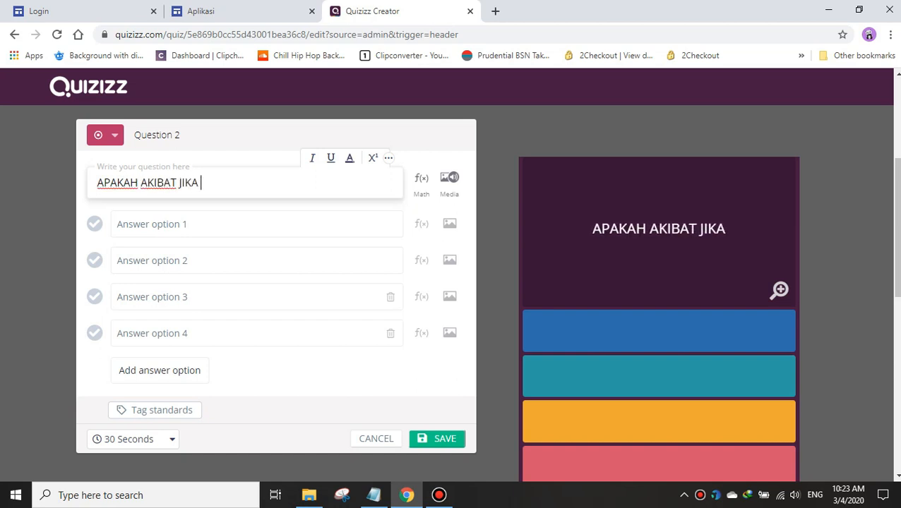
type(" TID")
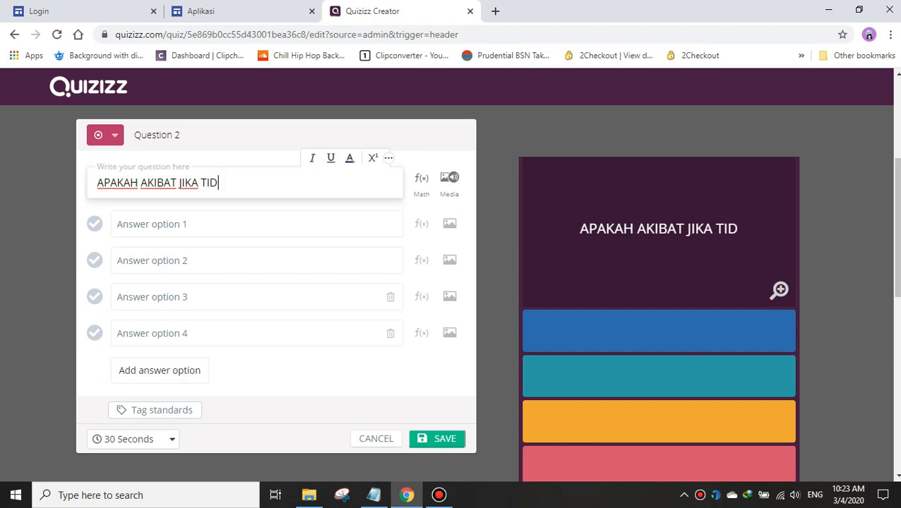
type("AK MENGAM")
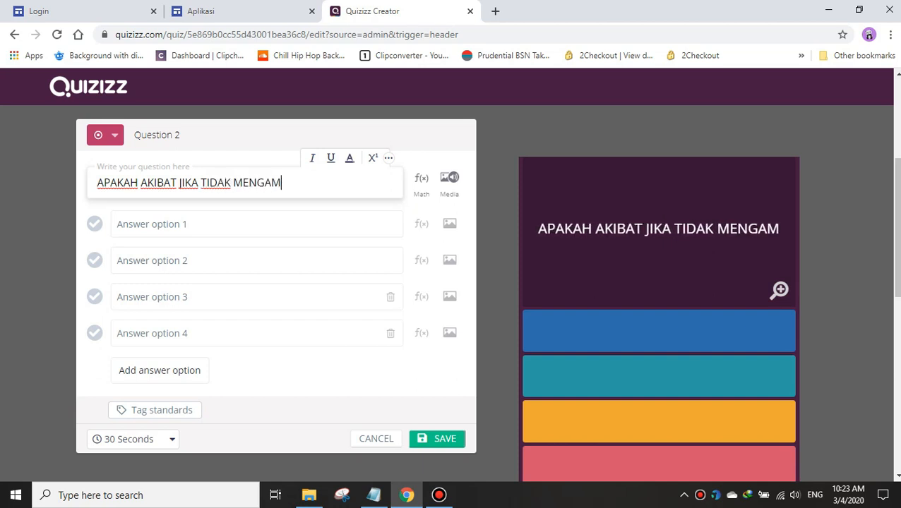
type("ALKAN A")
type("DAB MAKAN")
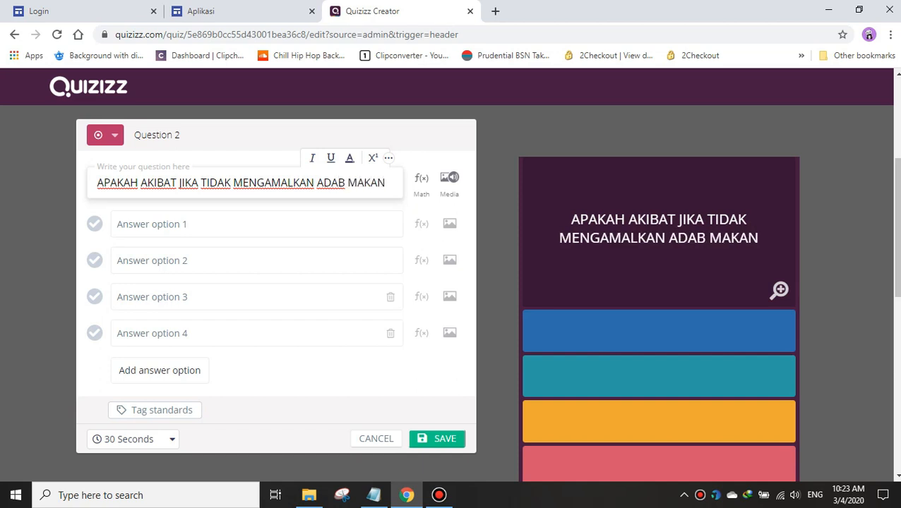
- Fill in answer option 1 with "BERDOSA" and answer option 2 with "MENDAPAT PAHALA"
left_click(152, 224)
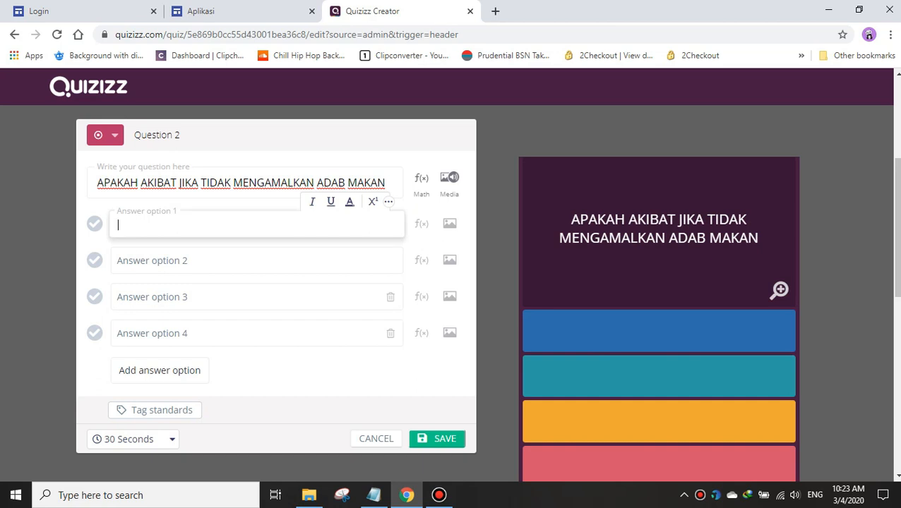
type("BERDOSA")
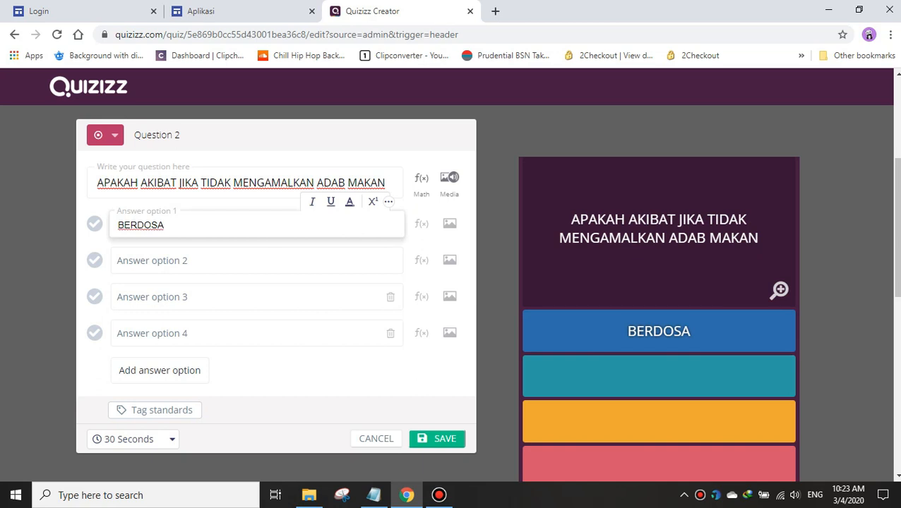
left_click(141, 261)
type("MEN")
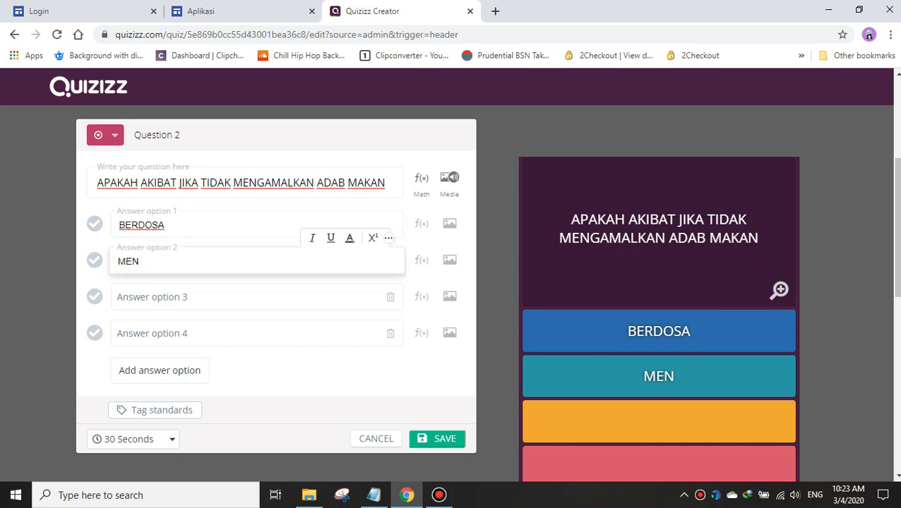
type("D")
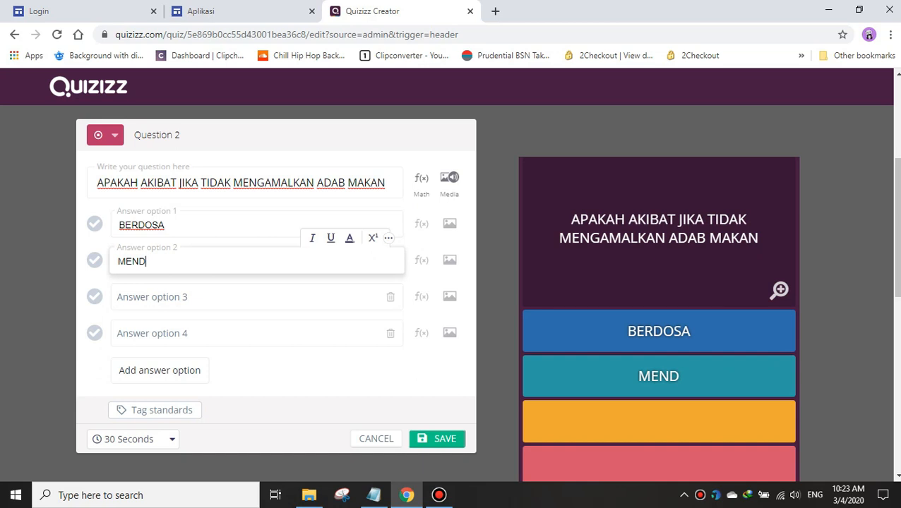
type("APAT")
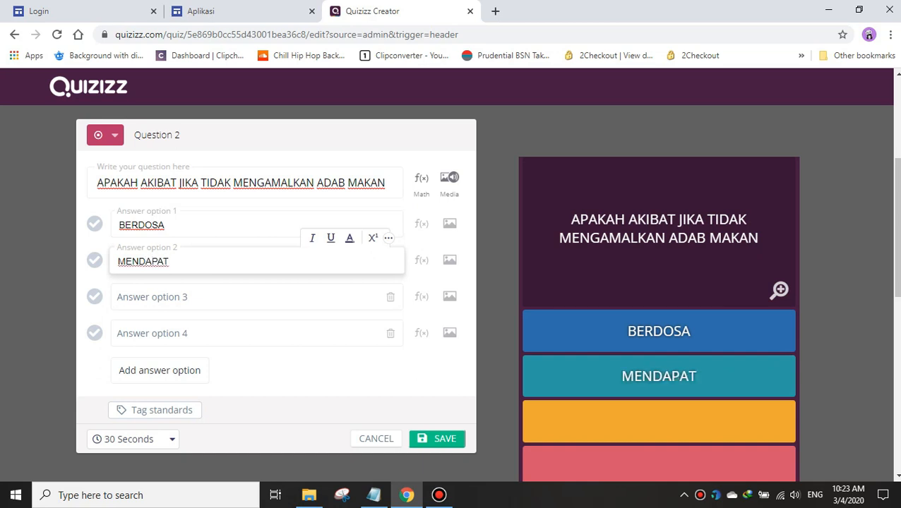
type(" PAHALA")
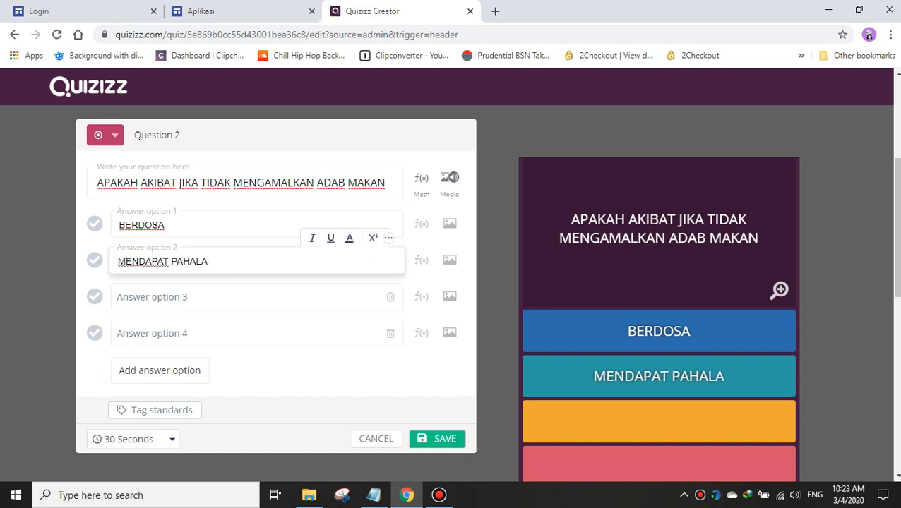
- Fill in answer option 3 with "DIBERKATI ALLAH" and answer option 4 with "DISUKAI RAKAN"
left_click(119, 297)
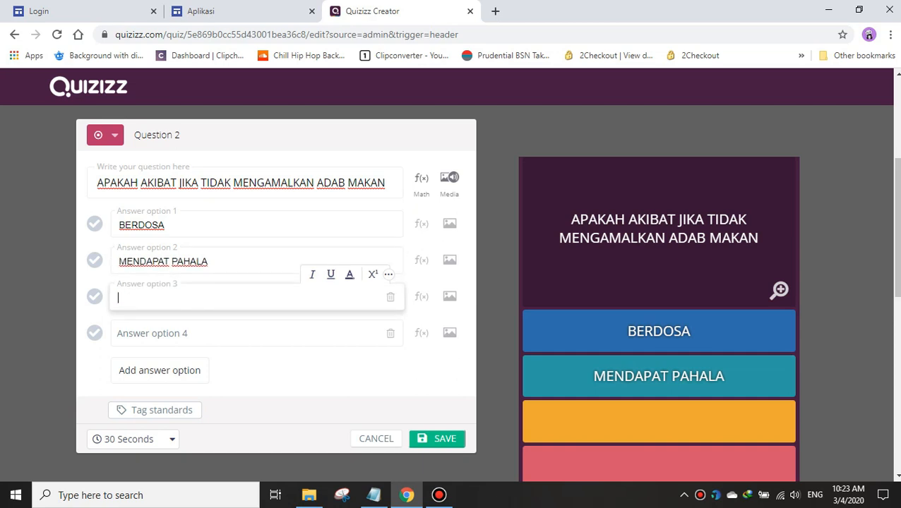
type("DIBERK")
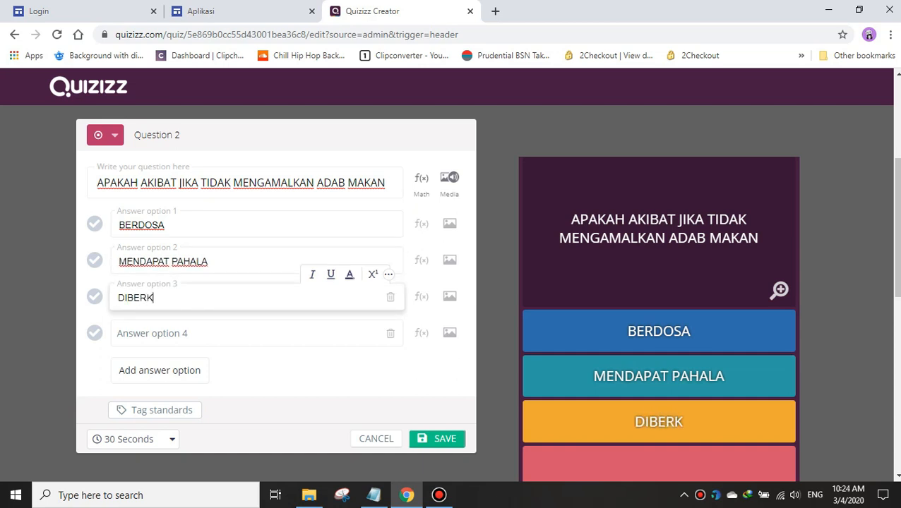
type("ATI ALLAH")
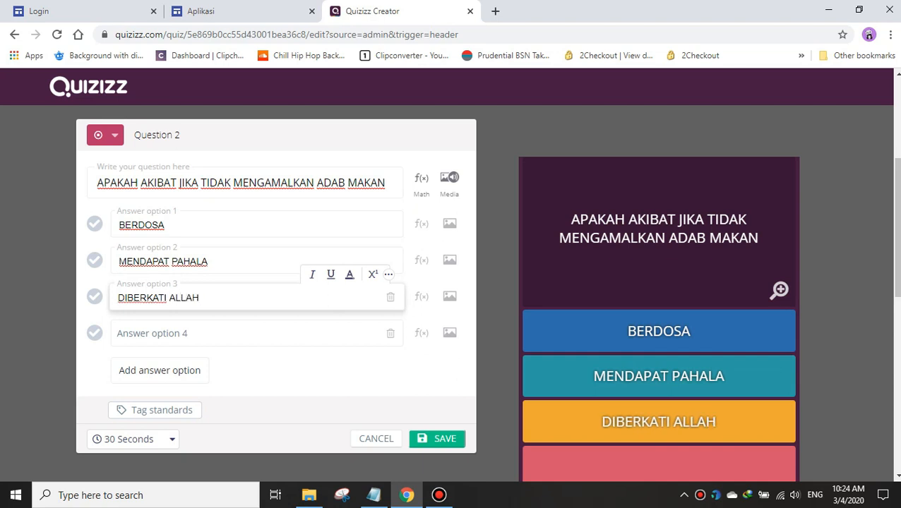
left_click(119, 333)
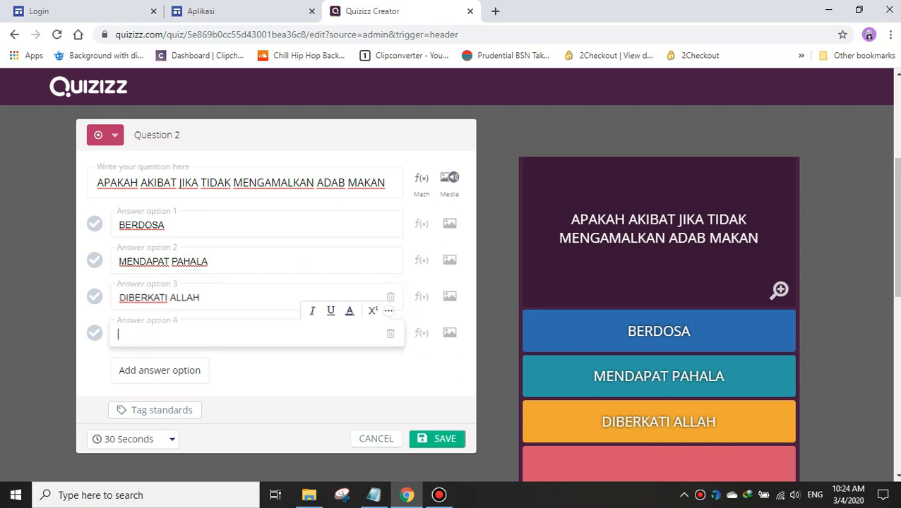
type("MEN")
key("BackSpace")
key("BackSpace")
type("DIS")
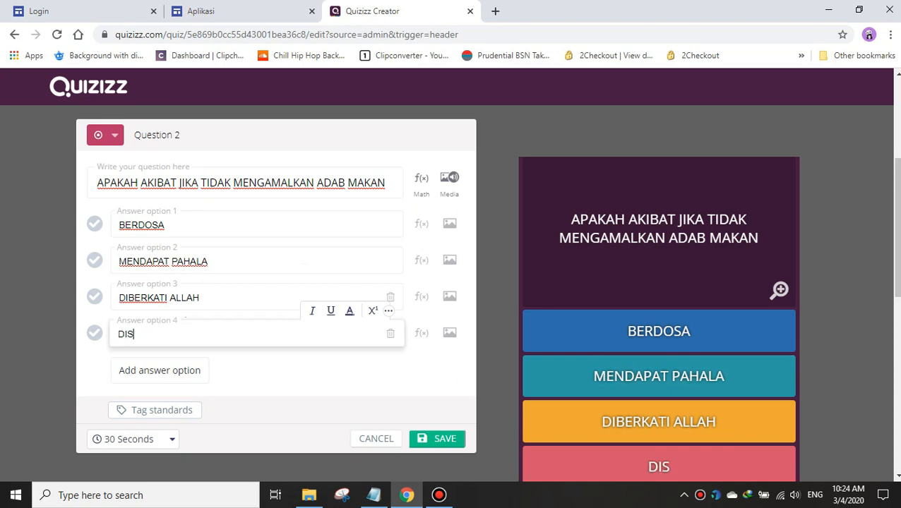
type("UKAI RAKAN")
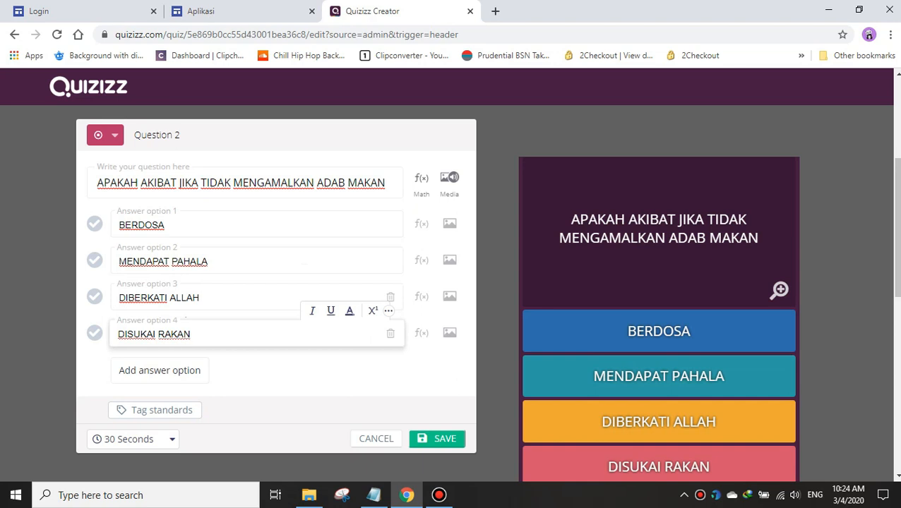
left_click_drag(200, 183, 231, 183)
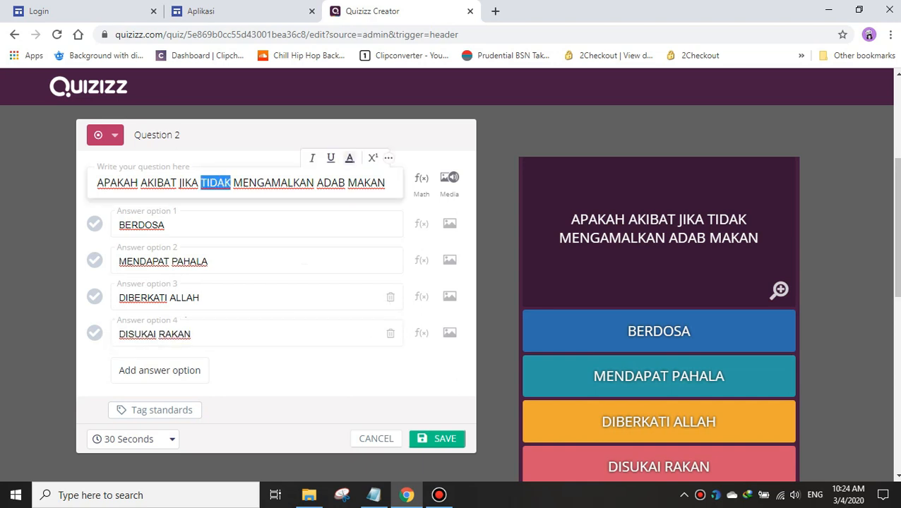
left_click(349, 159)
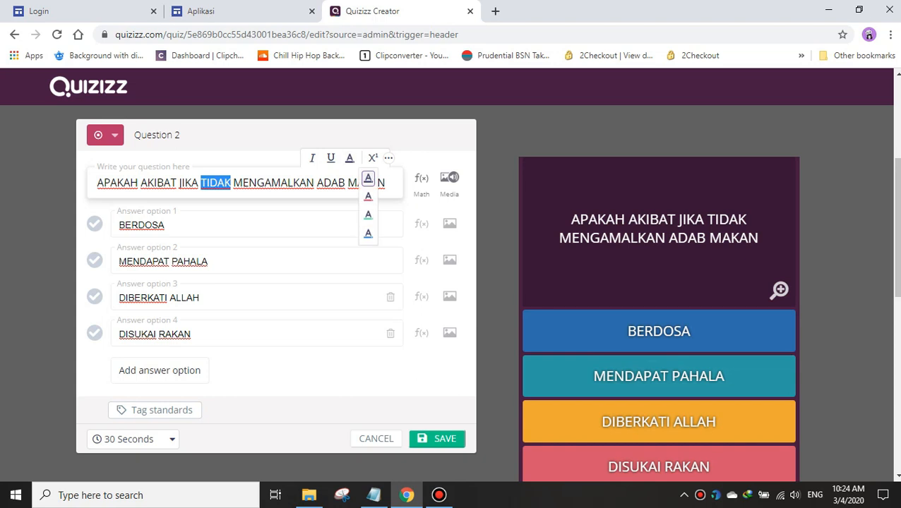
left_click(318, 373)
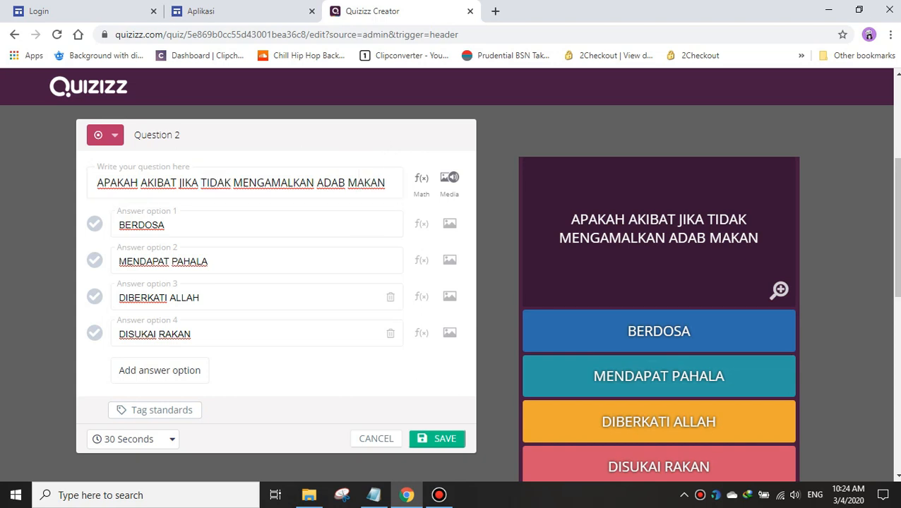
- Underline the word "TIDAK" in the text of question 2
left_click_drag(201, 183, 231, 183)
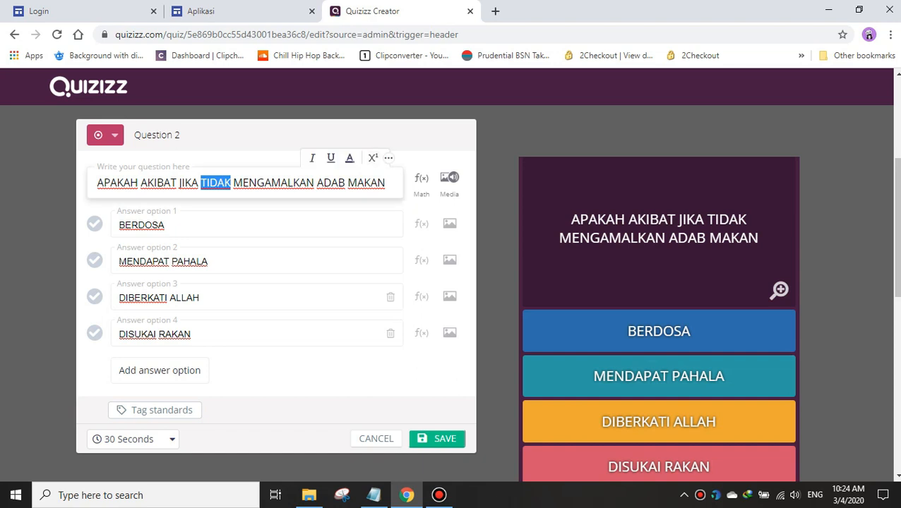
left_click(331, 158)
left_click(165, 225)
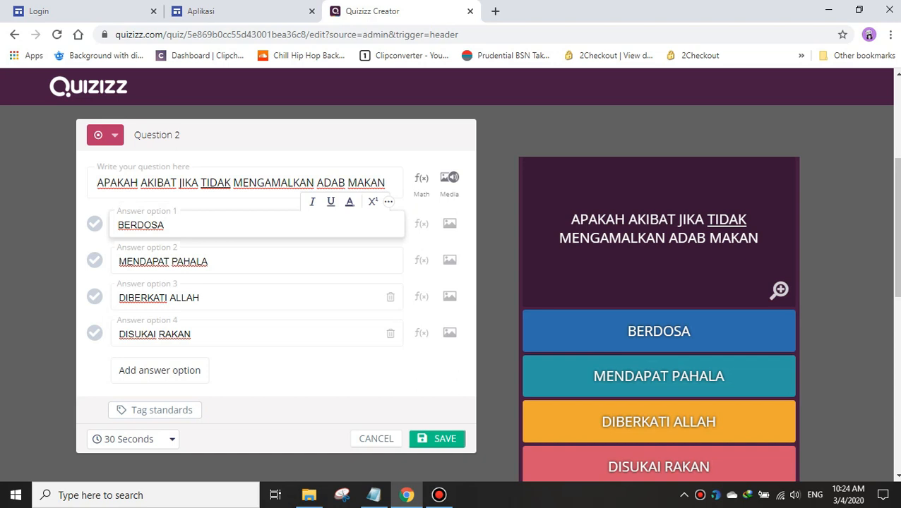
left_click(296, 373)
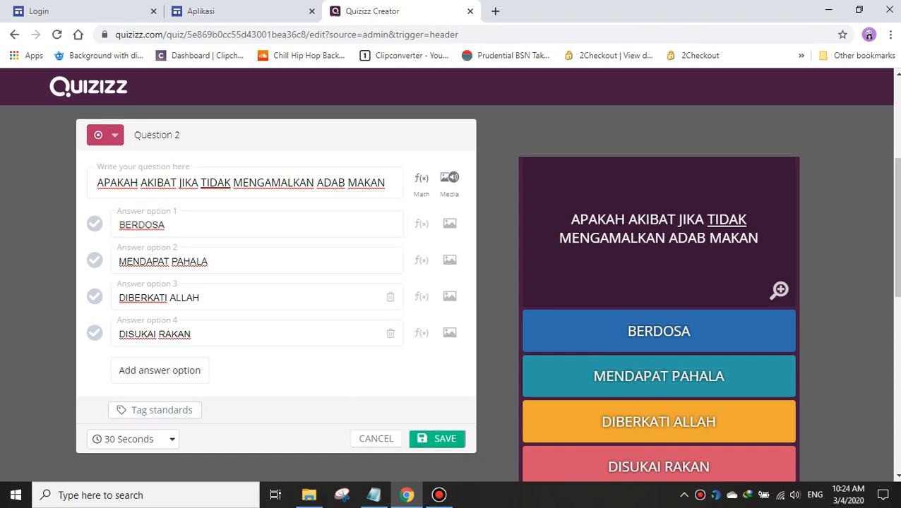
- Mark "BERDOSA" as the correct answer and save question 2
left_click(94, 224)
left_click(437, 438)
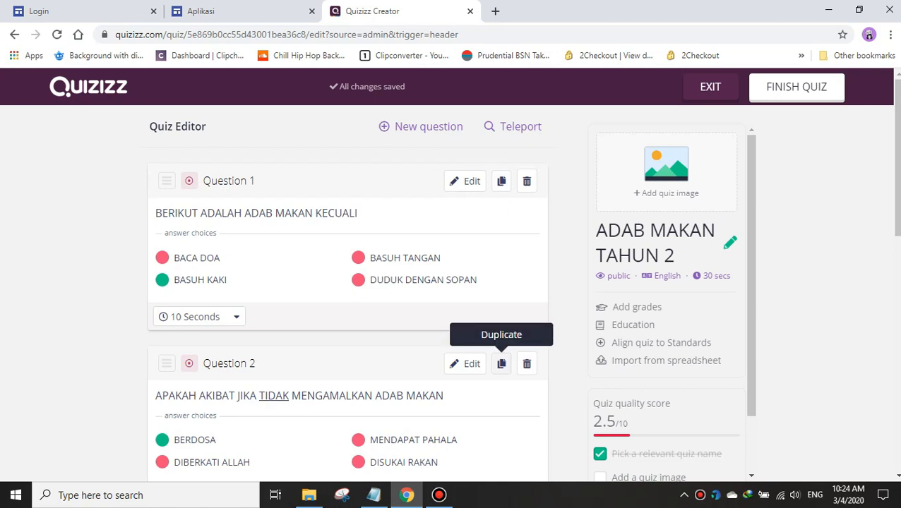
- Duplicate question 2, keep the copy as a Multiple Choice question and save it as question 3
scroll(502, 364, "down", 1)
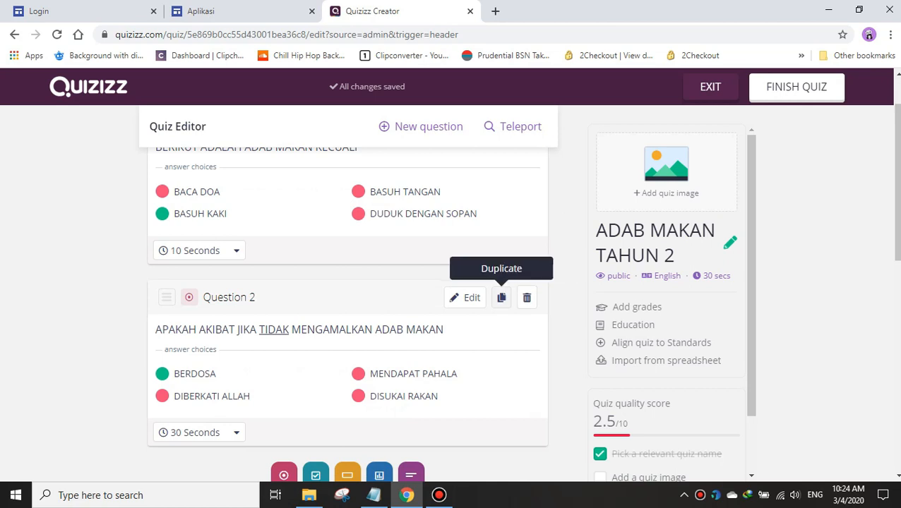
left_click(501, 298)
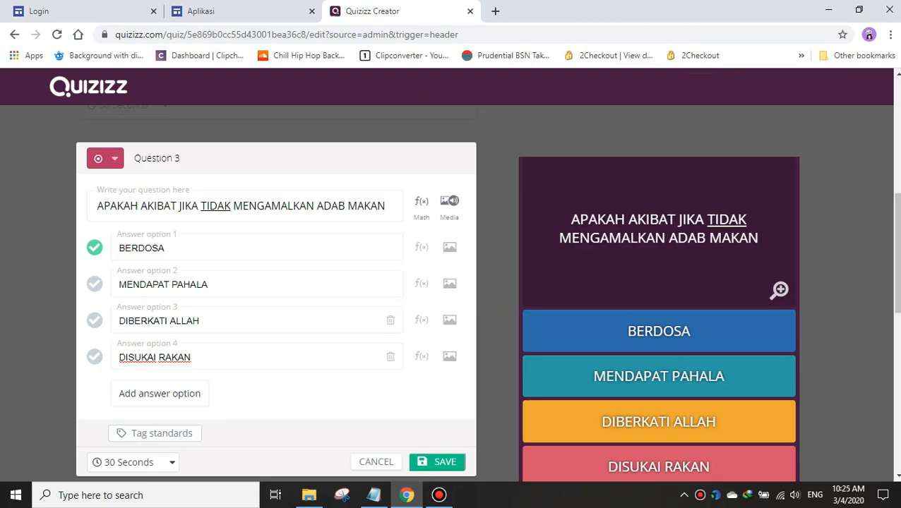
left_click(105, 159)
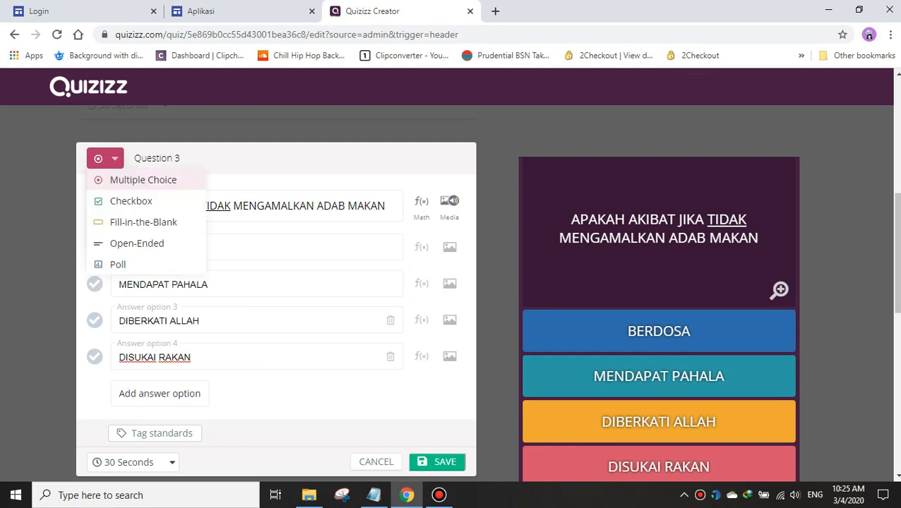
left_click(252, 203)
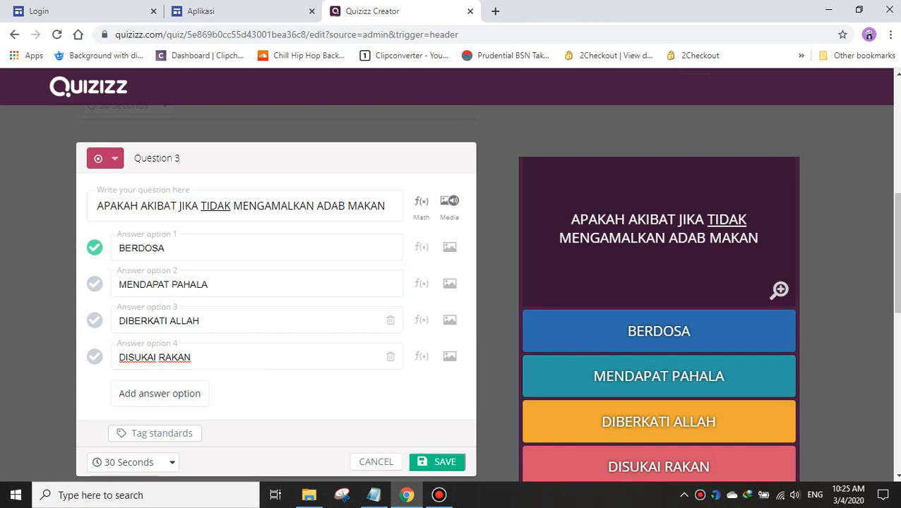
left_click(437, 462)
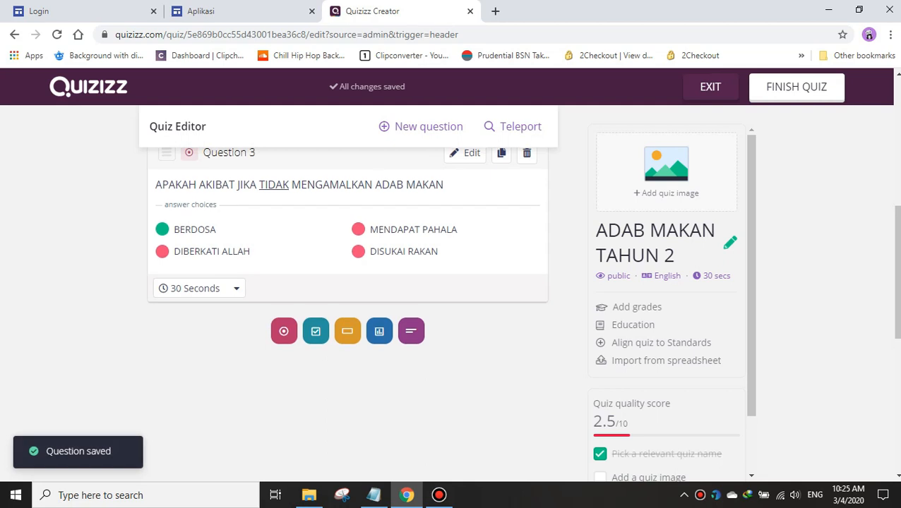
- Look over the quiz's questions, its details and the quiz quality score checklist
scroll(459, 353, "up", 6)
scroll(459, 353, "down", 3)
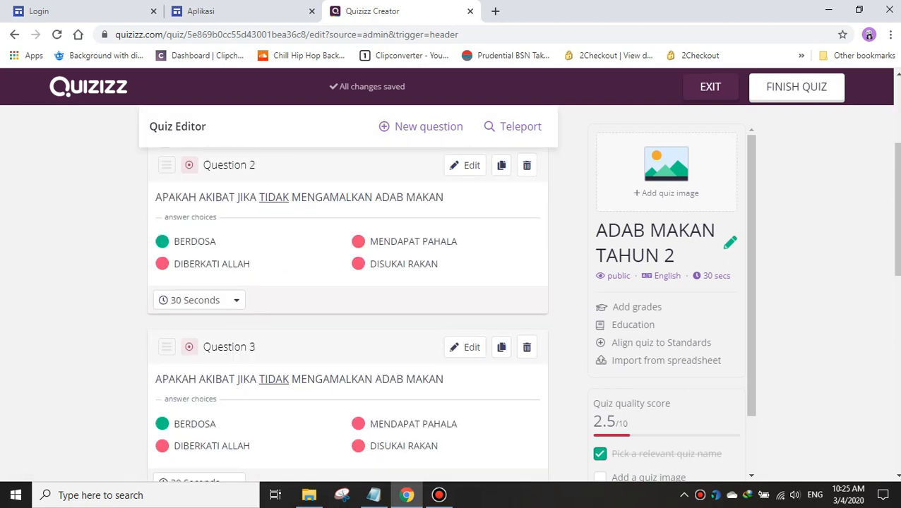
scroll(347, 311, "down", 4)
scroll(348, 311, "up", 4)
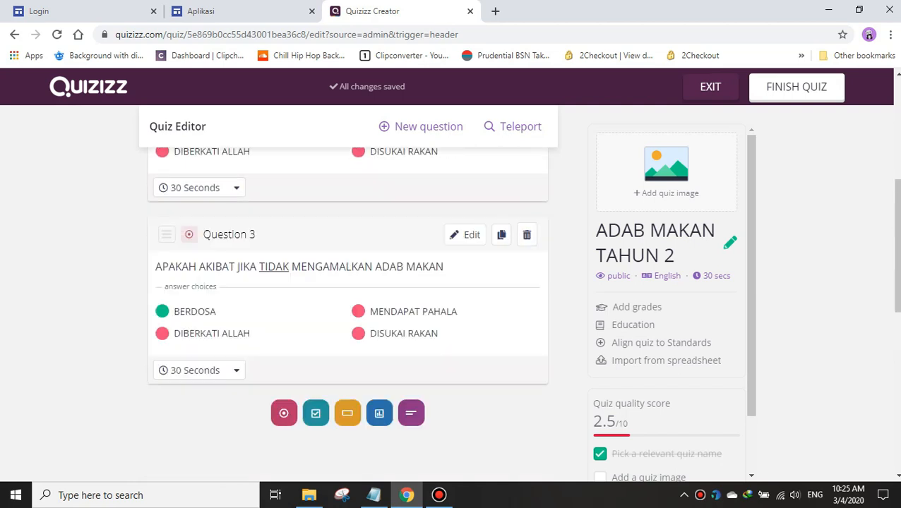
scroll(348, 311, "up", 3)
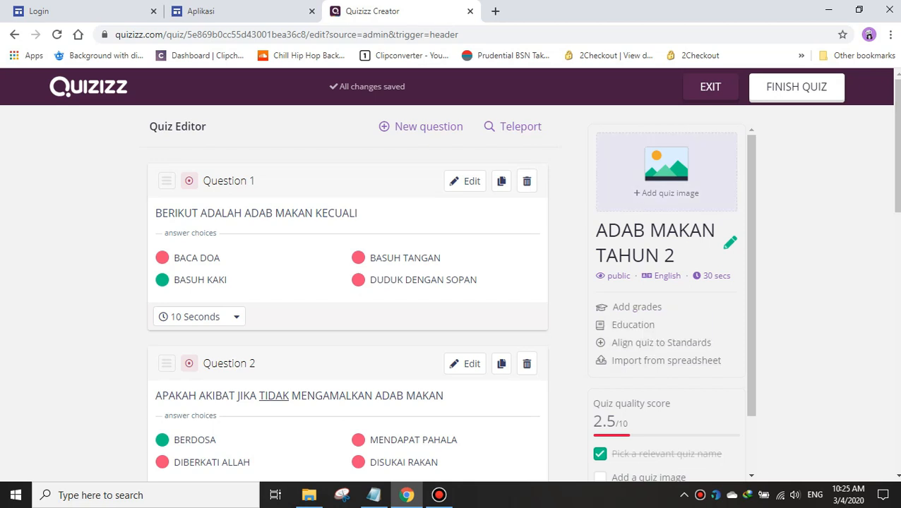
scroll(667, 297, "down", 2)
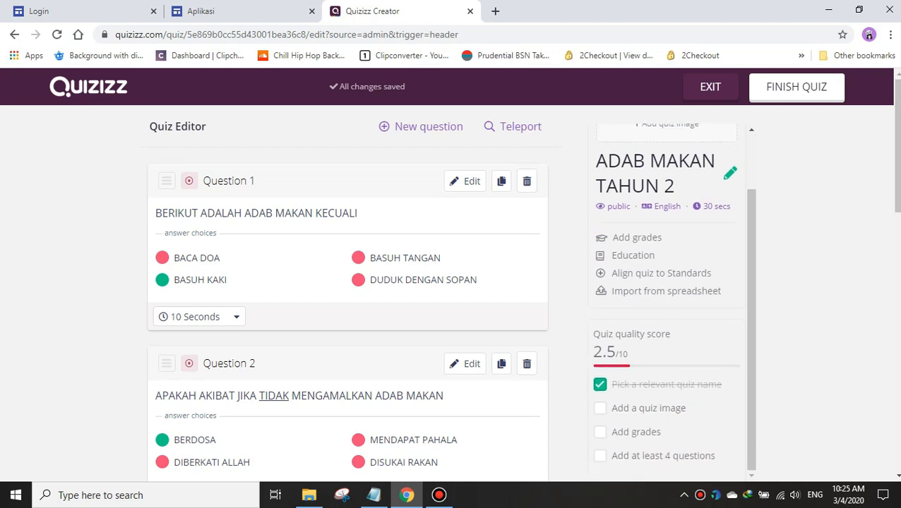
scroll(347, 311, "down", 1)
scroll(347, 311, "down", 2)
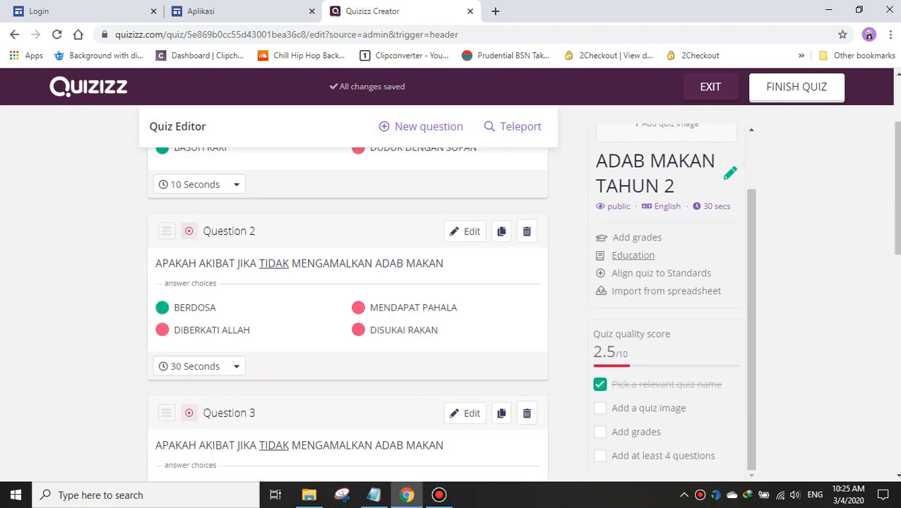
scroll(665, 291, "up", 1)
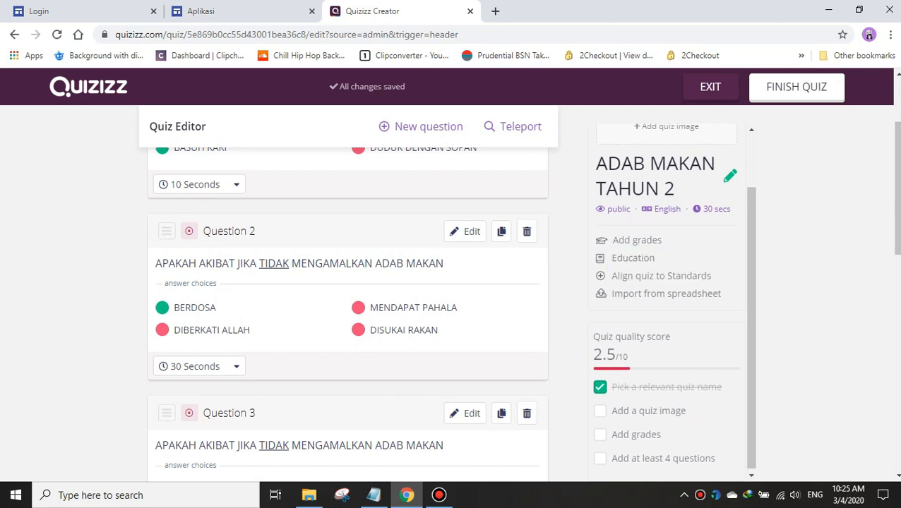
scroll(666, 291, "up", 2)
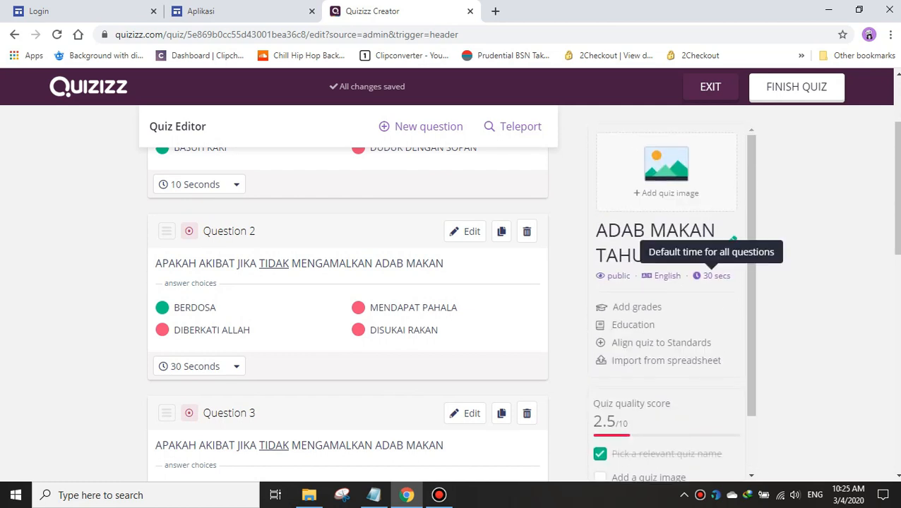
- Upload the "buku teks tahun2" picture from Documents as the quiz's title image and try to save the details
left_click(731, 242)
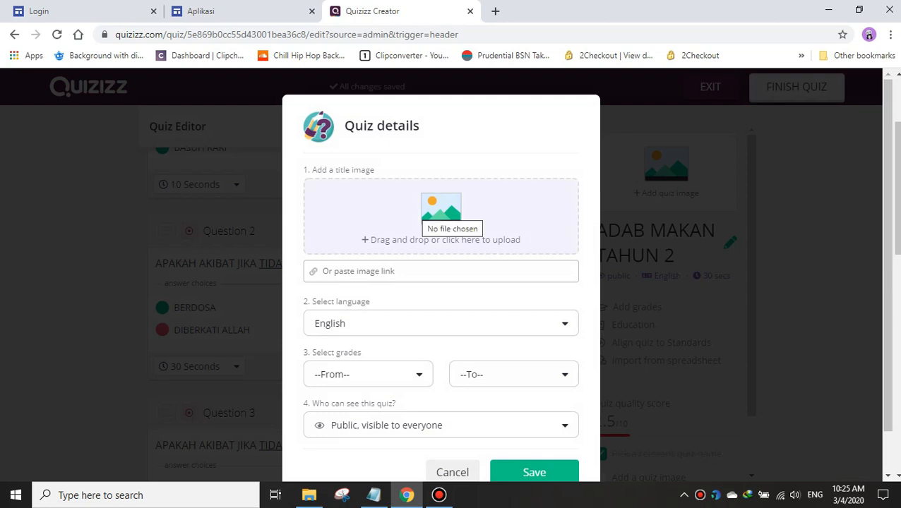
left_click(424, 208)
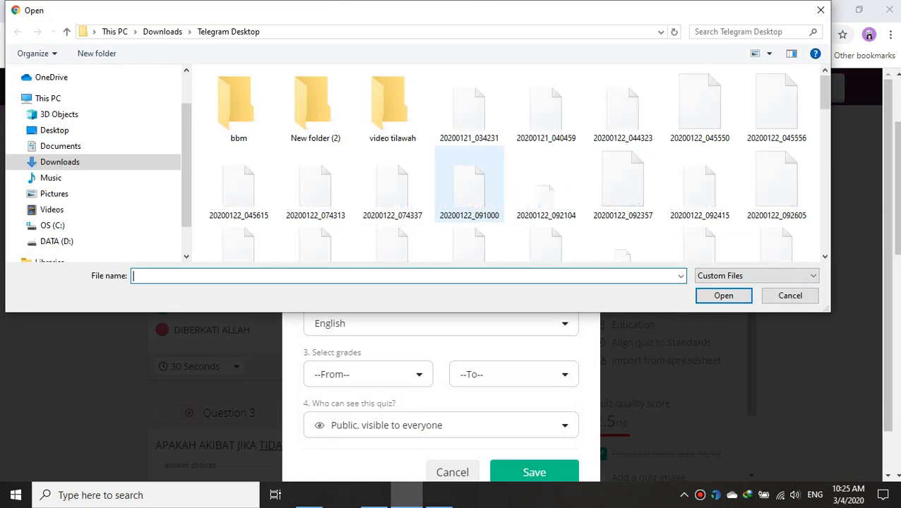
left_click(61, 146)
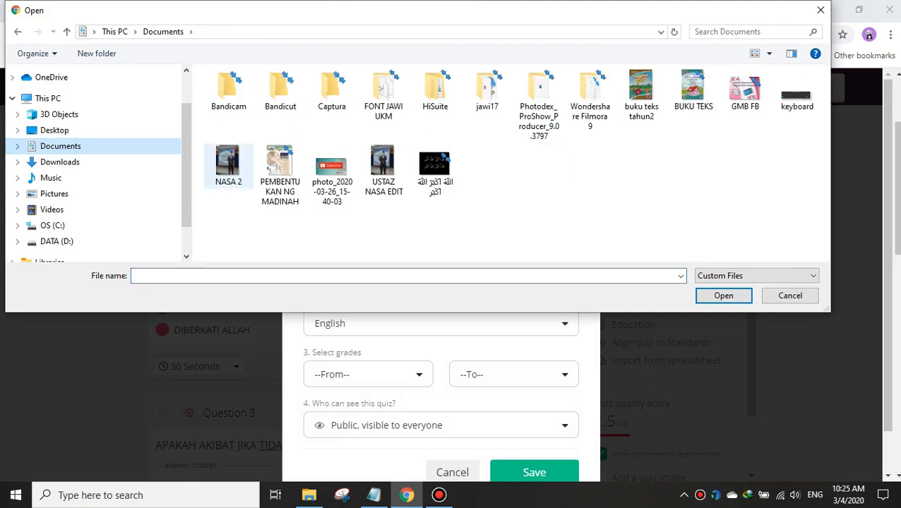
left_click(641, 91)
left_click(723, 295)
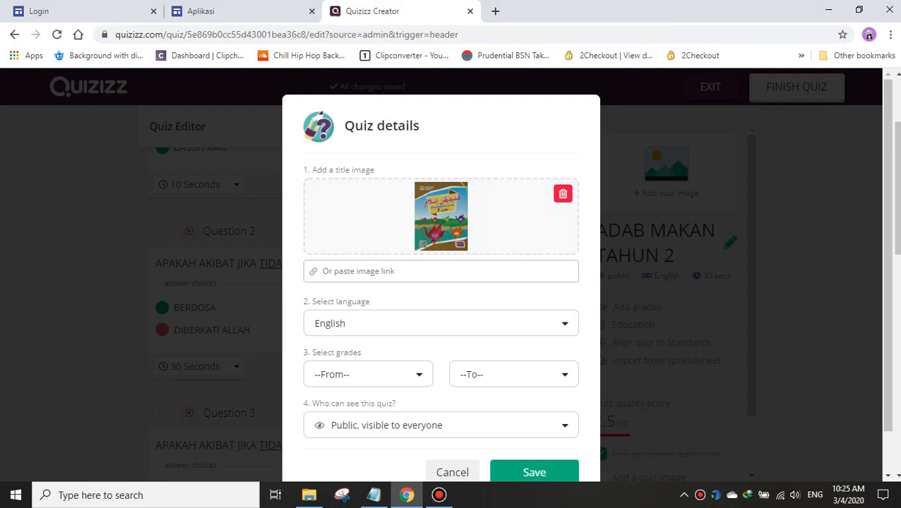
left_click(534, 472)
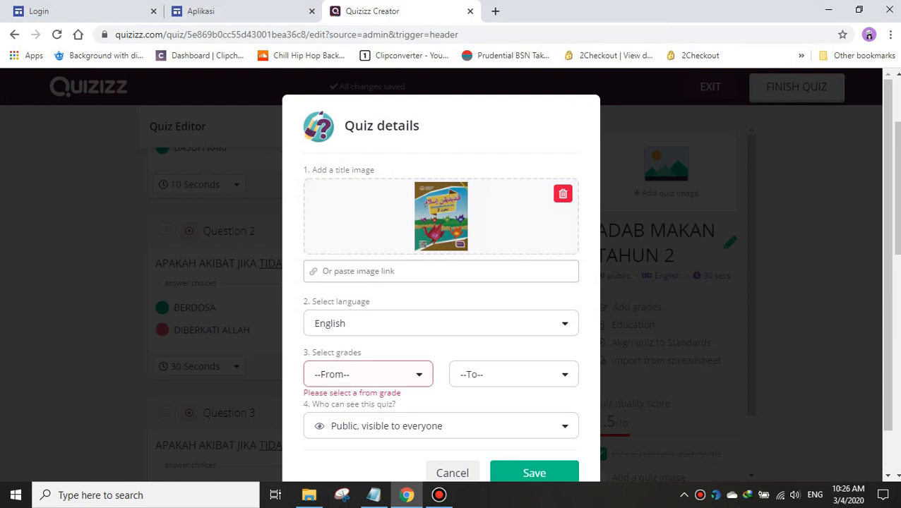
- Set the quiz's grade range from 2nd to 3rd in the quiz details
scroll(513, 375, "down", 1)
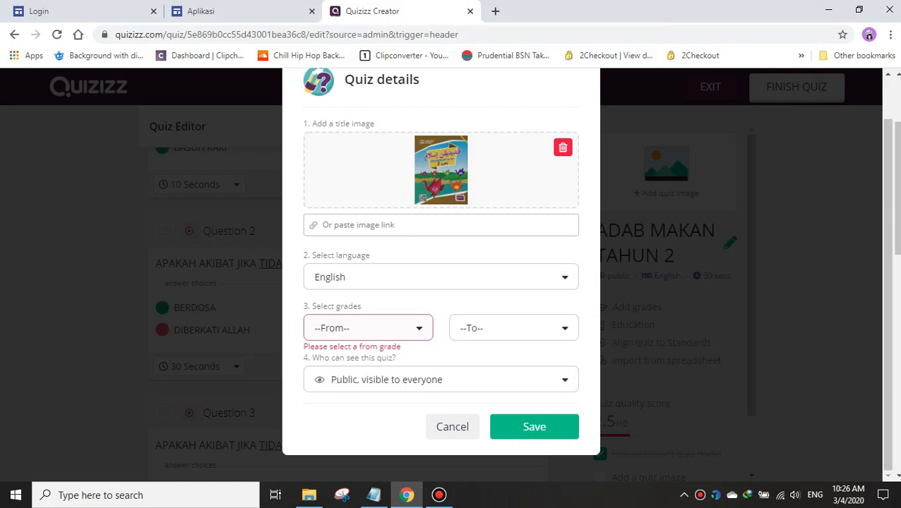
left_click(368, 327)
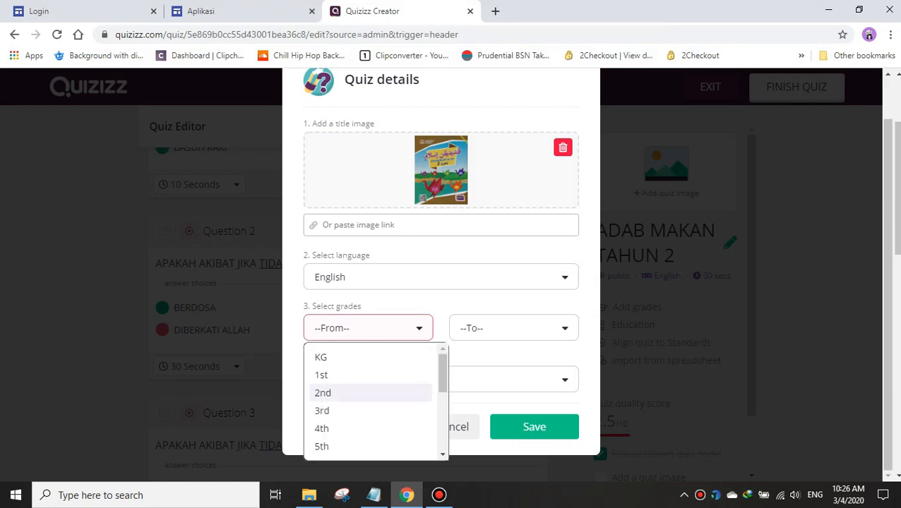
left_click(353, 393)
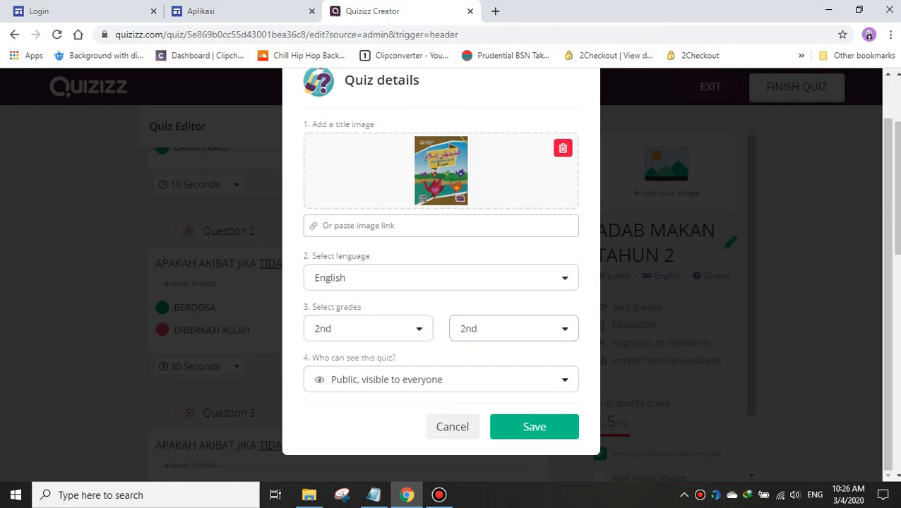
left_click(513, 328)
left_click(495, 409)
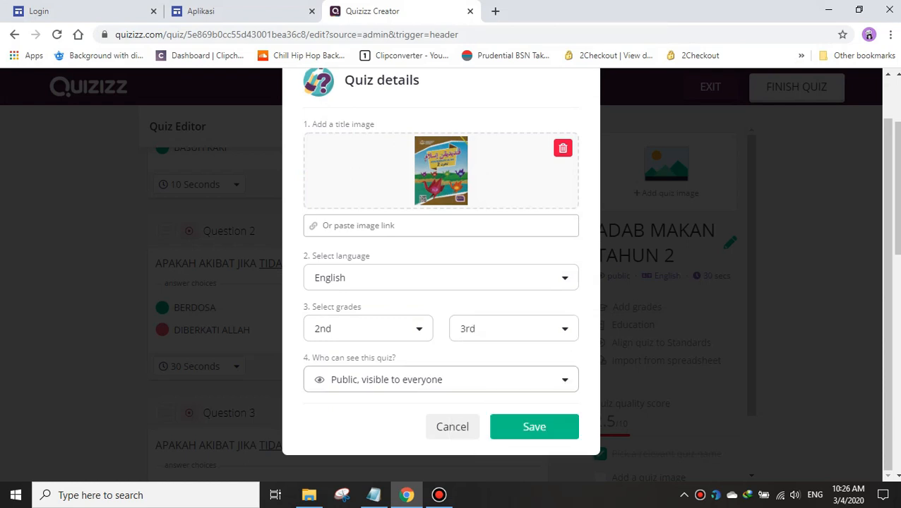
- Choose "Public, visible to everyone" for who can see the quiz
left_click(440, 379)
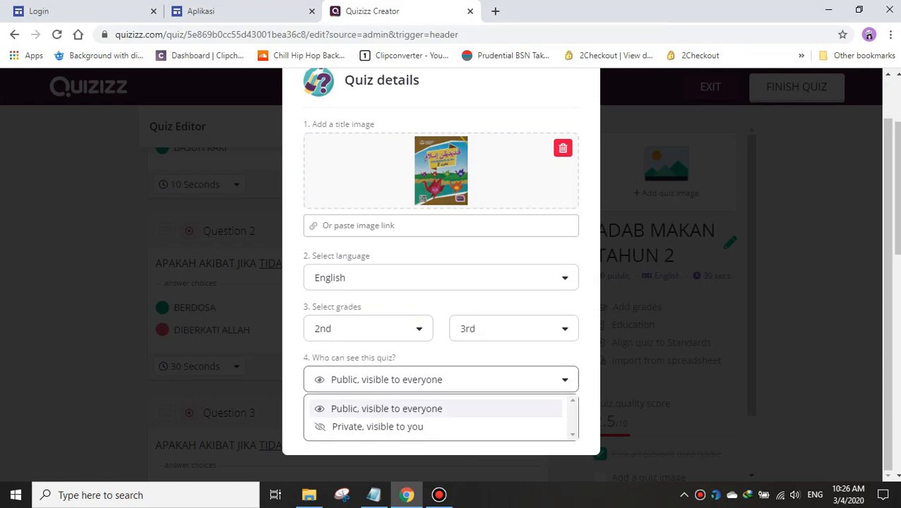
left_click(396, 408)
left_click(441, 380)
left_click(387, 409)
key("Return")
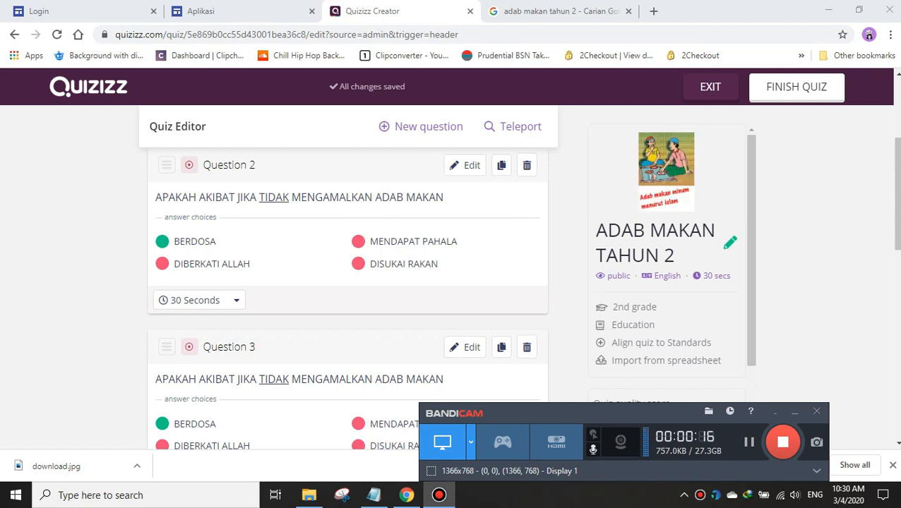
- Set the time limit of question 1 to 10 seconds
scroll(347, 283, "down", 2)
scroll(347, 282, "up", 5)
scroll(347, 282, "down", 6)
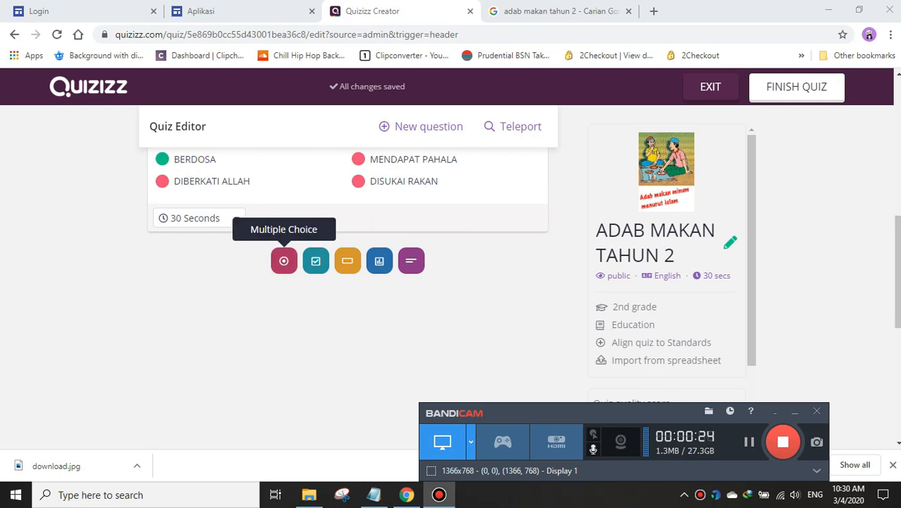
scroll(348, 283, "up", 5)
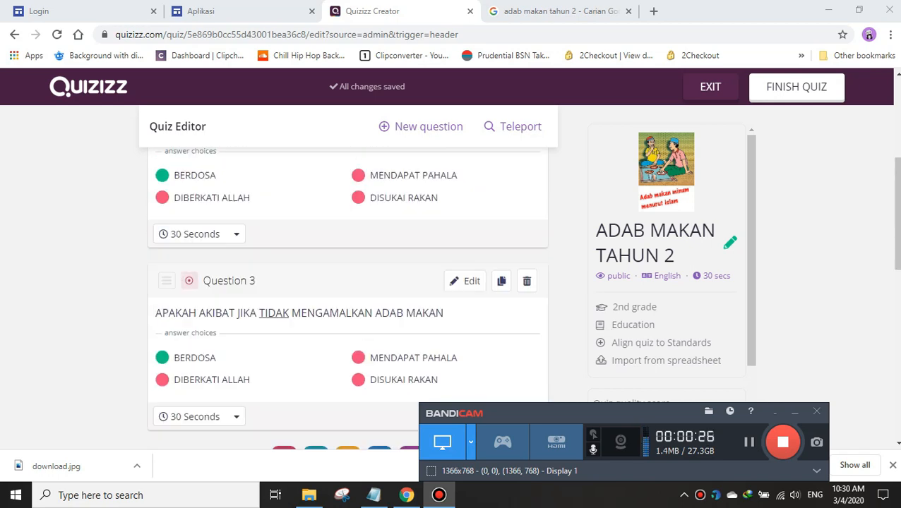
scroll(347, 282, "up", 1)
scroll(348, 282, "down", 2)
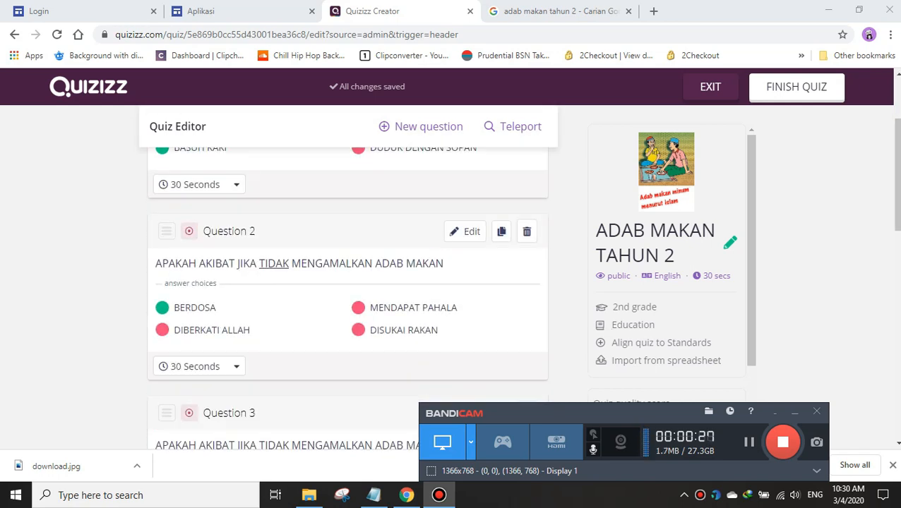
left_click(347, 282)
left_click(199, 184)
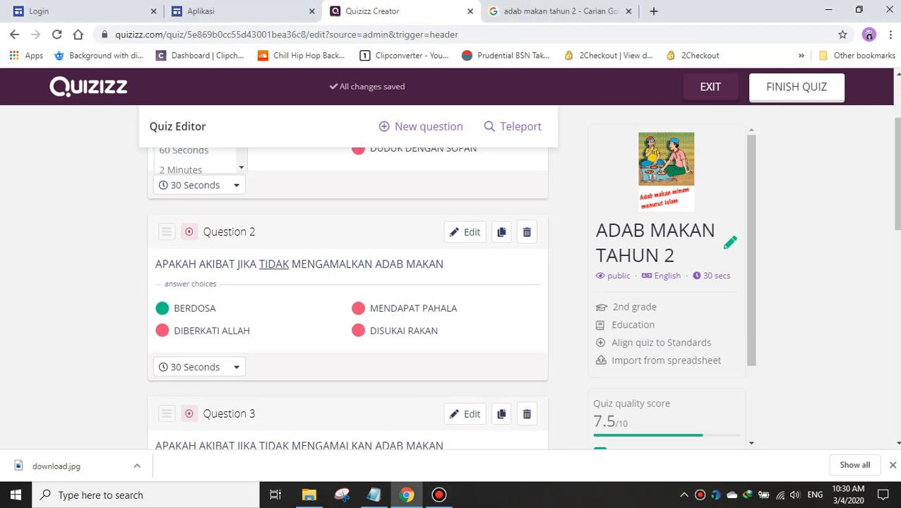
scroll(199, 185, "up", 2)
left_click(194, 202)
- Set the time limits of questions 2 and 3 to 20 seconds each
scroll(348, 282, "down", 2)
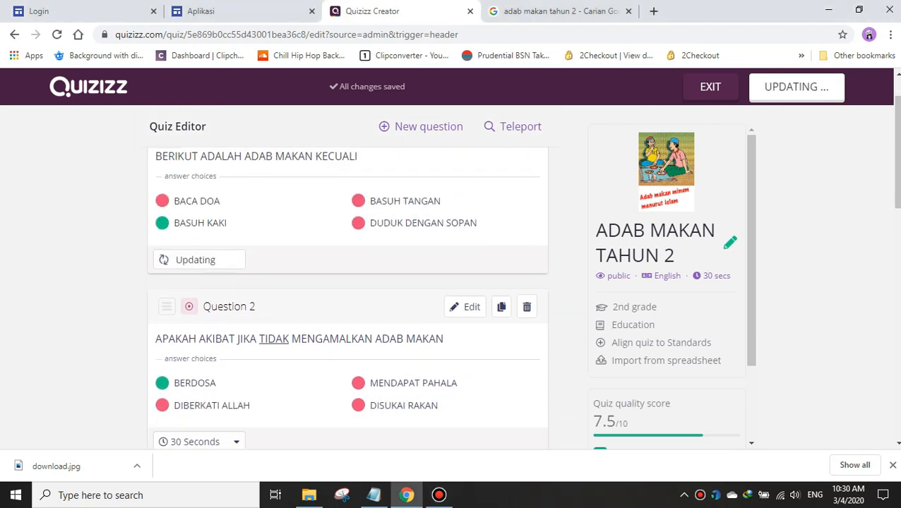
scroll(347, 282, "up", 1)
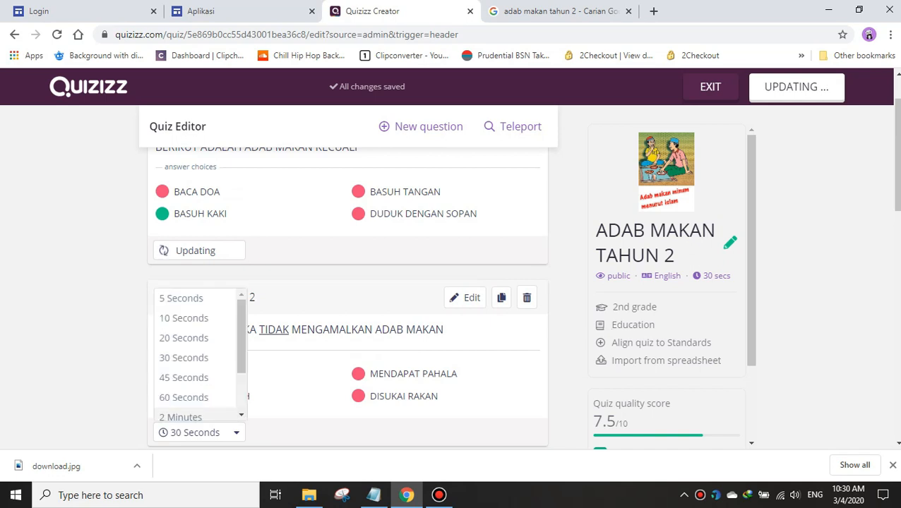
left_click(190, 337)
scroll(190, 338, "down", 3)
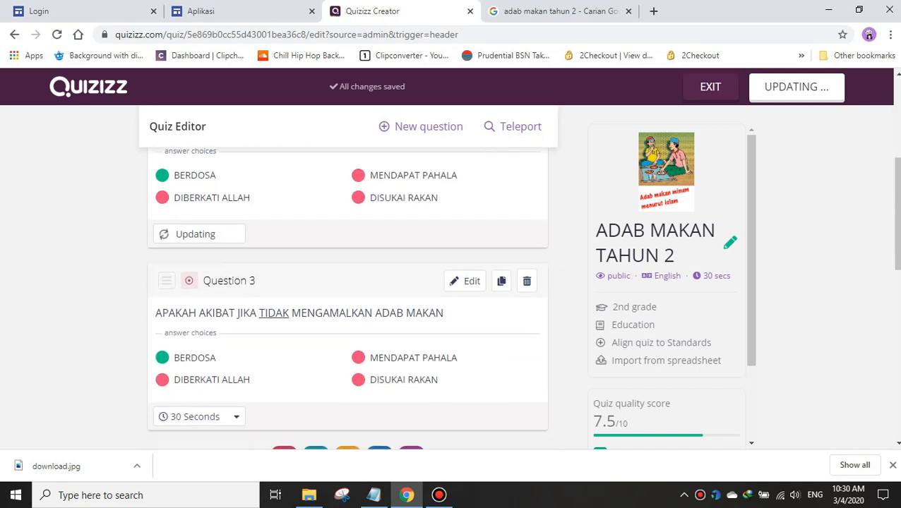
left_click(198, 417)
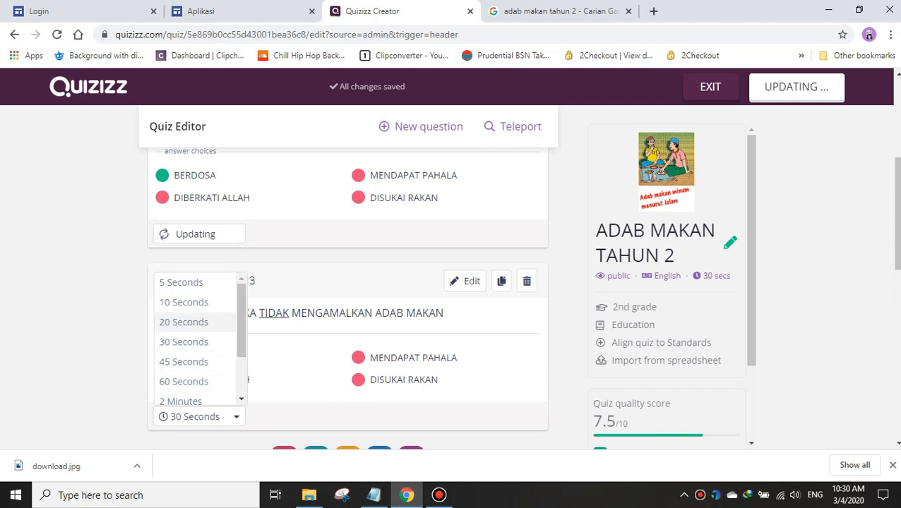
left_click(184, 322)
scroll(184, 322, "up", 4)
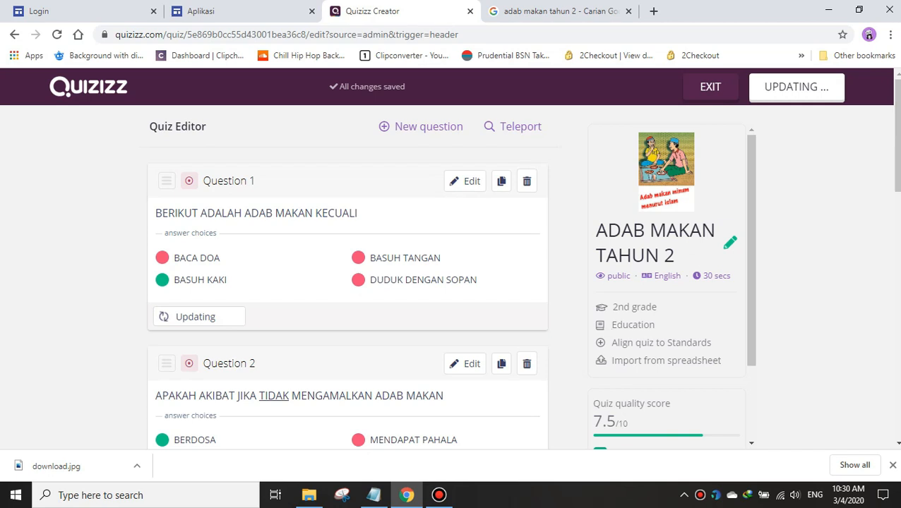
scroll(346, 283, "down", 3)
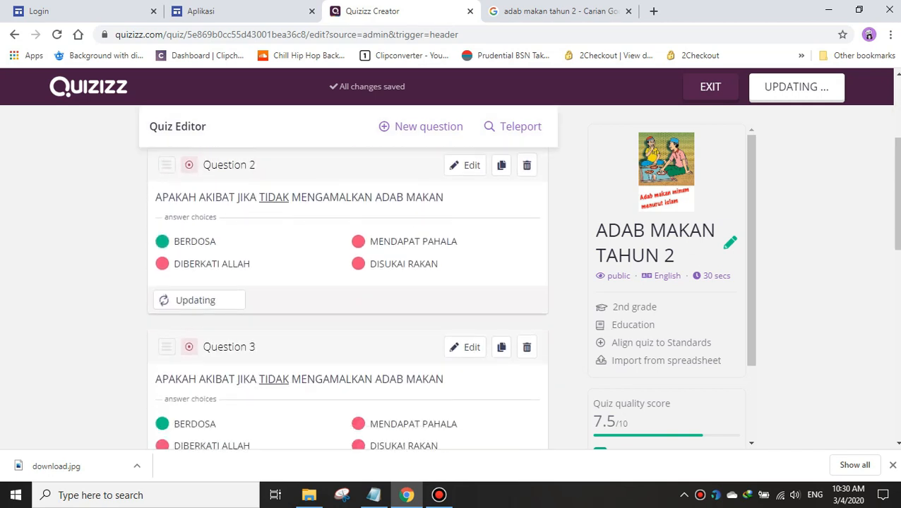
scroll(346, 283, "up", 3)
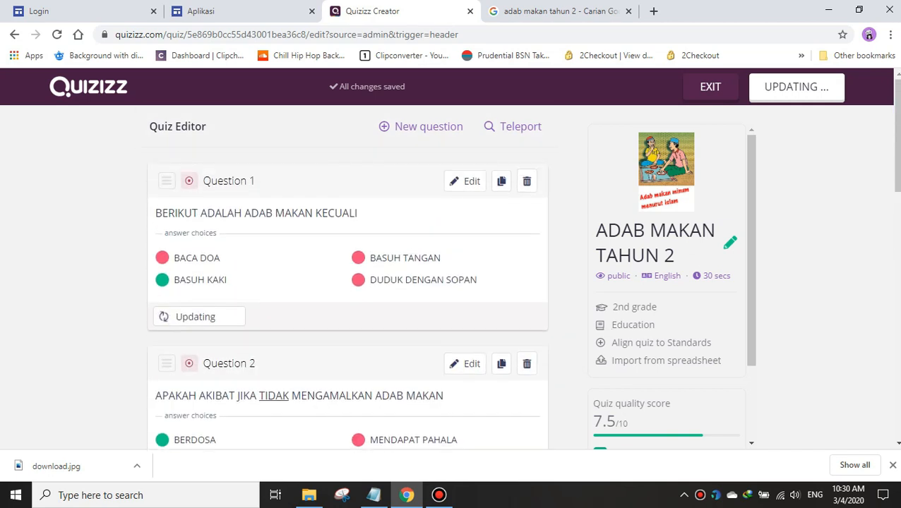
scroll(346, 283, "down", 5)
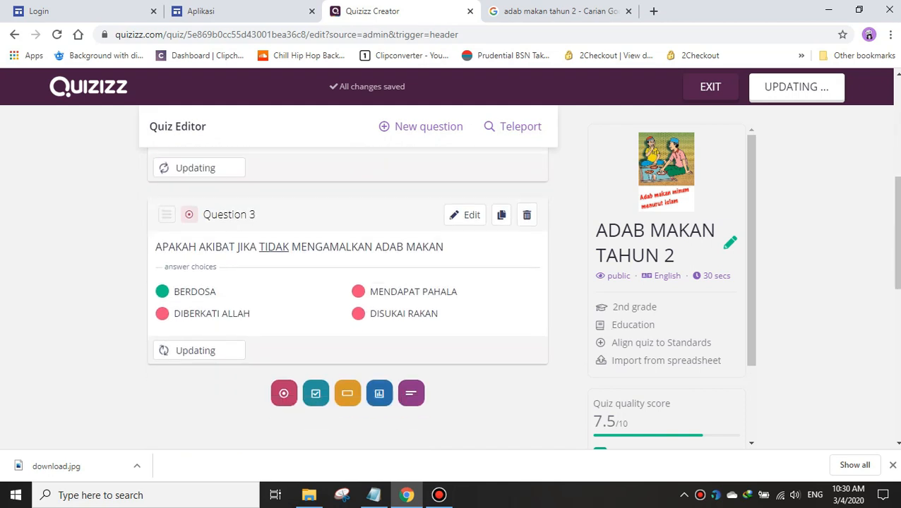
- Review the questions and their time limits, finish the ADAB MAKAN TAHUN 2 quiz, and skip sharing it with an instructor
scroll(346, 282, "up", 3)
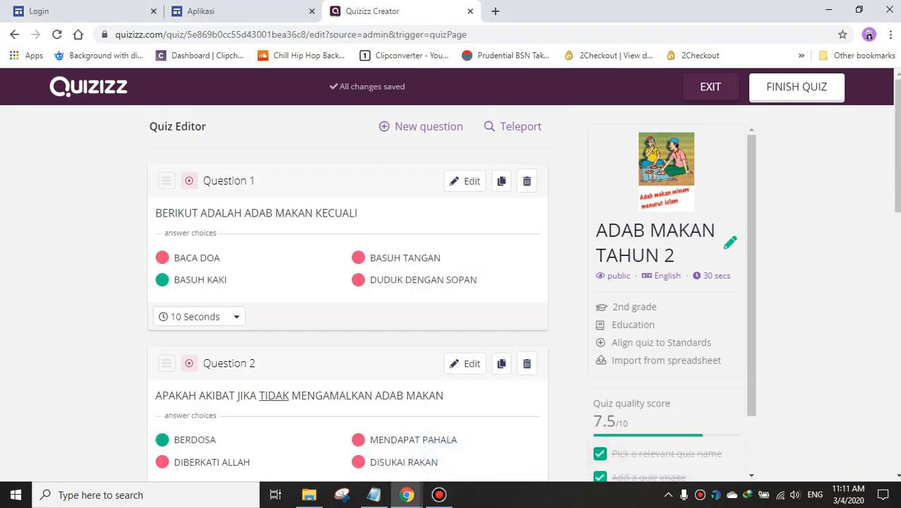
scroll(346, 296, "down", 3)
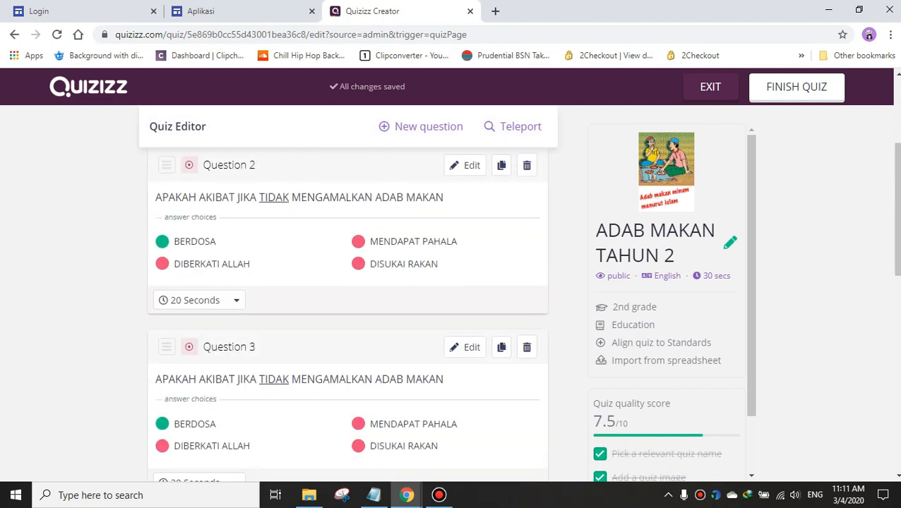
scroll(346, 297, "up", 3)
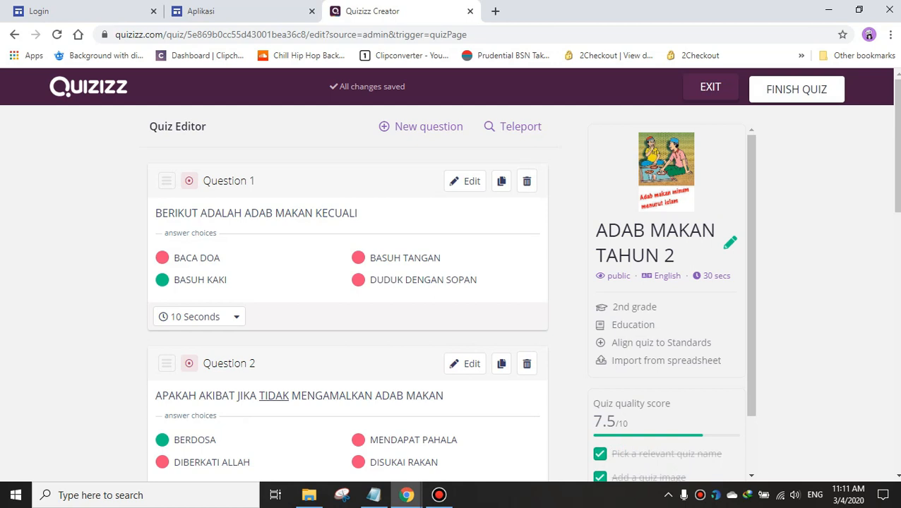
left_click(797, 89)
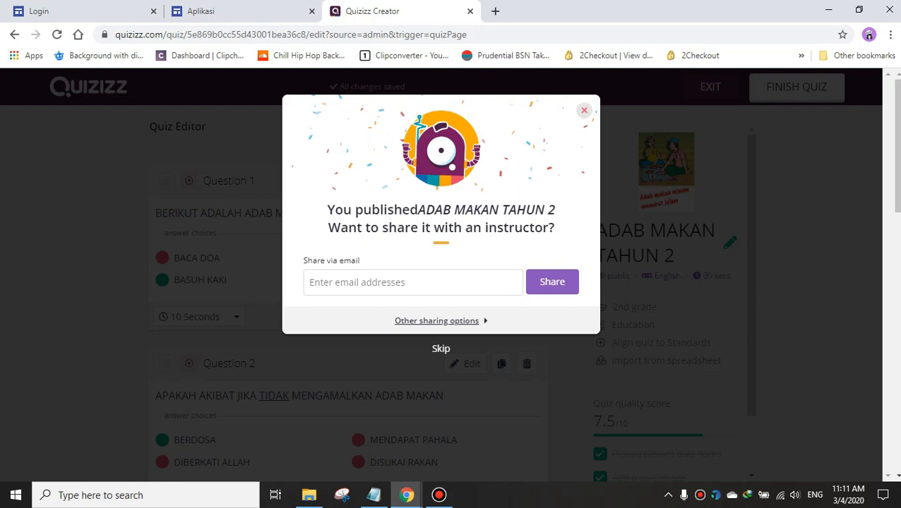
left_click(441, 349)
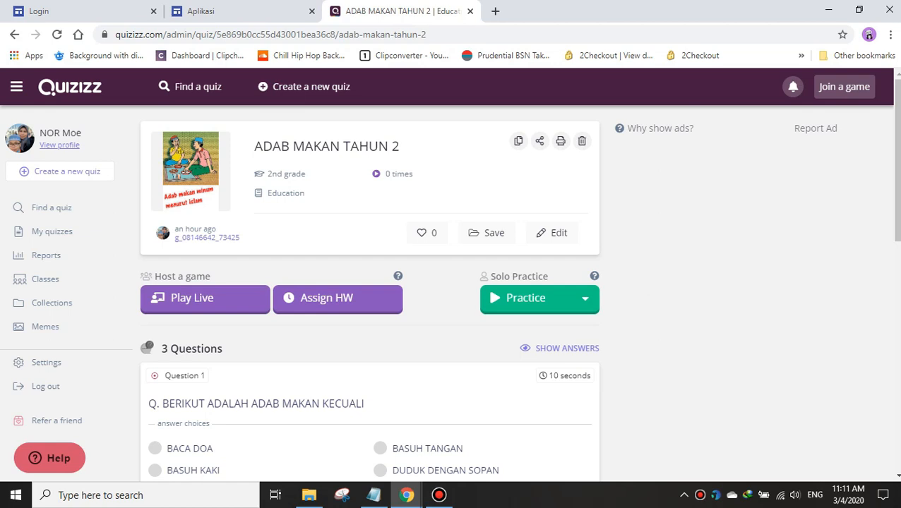
- Look over the published quiz's three questions and open its live game setup with the game mode choices
scroll(487, 167, "down", 1)
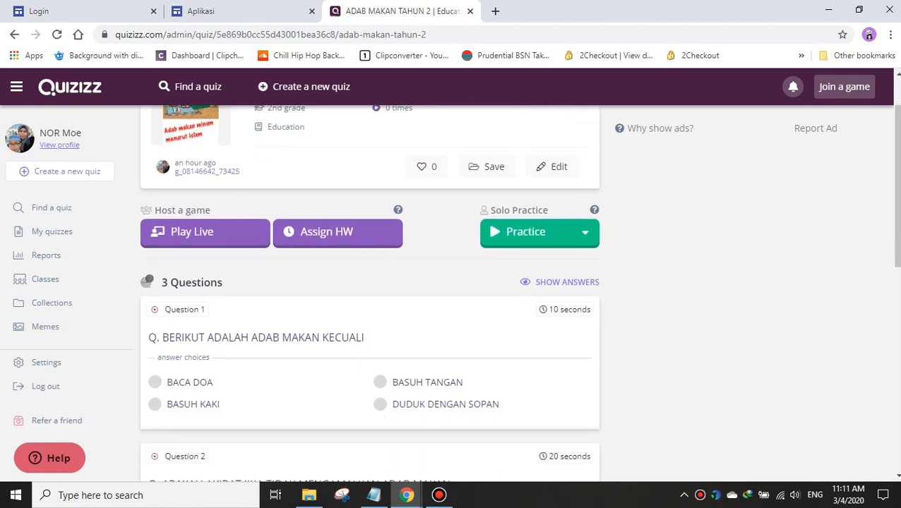
scroll(487, 167, "up", 1)
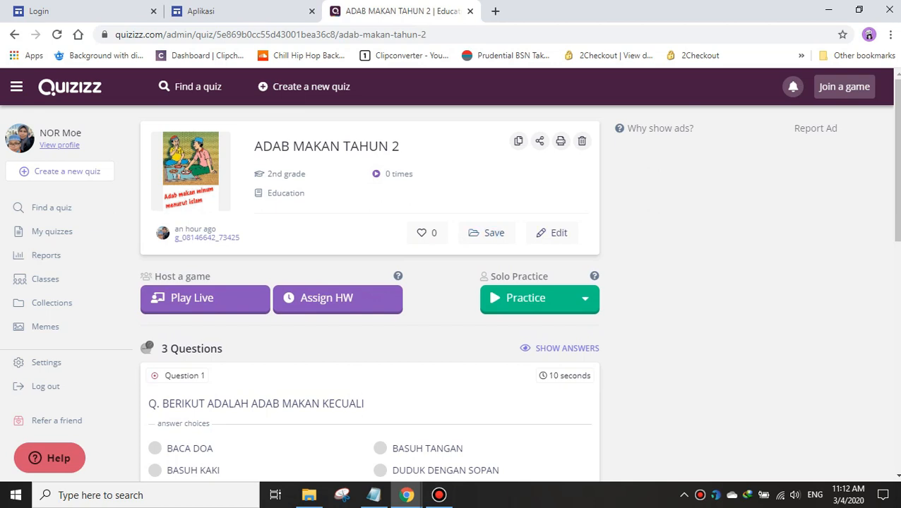
scroll(370, 293, "down", 2)
scroll(369, 293, "down", 6)
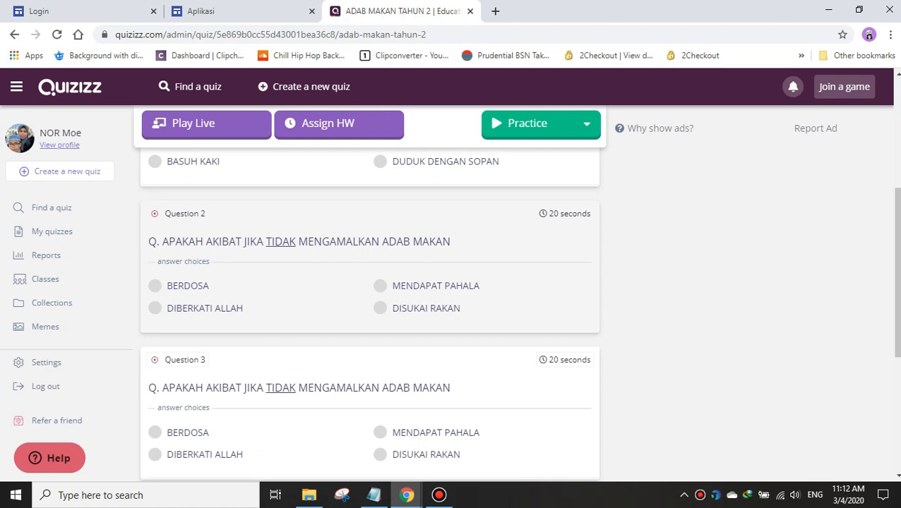
scroll(369, 293, "up", 7)
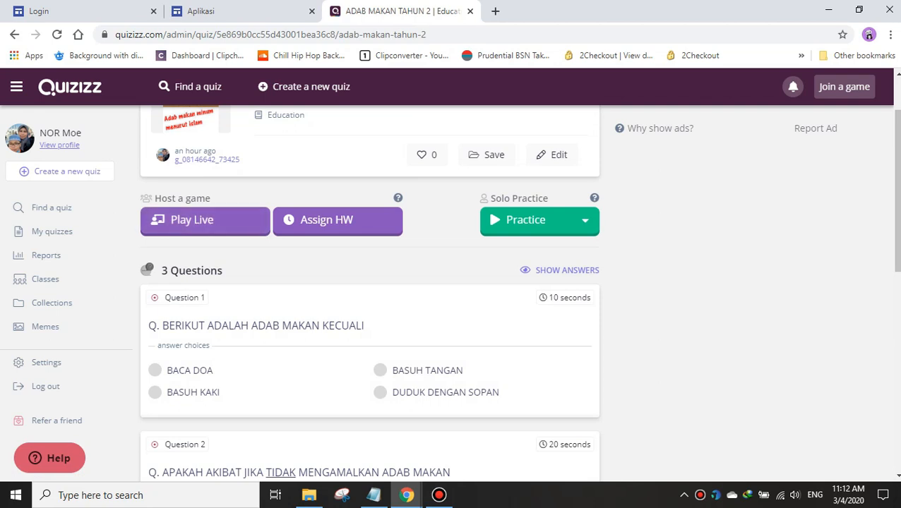
left_click(204, 219)
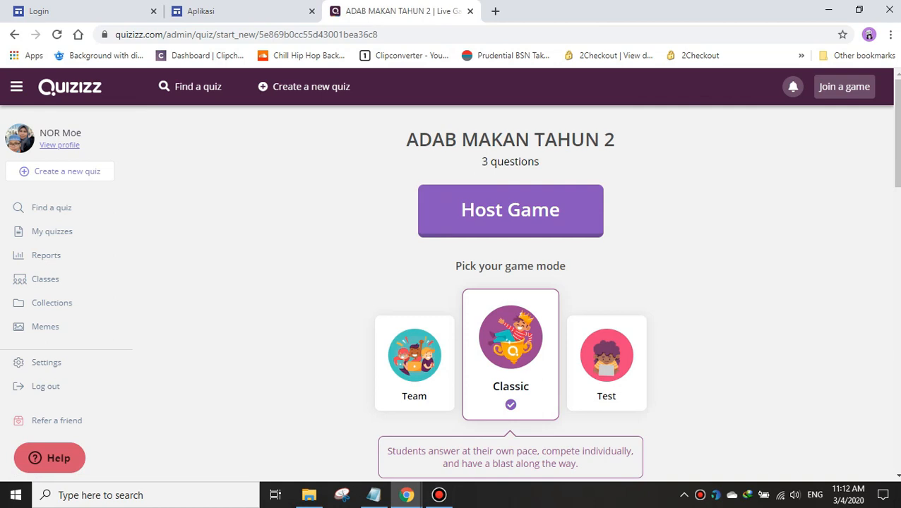
scroll(511, 282, "down", 1)
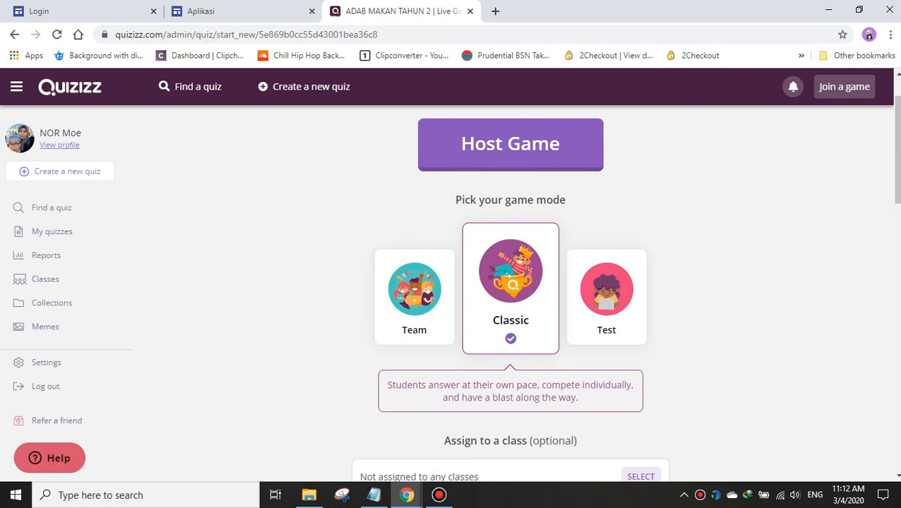
- Shrink the live game setup window and arrange it beside the windows showing the Quizizz join page
left_click(828, 11)
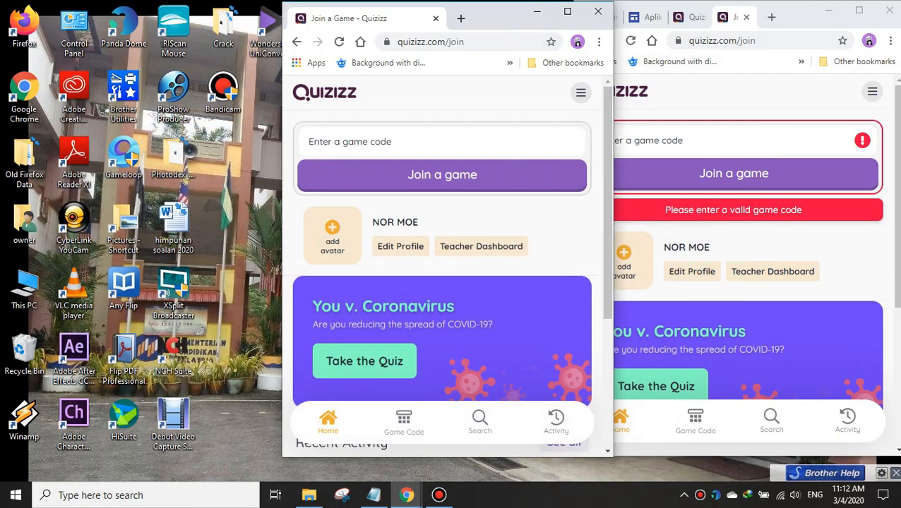
left_click_drag(508, 26, 467, 34)
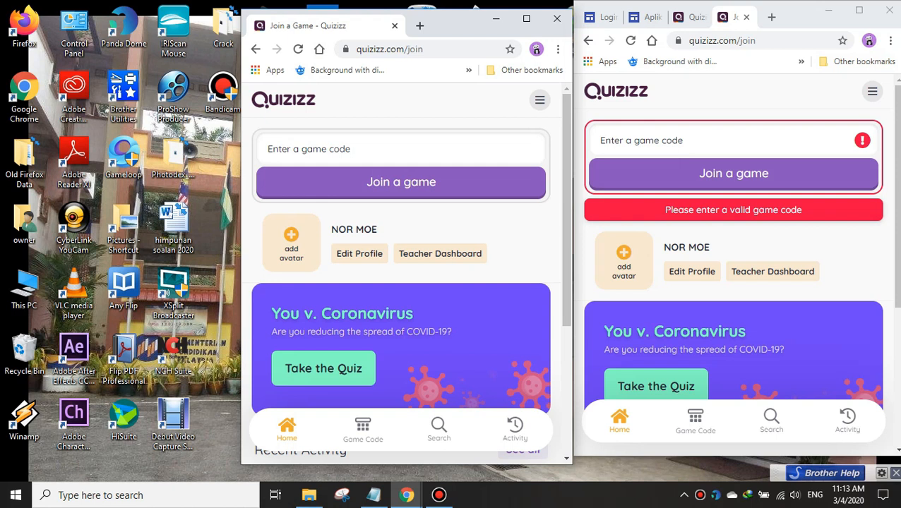
left_click(706, 141)
left_click(396, 149)
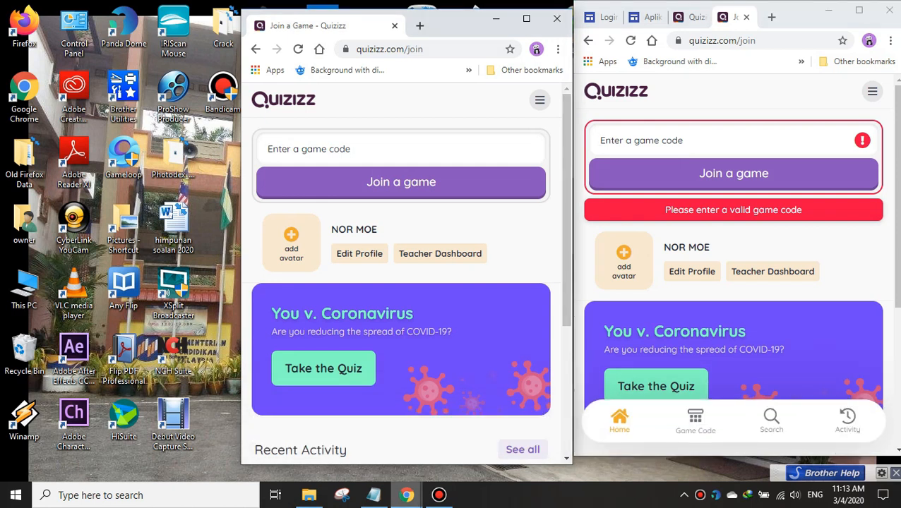
left_click(407, 495)
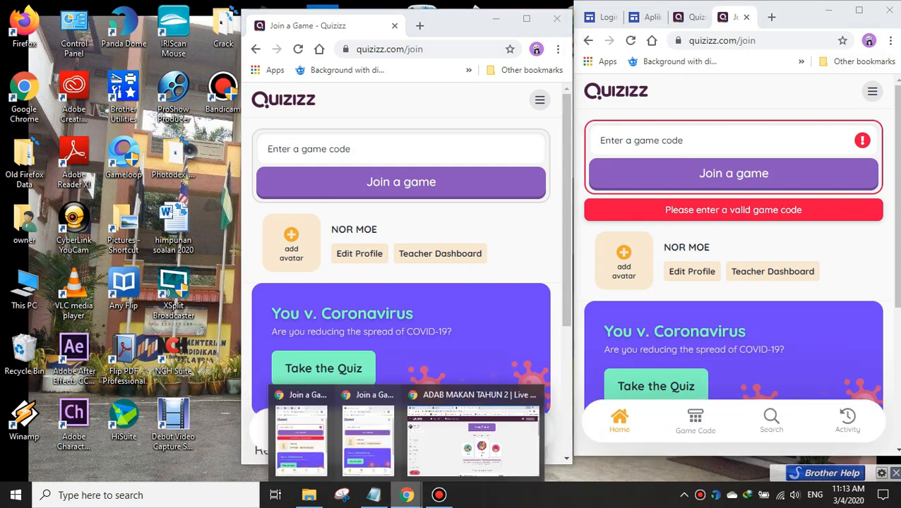
left_click(471, 441)
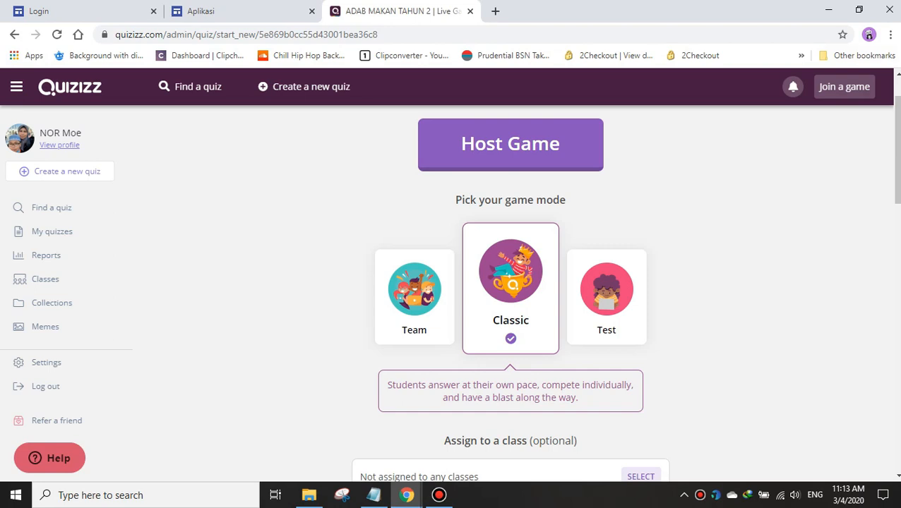
left_click(858, 10)
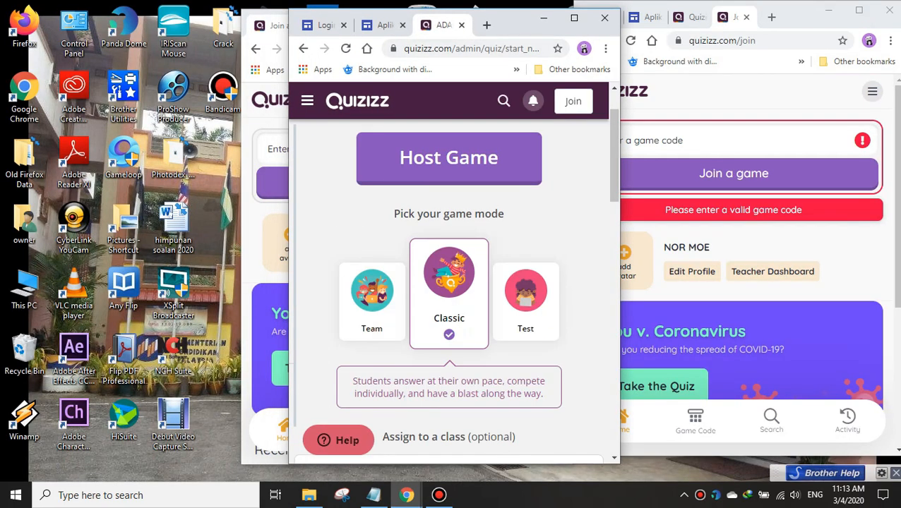
left_click_drag(514, 28, 270, 26)
left_click(458, 27)
left_click_drag(451, 28, 553, 31)
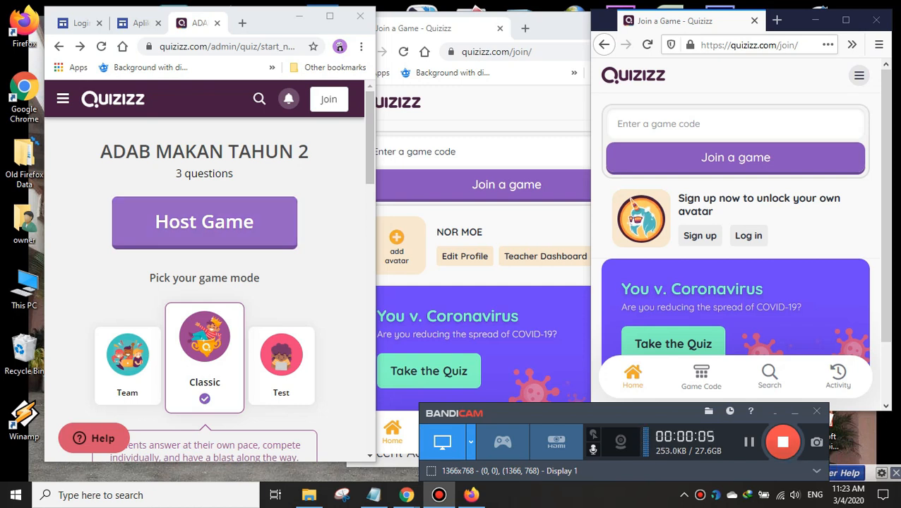
- Host the quiz as a Classic live game and submit game code 461913 in the middle join window
left_click(204, 222)
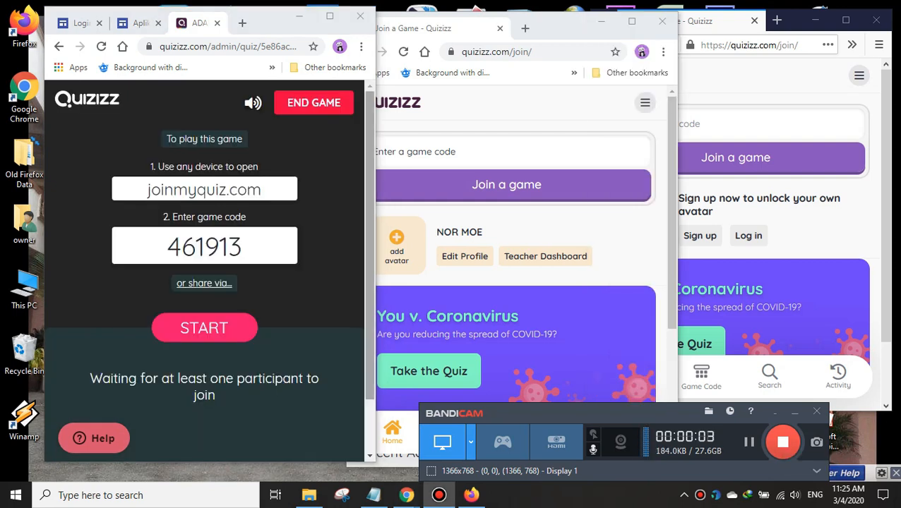
left_click(488, 152)
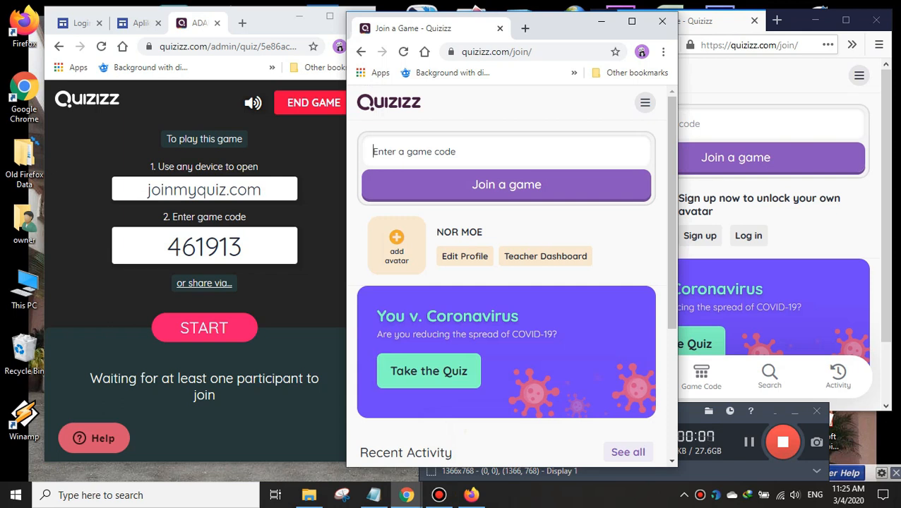
type("461913")
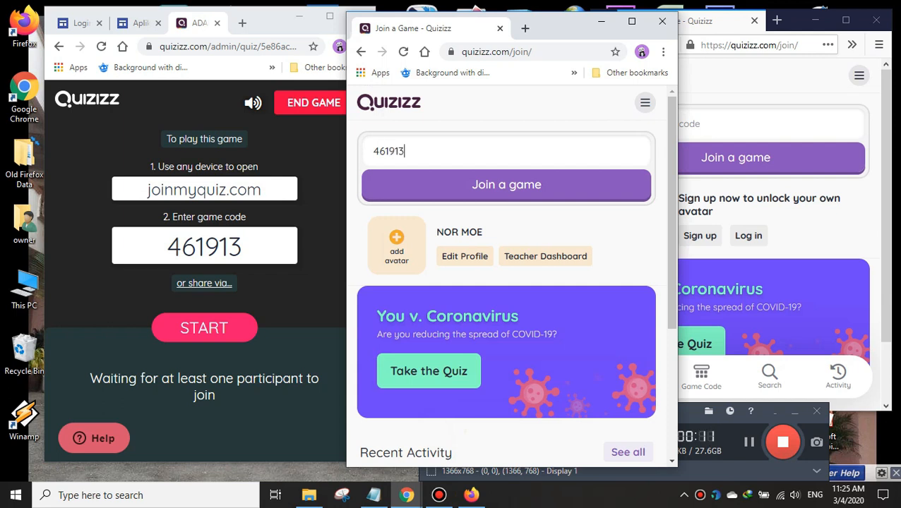
key("Return")
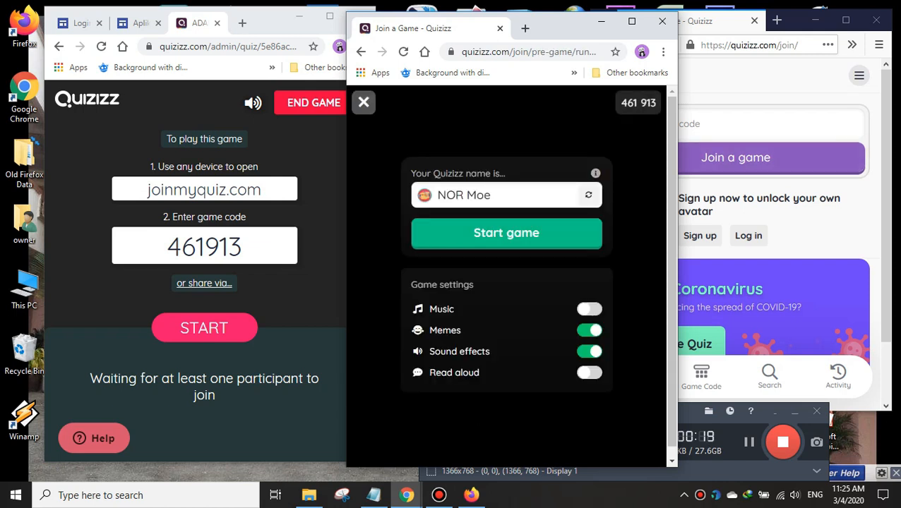
- Replace the prefilled player name with the first student's name and enter the game's waiting room
key("BackSpace")
key("BackSpace")
key("BackSpace")
key("BackSpace")
key("BackSpace")
key("BackSpace")
key("BackSpace")
type("ina")
left_click(506, 233)
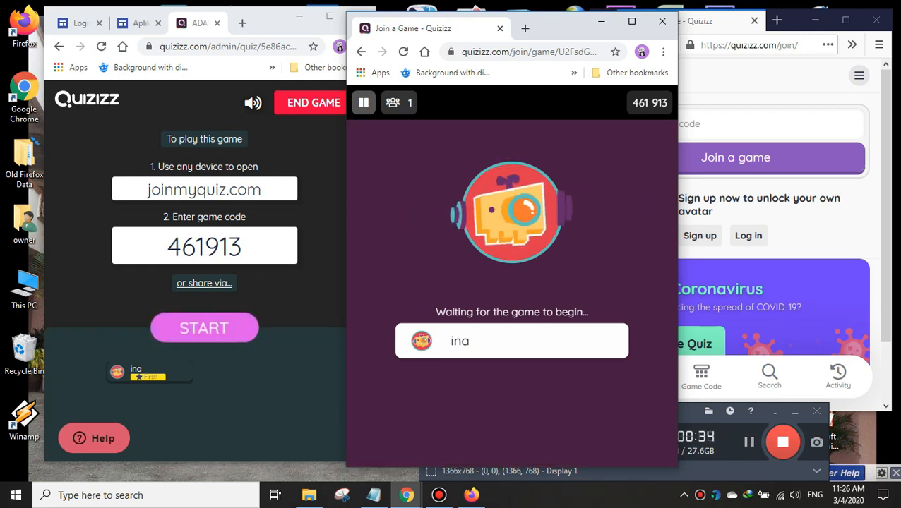
- Join the same game in the Firefox window with game code 461913 and the second student's name
left_click(735, 124)
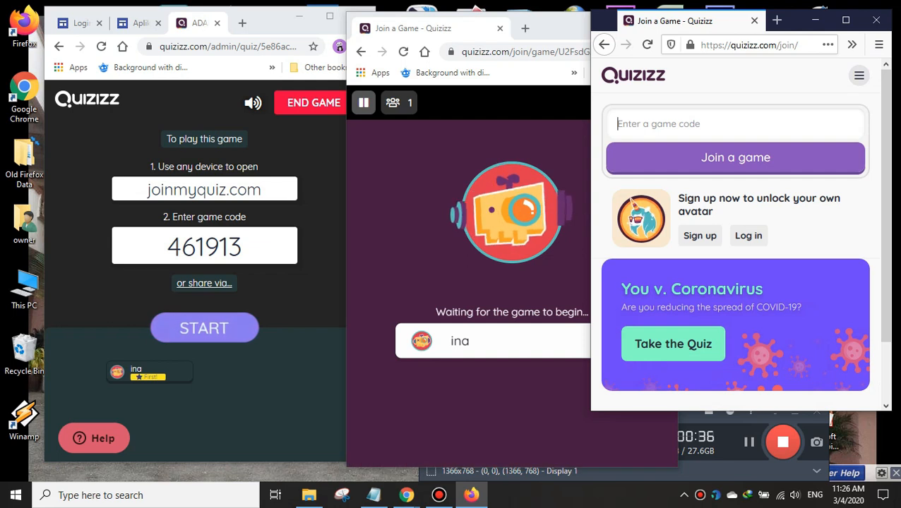
type("461")
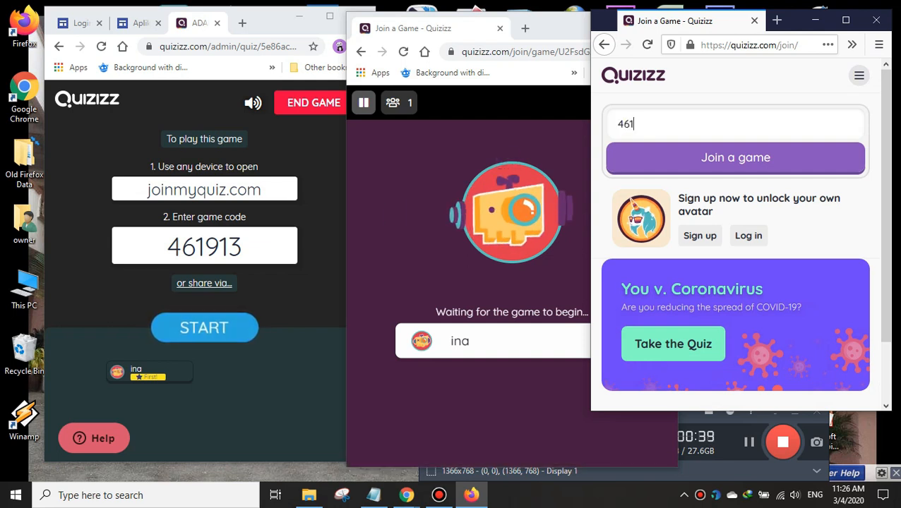
type("913")
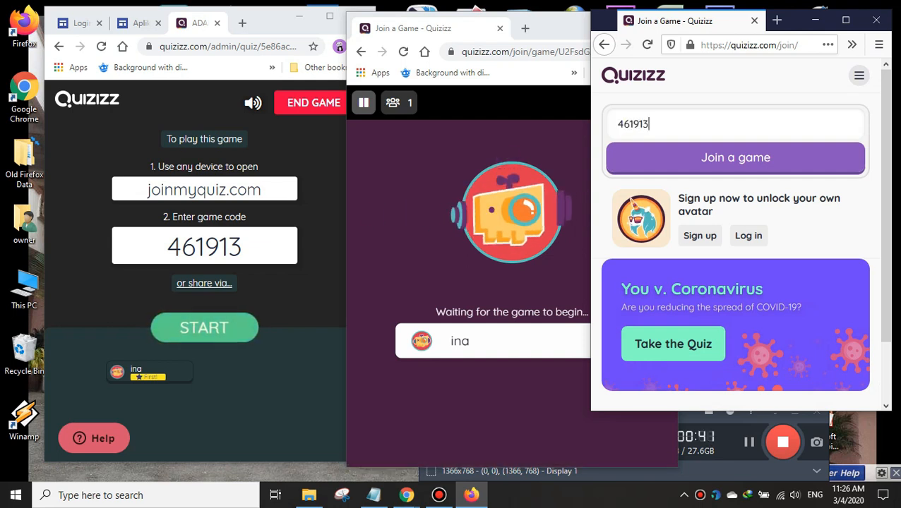
key("Return")
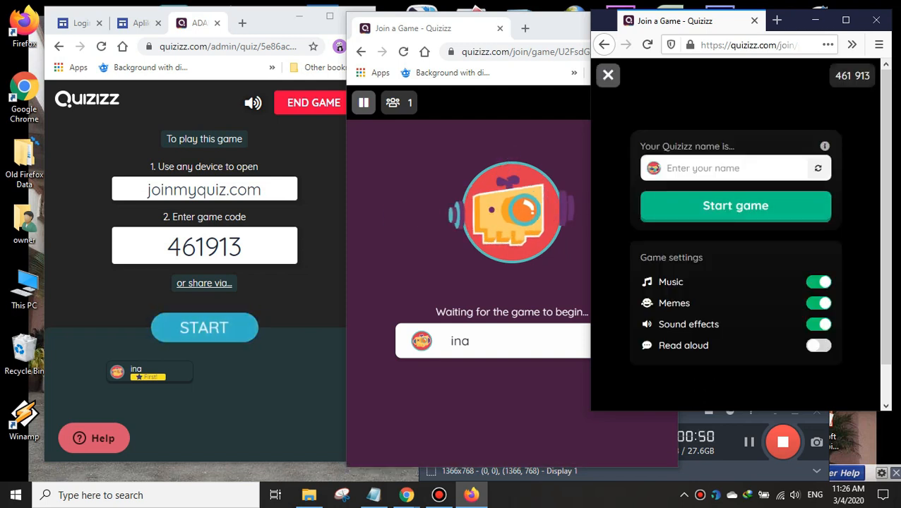
type("yati")
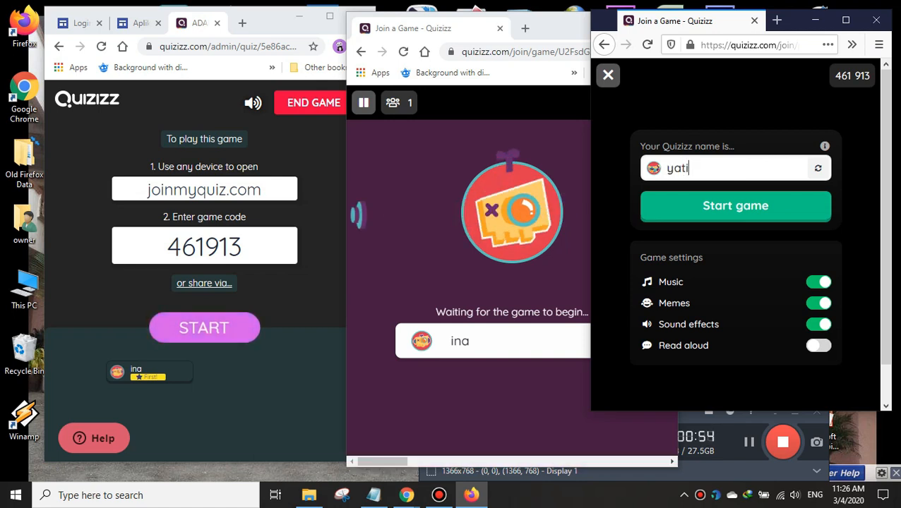
key("Return")
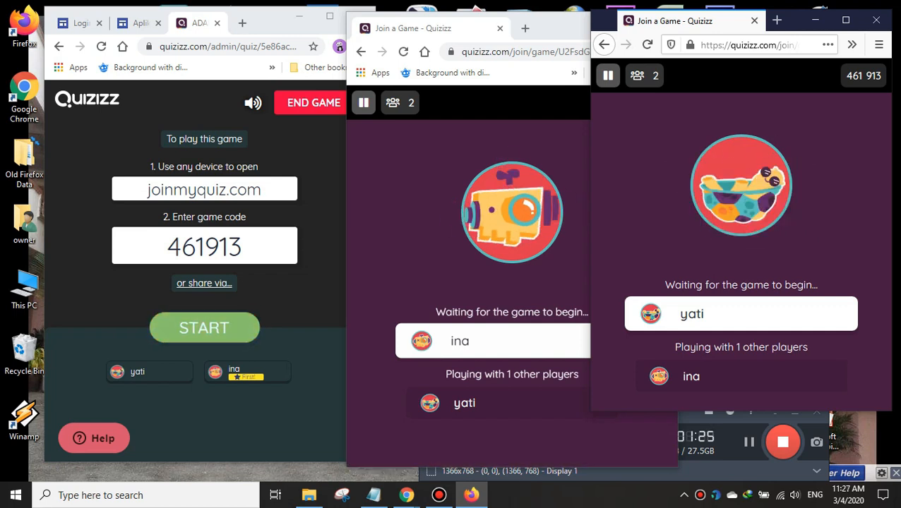
- Start the live game and answer the first question with BERDOSA as the first player and DIBERKATI ALLAH as the second
left_click(204, 327)
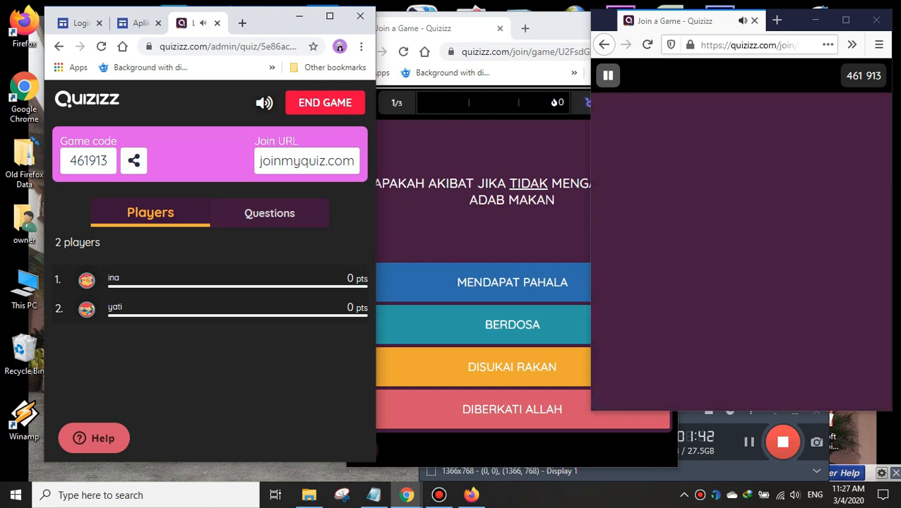
left_click(512, 324)
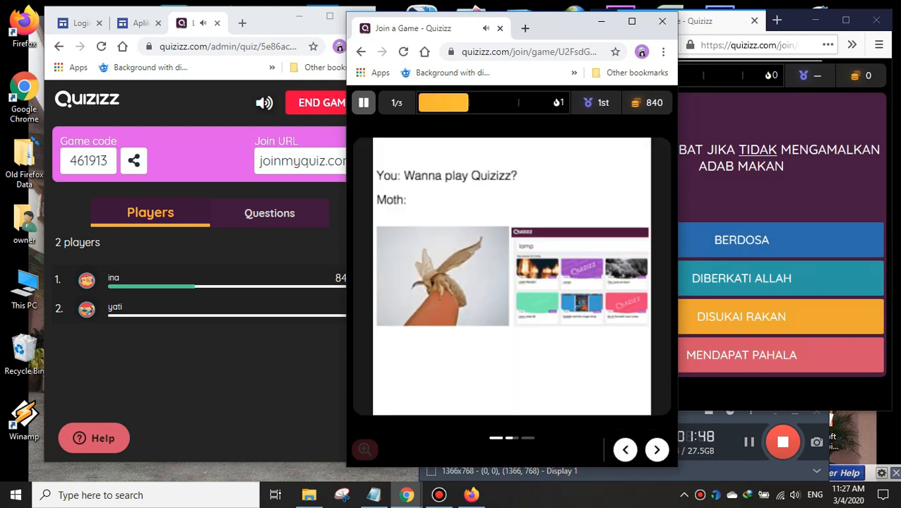
left_click(742, 279)
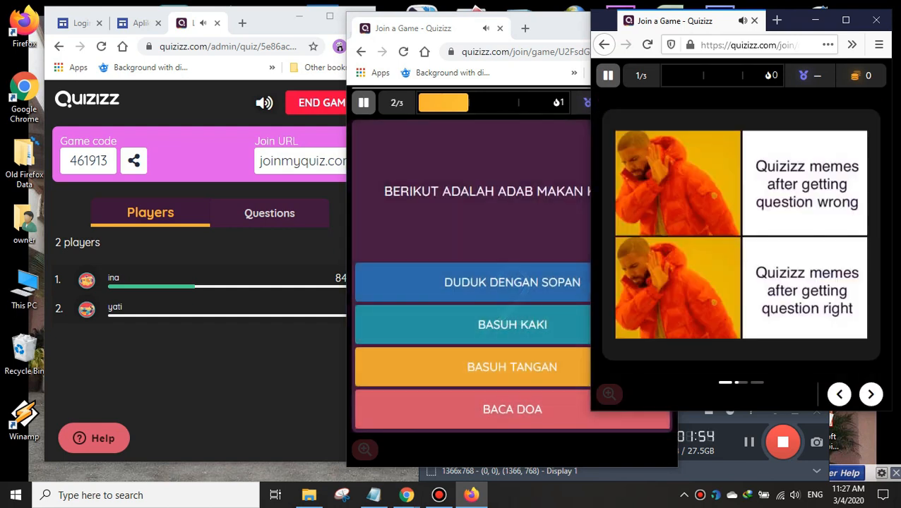
- Answer the second question with BASUH KAKI as the first player and DIBERKATI ALLAH as the second player
left_click(512, 325)
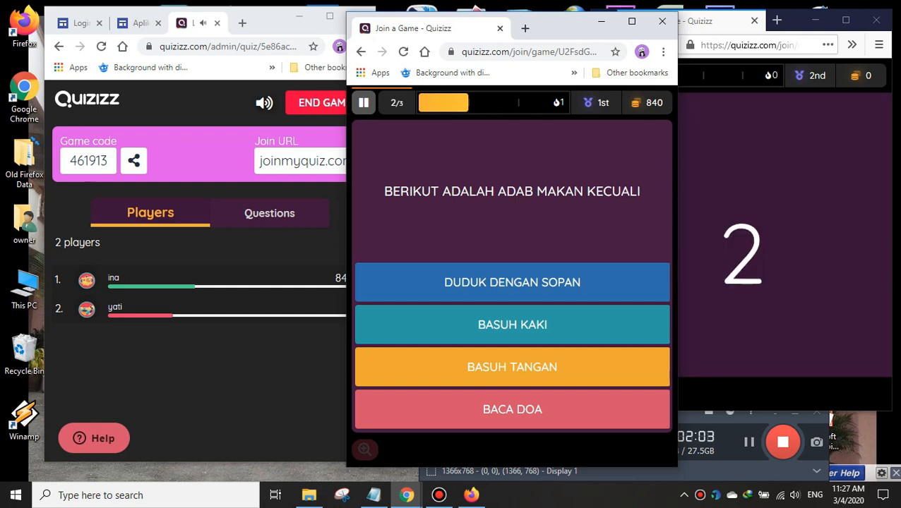
left_click(512, 325)
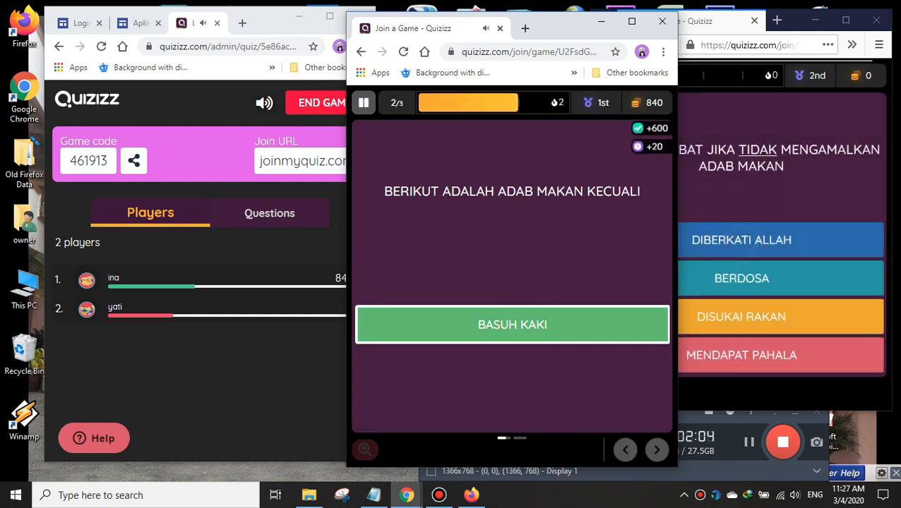
left_click(742, 240)
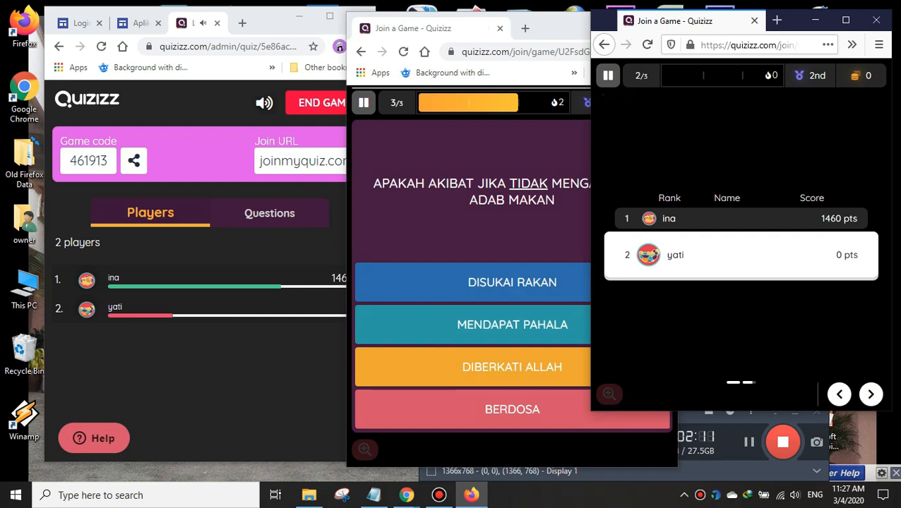
- Answer the third question with BASUH KAKI as the second player and BERDOSA as the first player
left_click(553, 29)
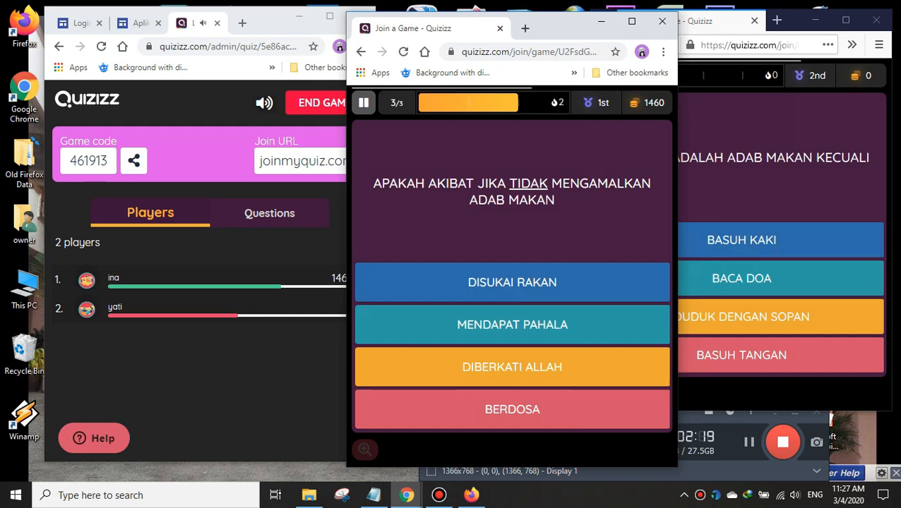
left_click(796, 21)
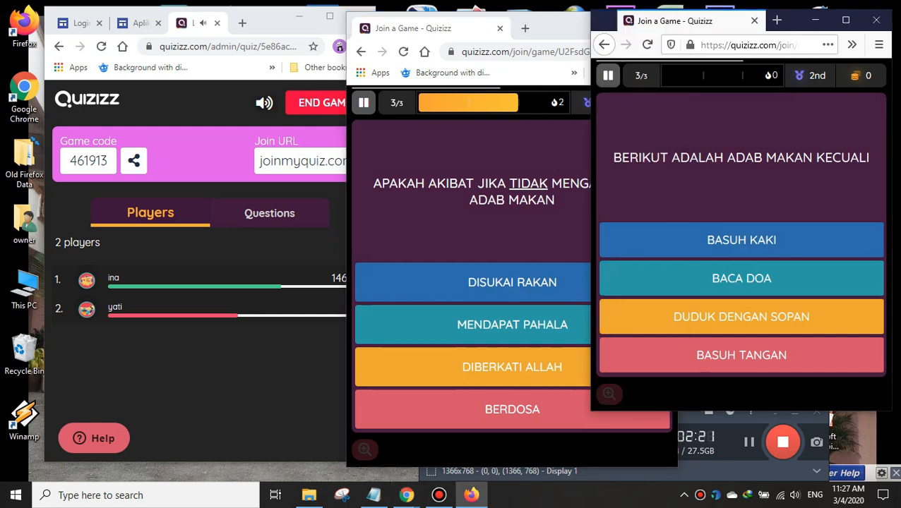
left_click(557, 28)
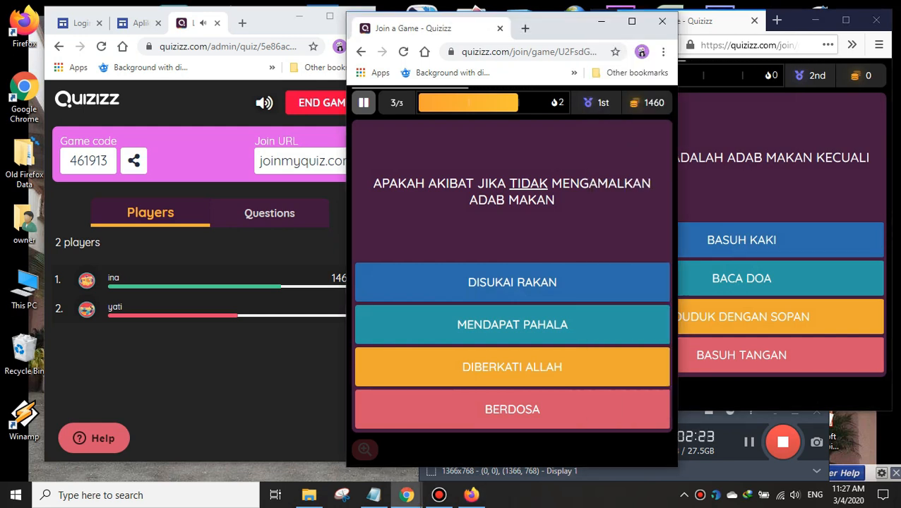
left_click(796, 21)
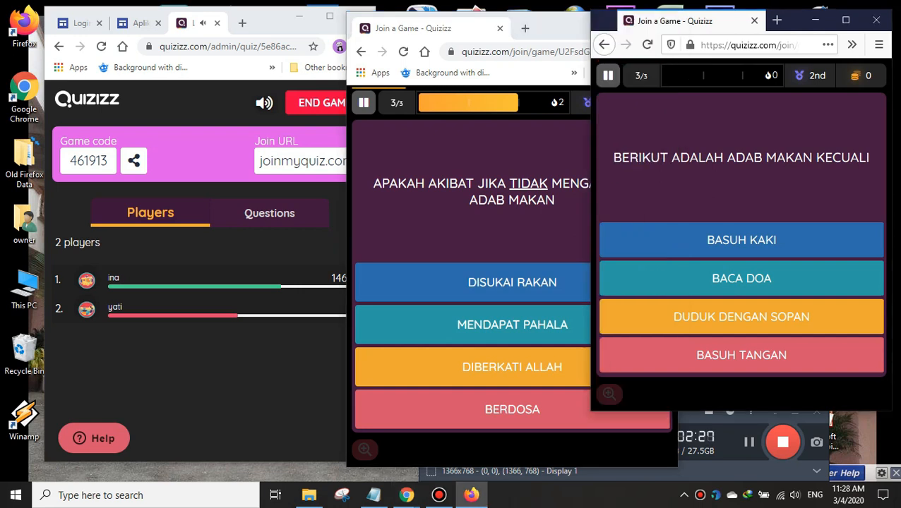
left_click(741, 240)
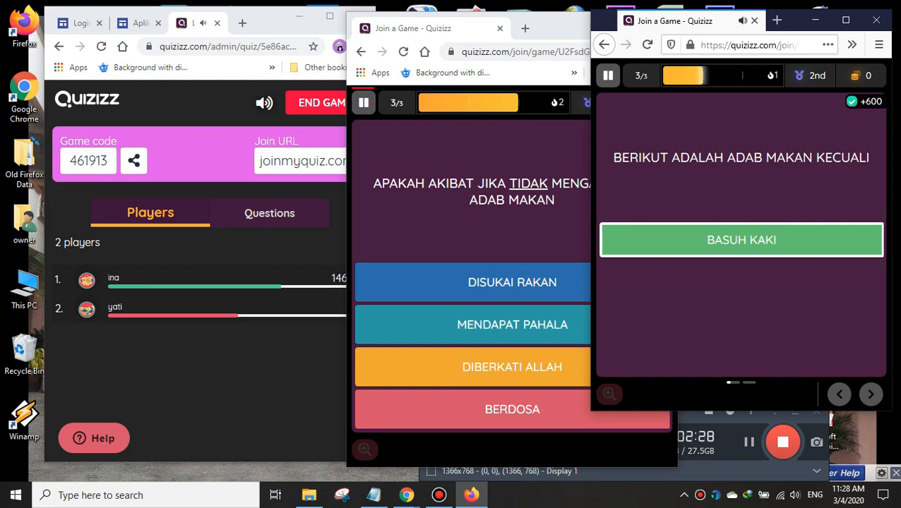
left_click(558, 28)
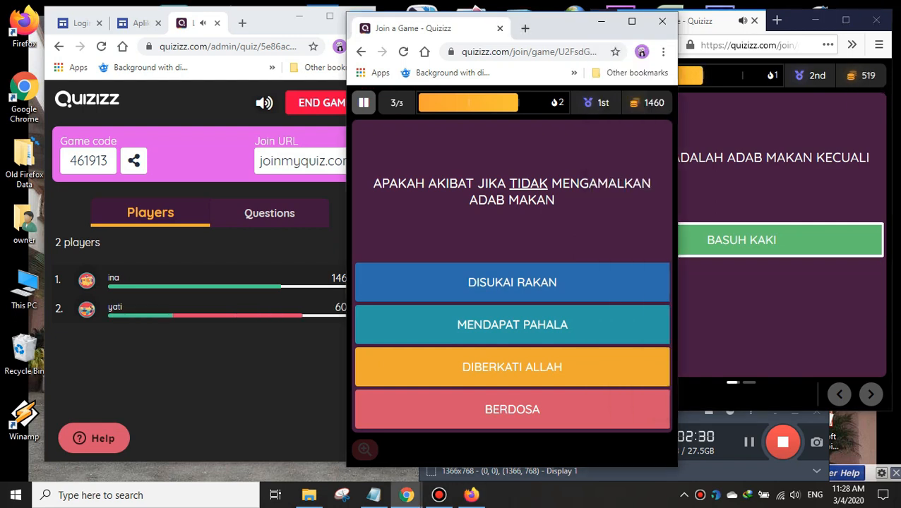
left_click(512, 410)
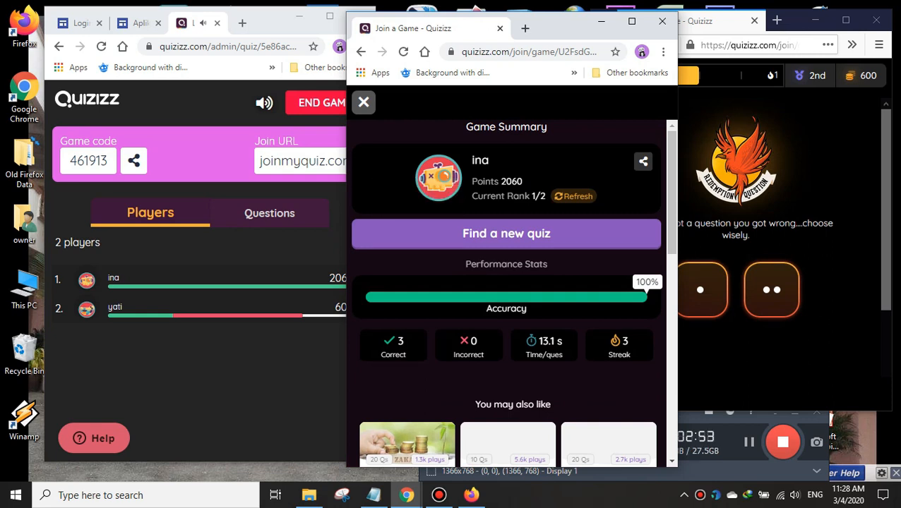
- Cancel ending the game from the host window, finish the second player's game without a redemption question, and dismiss the quiz-creation popup
left_click(321, 103)
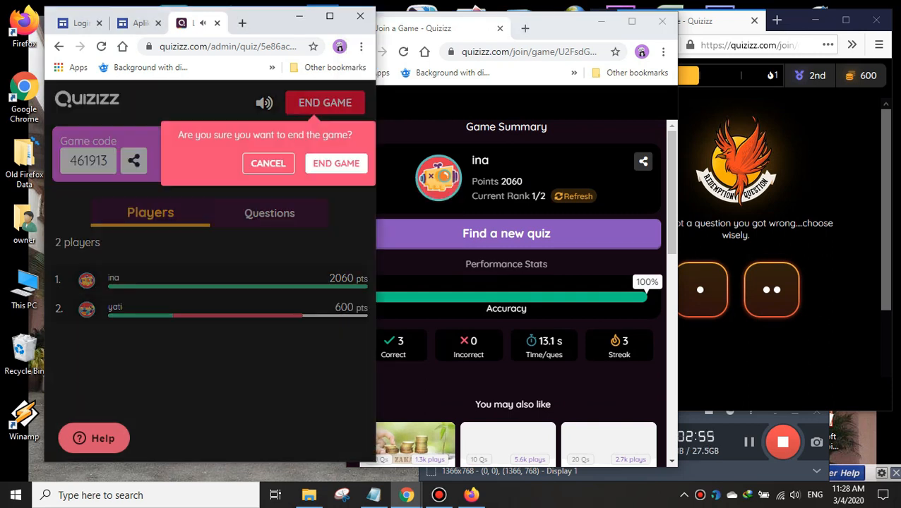
left_click(268, 163)
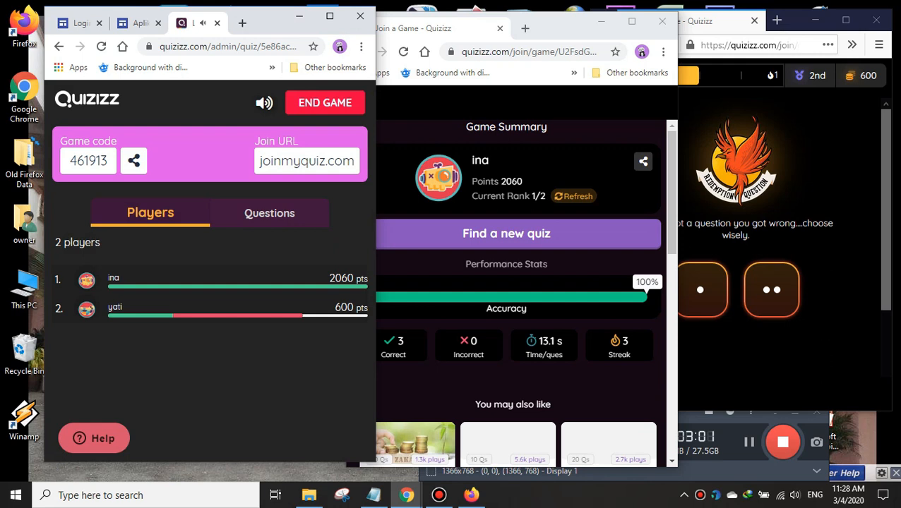
left_click(713, 237)
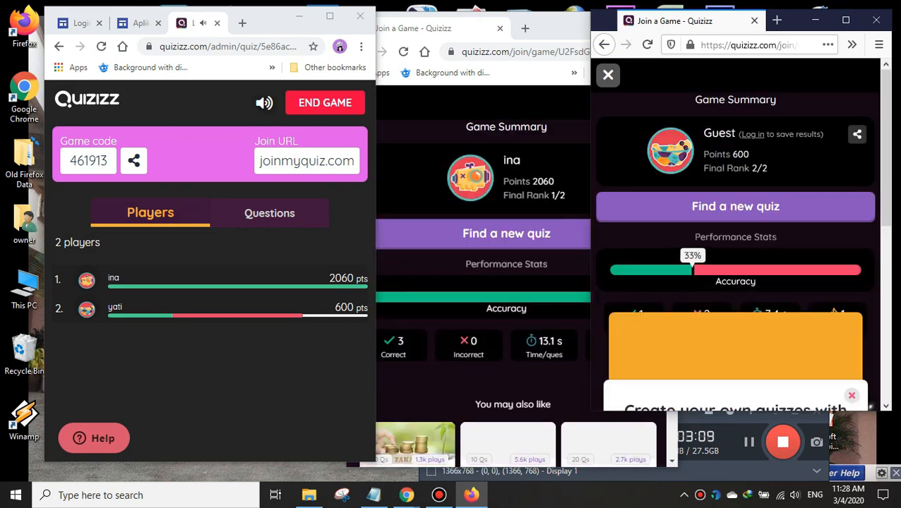
left_click(851, 163)
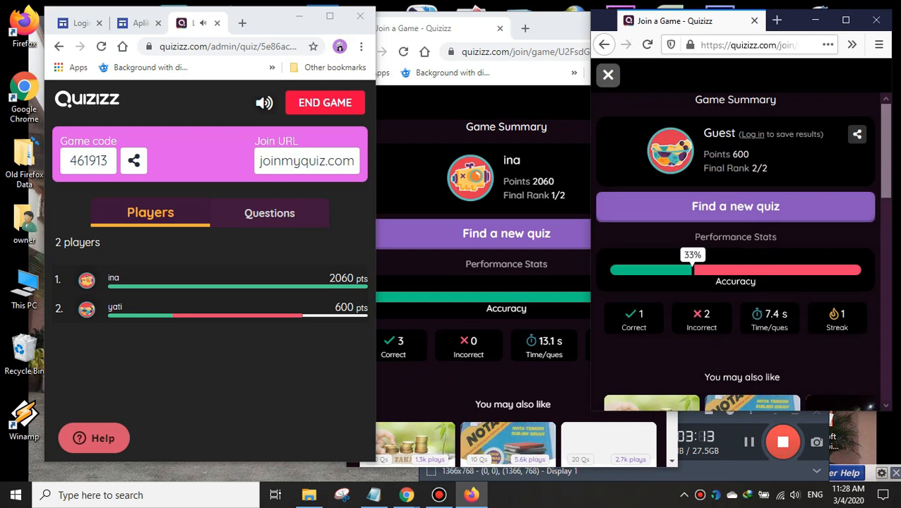
- End the live game from the host window and close both players' game windows
left_click(325, 103)
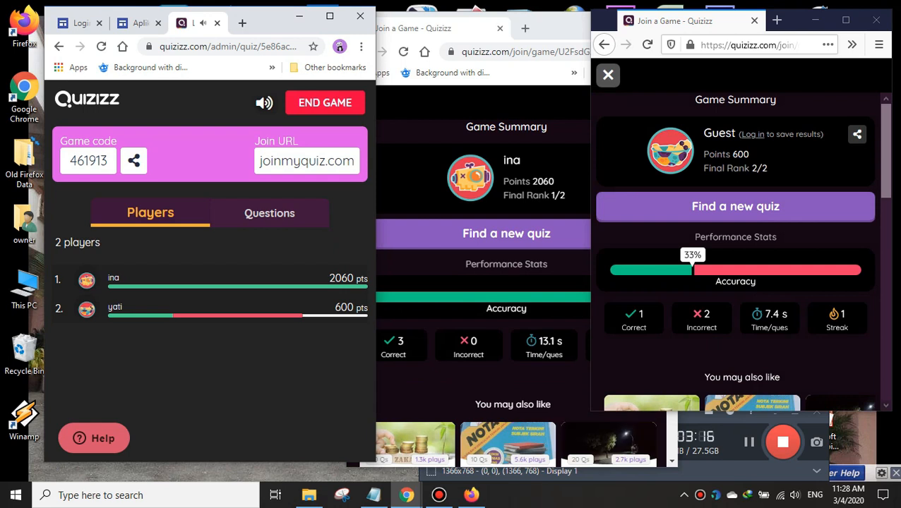
left_click(554, 29)
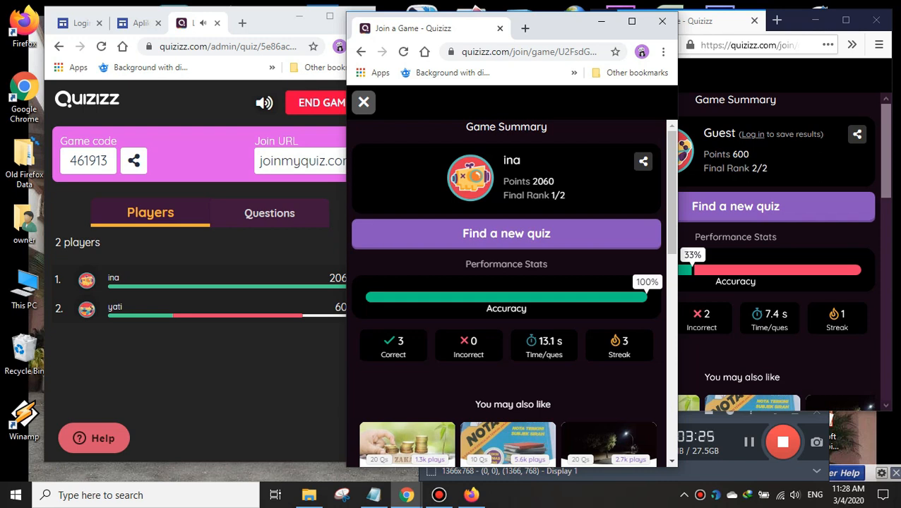
left_click(796, 20)
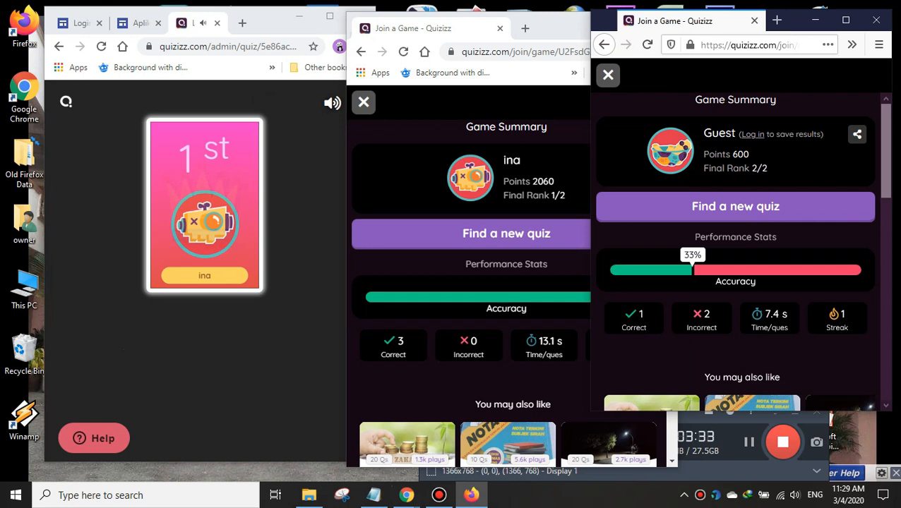
left_click(557, 28)
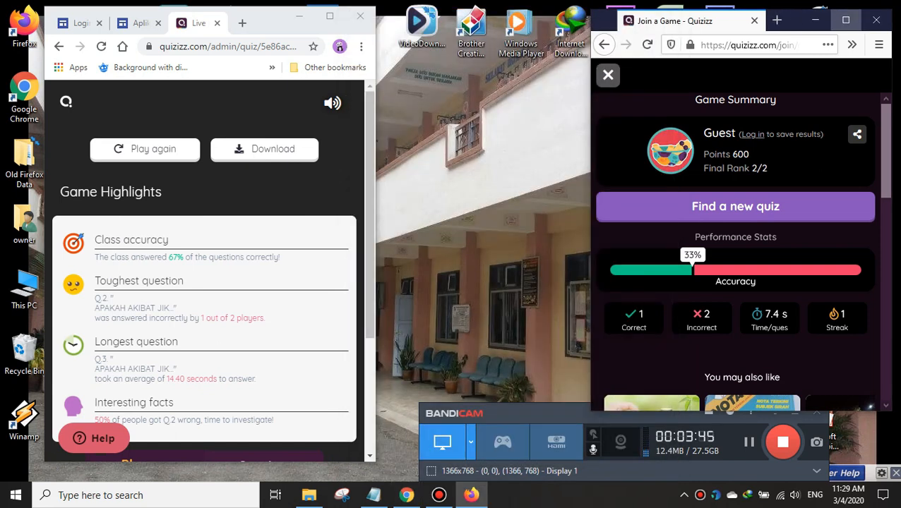
left_click(876, 20)
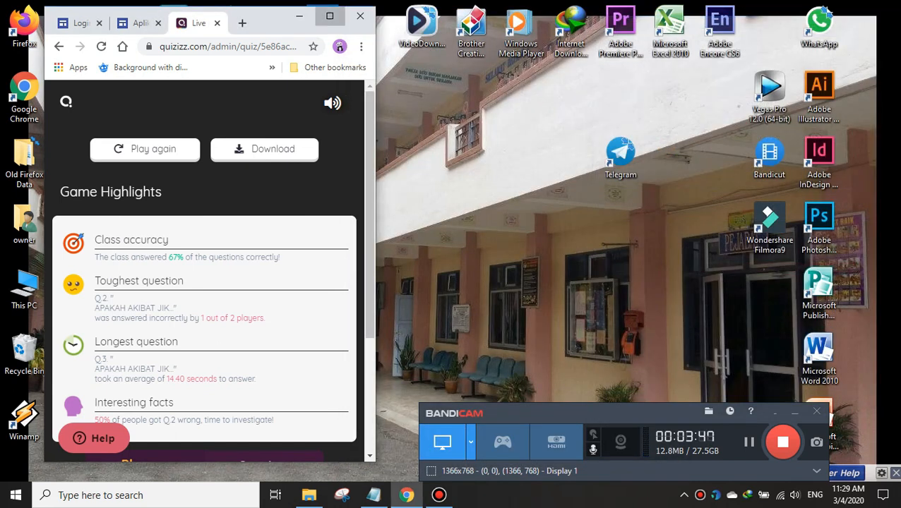
- Maximize the host's live dashboard and review its Overview, Questions and Standards results
left_click(329, 15)
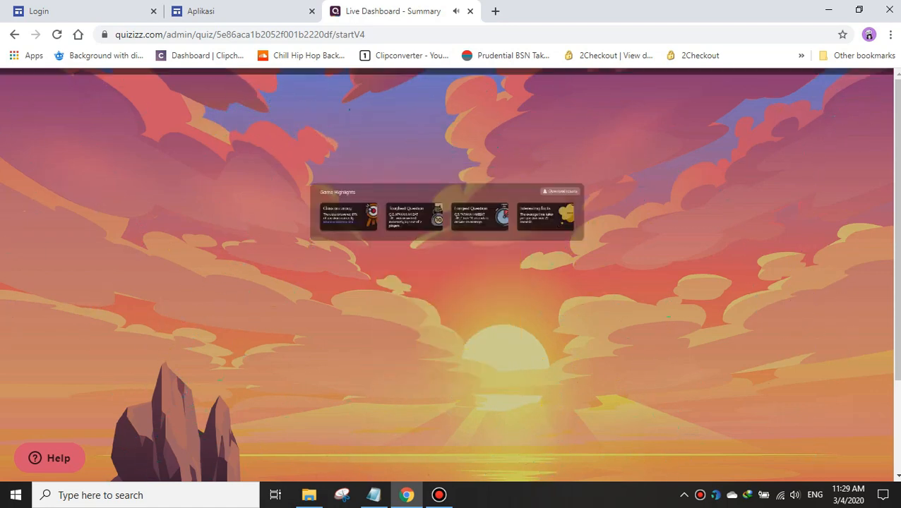
scroll(394, 417, "down", 1)
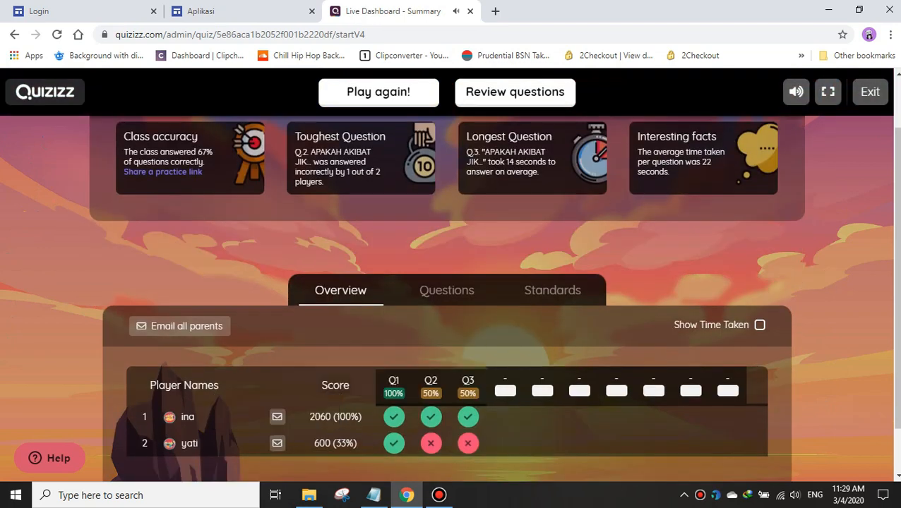
mouse_move(467, 417)
mouse_move(394, 444)
left_click(447, 291)
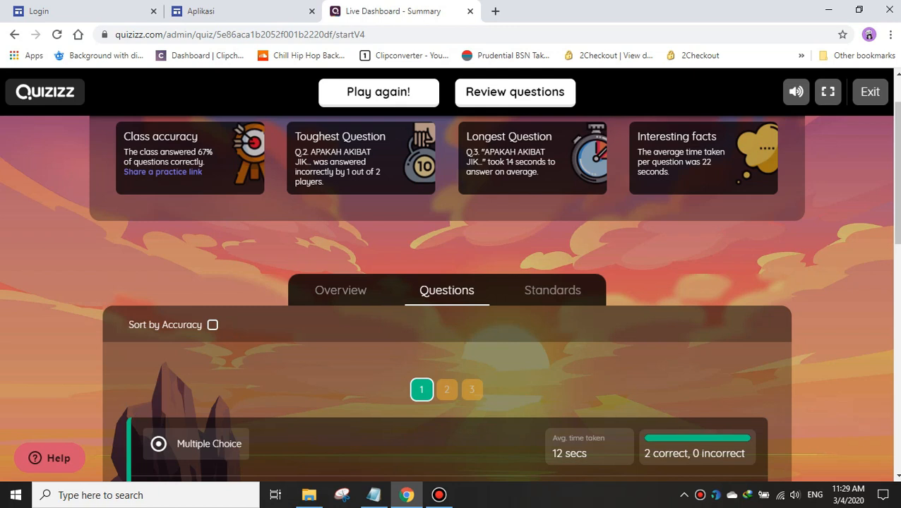
left_click(552, 291)
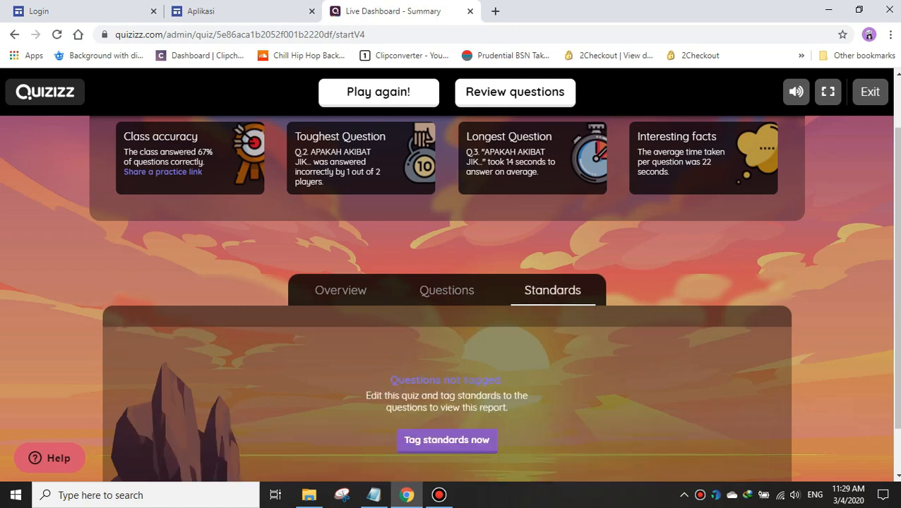
scroll(451, 282, "up", 1)
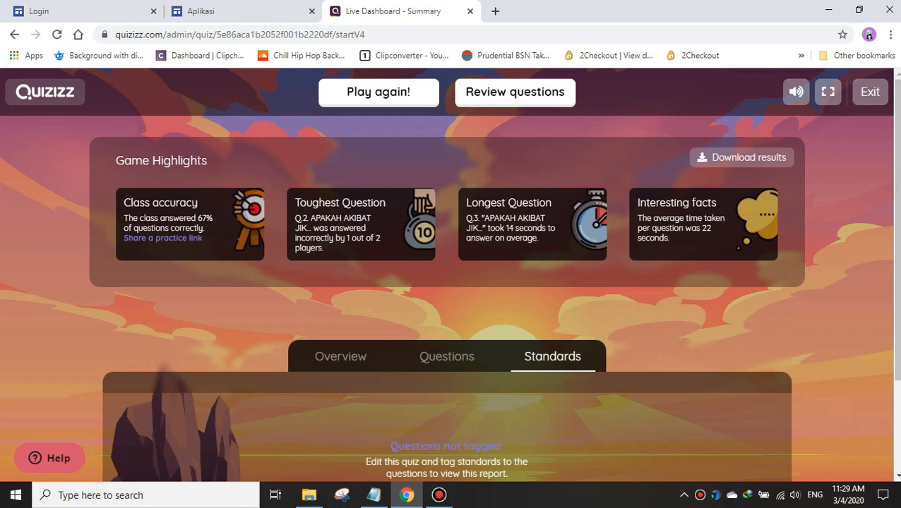
- Download the game results and open the downloaded spreadsheet in Excel
left_click(741, 157)
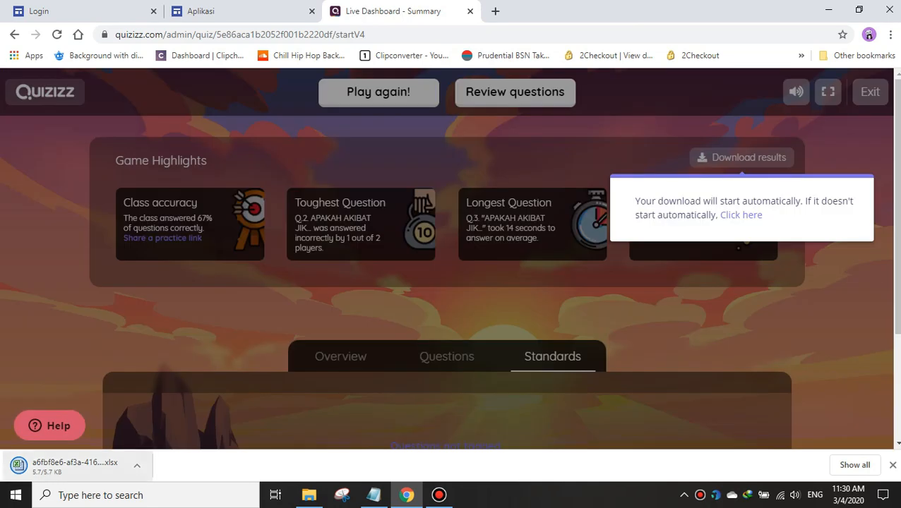
left_click(74, 466)
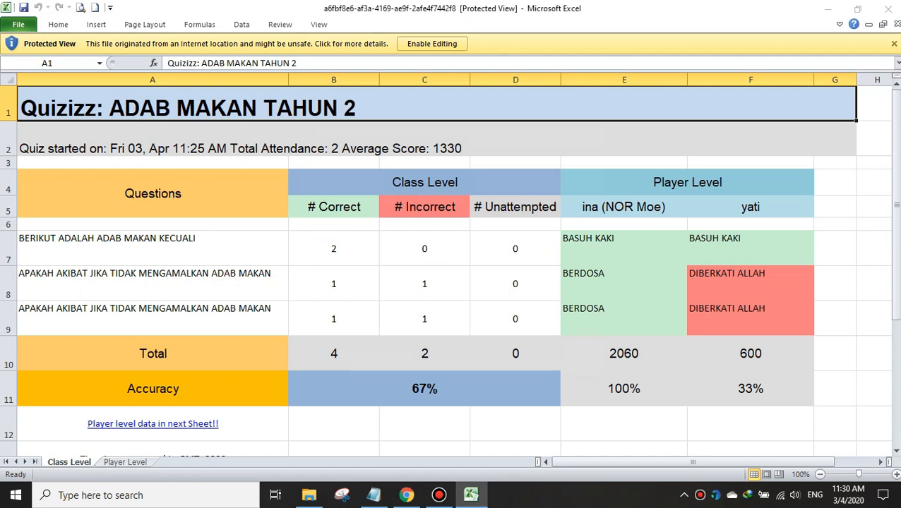
left_click(586, 372)
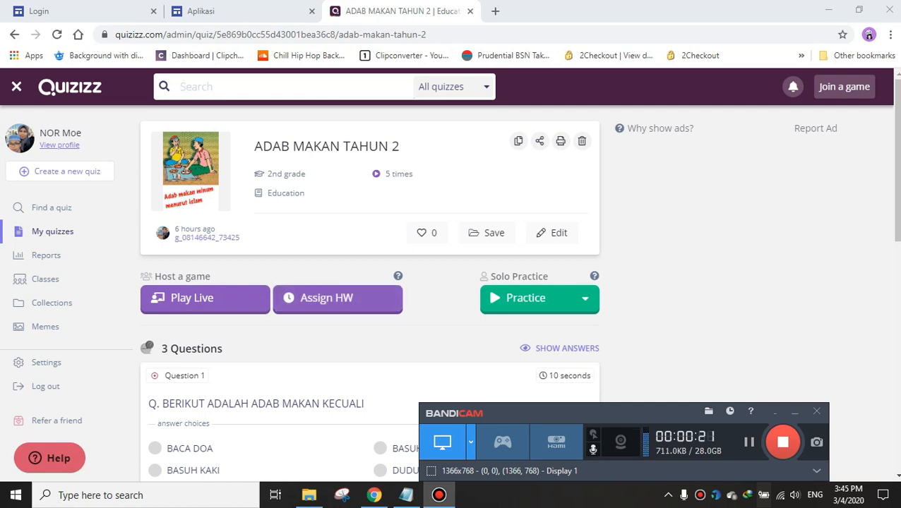
- Open the homework assignment setup for the ADAB MAKAN TAHUN 2 quiz and set the completion date to Apr 4th
key("ctrl")
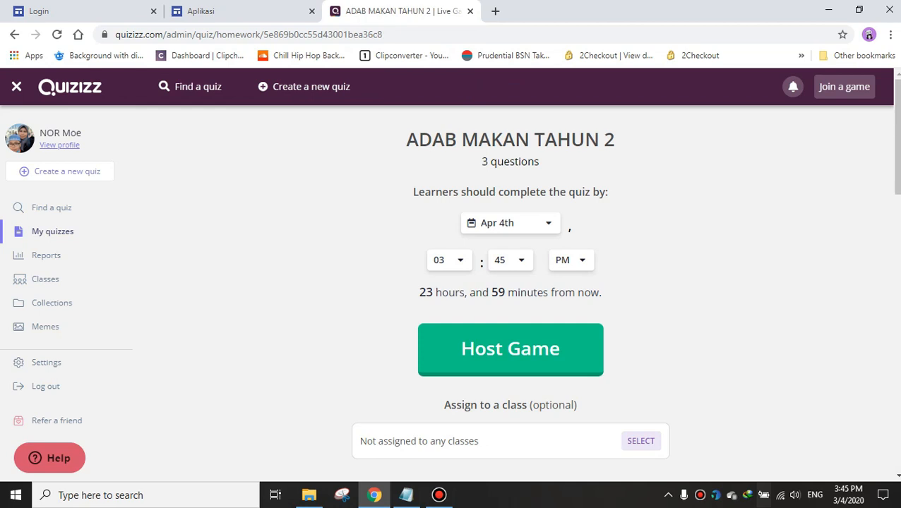
left_click(537, 223)
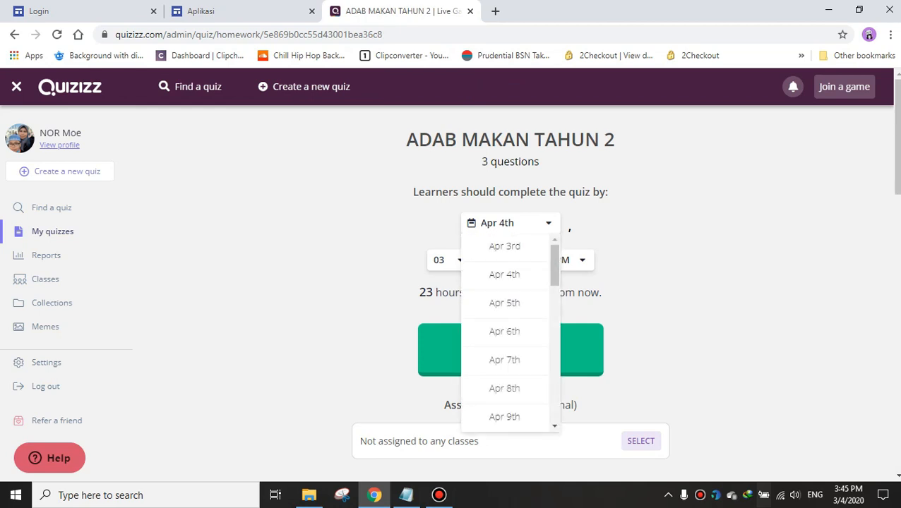
left_click(504, 275)
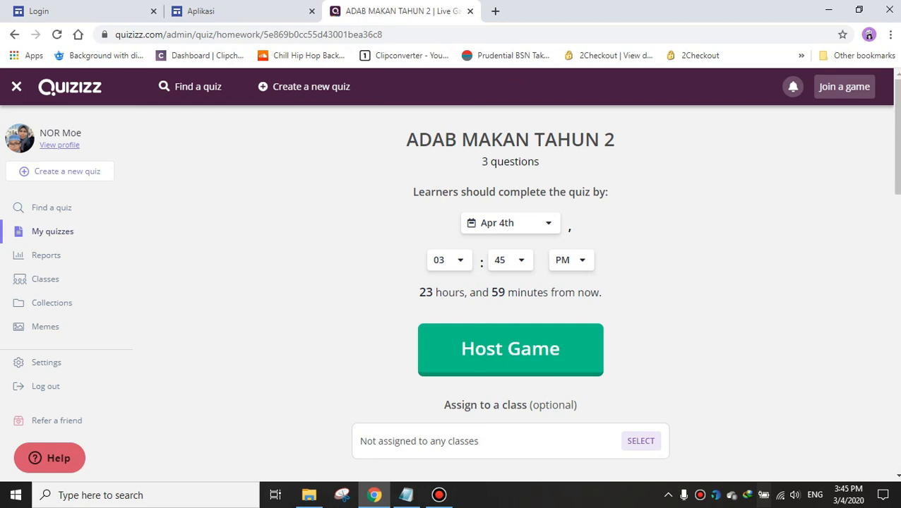
- Review the homework's advanced settings and turn on the Timer in the gameplay settings
scroll(510, 283, "down", 1)
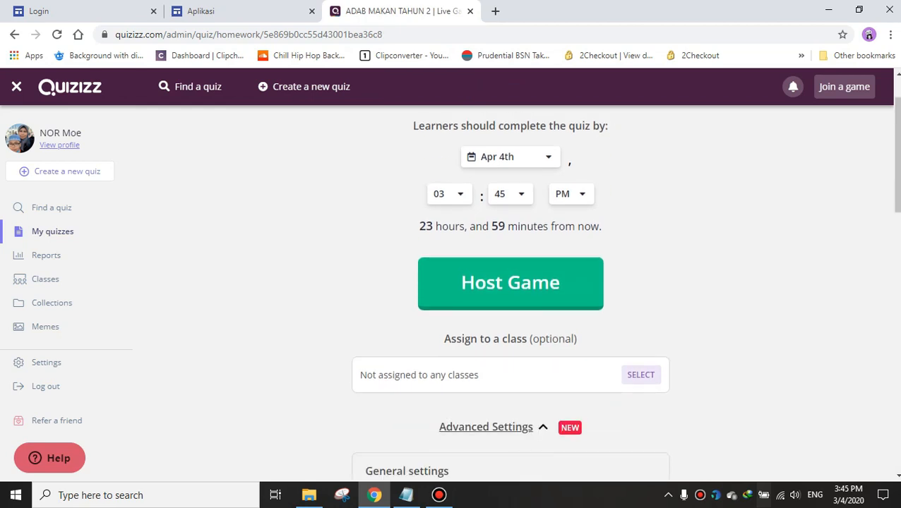
scroll(510, 282, "down", 1)
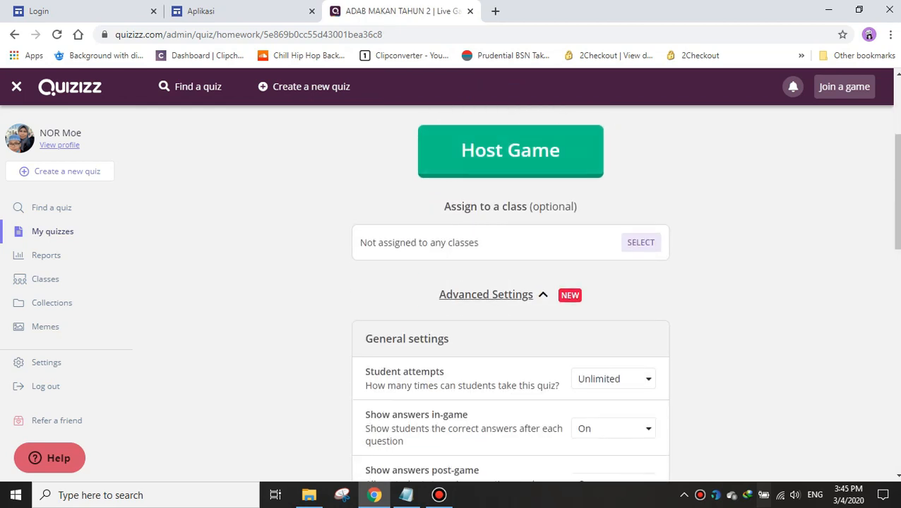
scroll(510, 297, "down", 2)
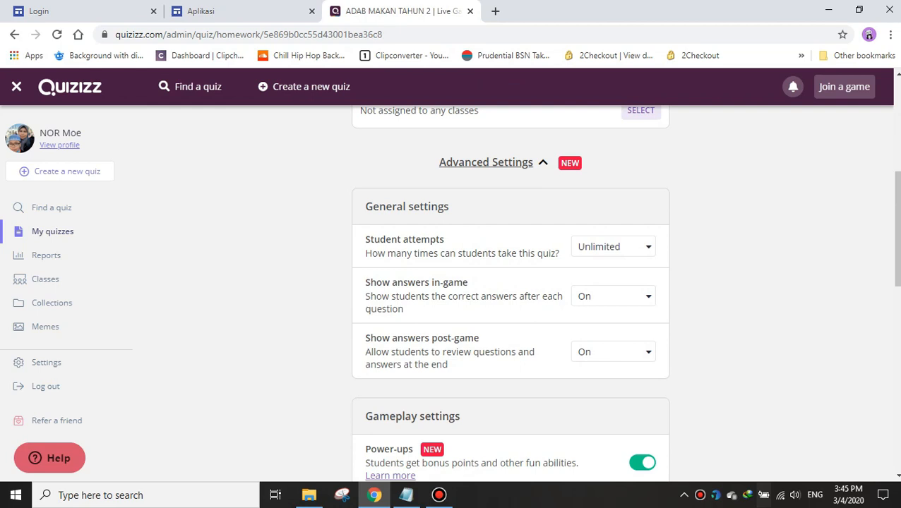
scroll(624, 294, "down", 1)
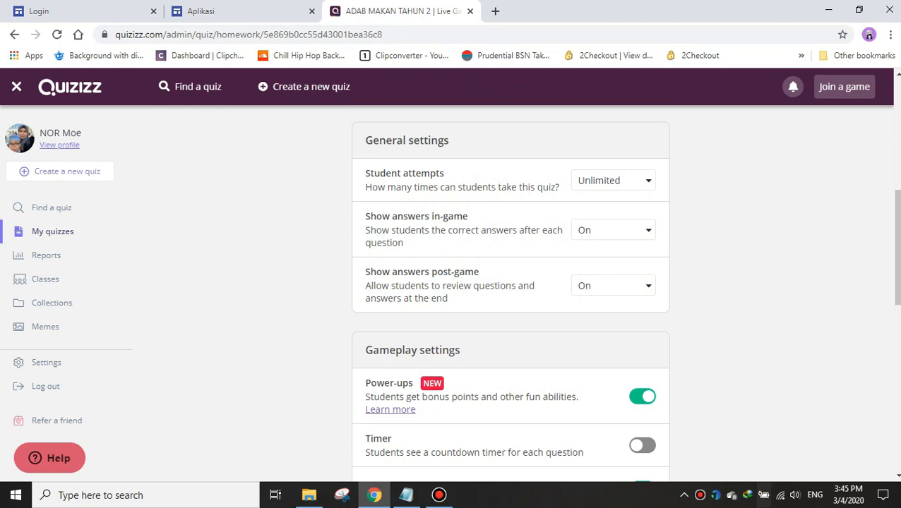
scroll(510, 296, "down", 1)
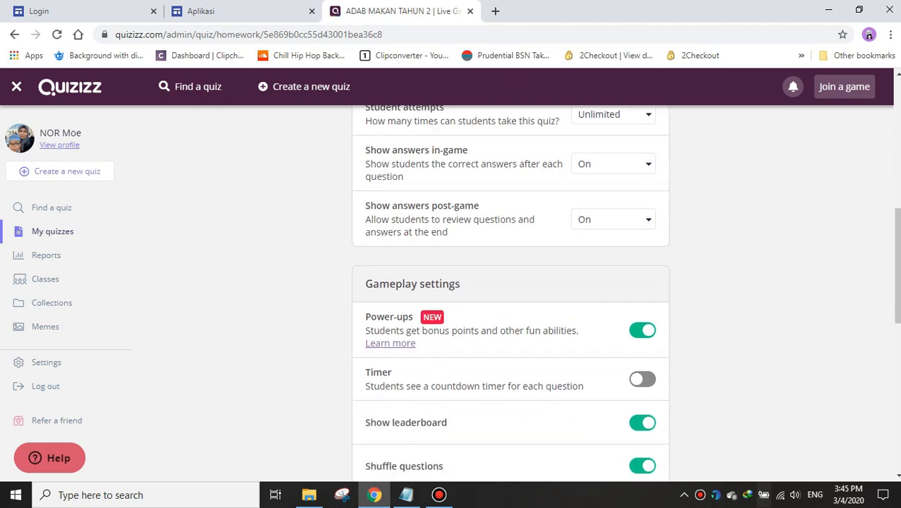
scroll(509, 296, "down", 1)
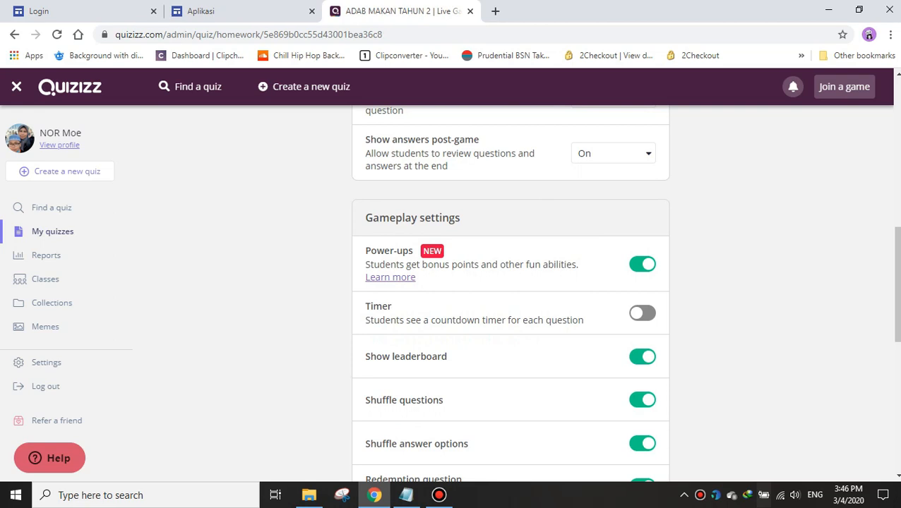
scroll(510, 297, "down", 1)
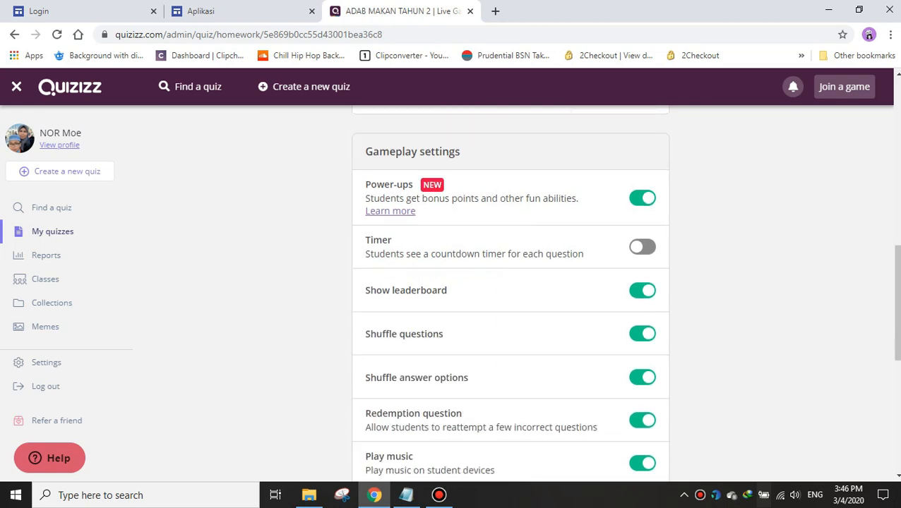
left_click(642, 247)
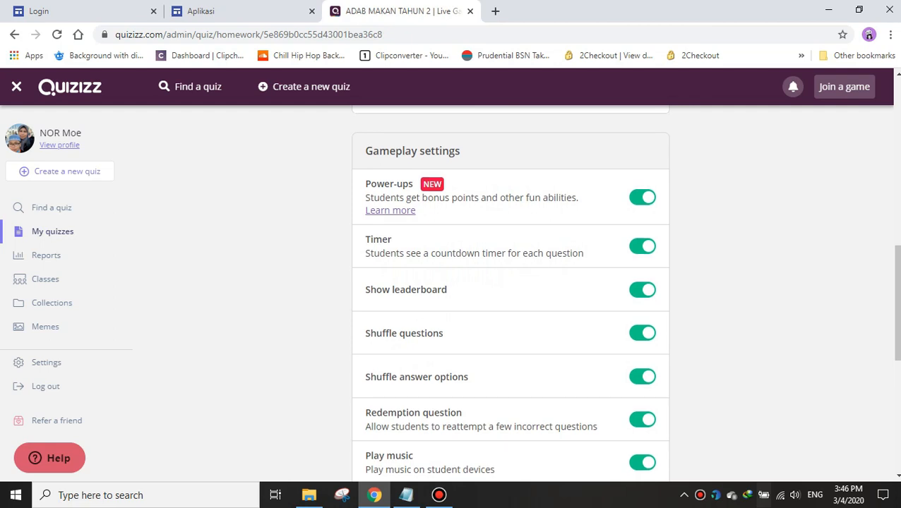
- Examine the homework's remaining gameplay settings, from leaderboard and shuffling to music and meme sets, and return to the completion deadline
scroll(509, 290, "down", 1)
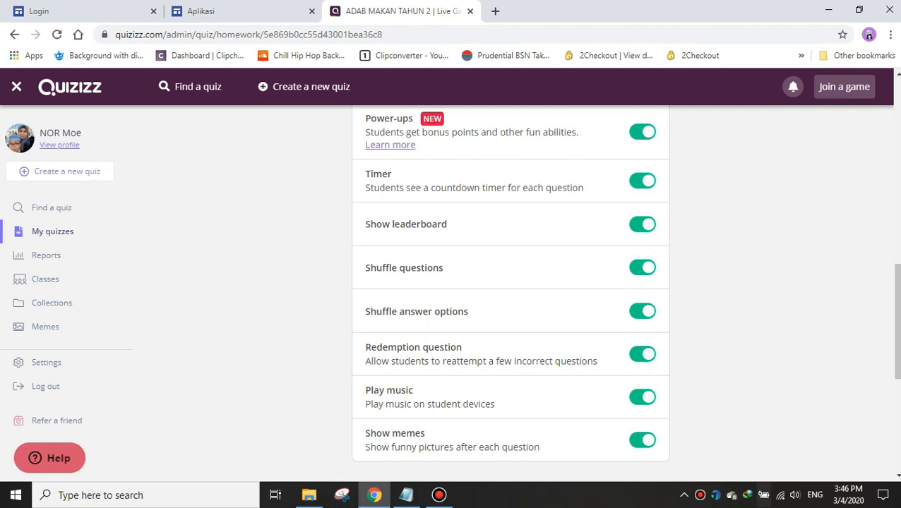
scroll(509, 293, "down", 1)
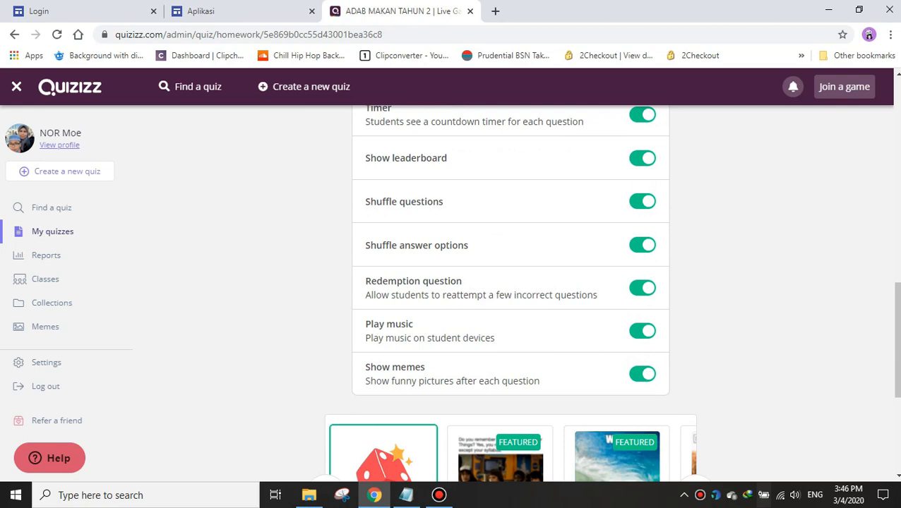
scroll(510, 282, "down", 3)
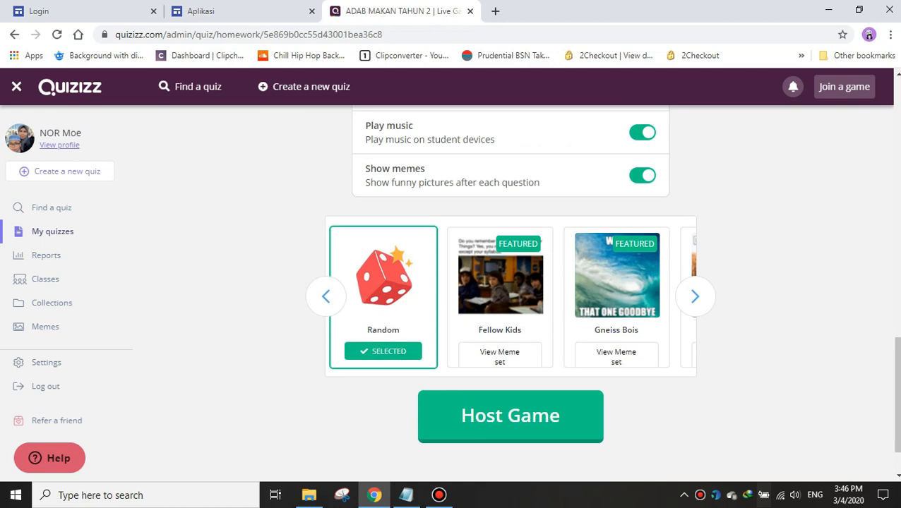
scroll(510, 282, "up", 2)
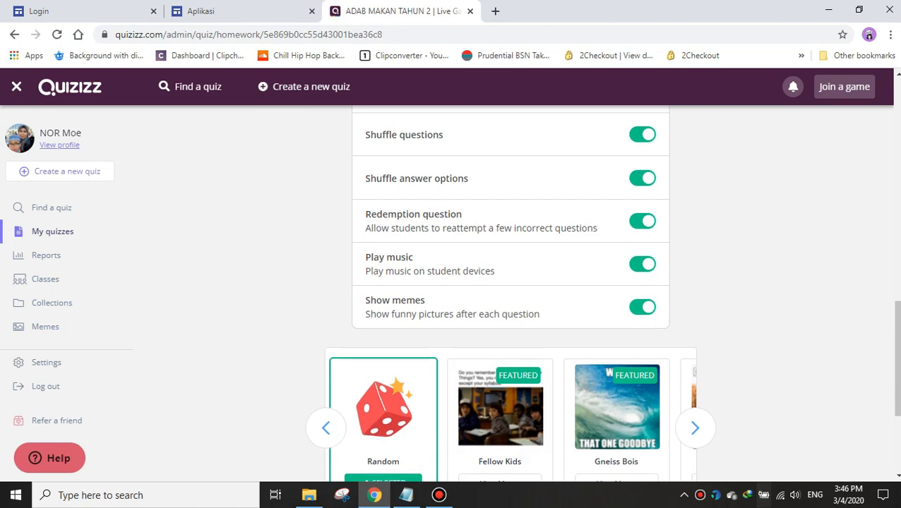
scroll(509, 282, "down", 1)
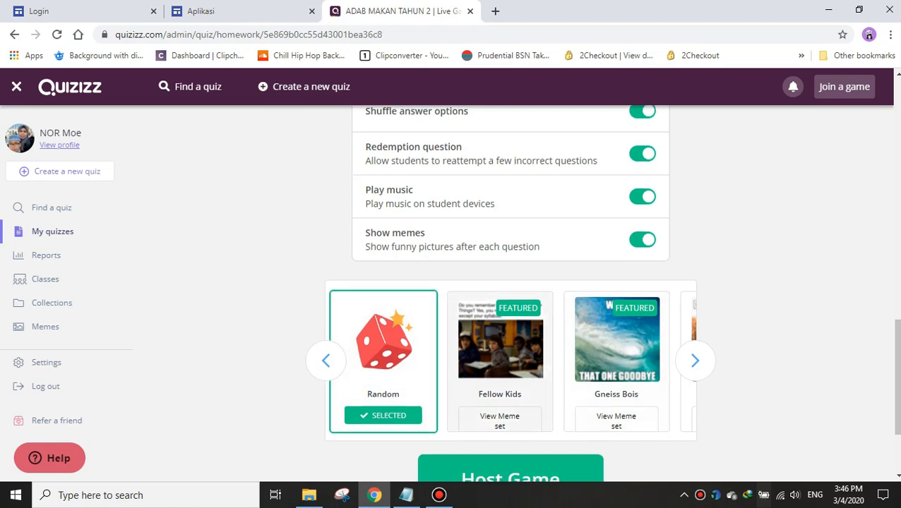
scroll(509, 282, "down", 2)
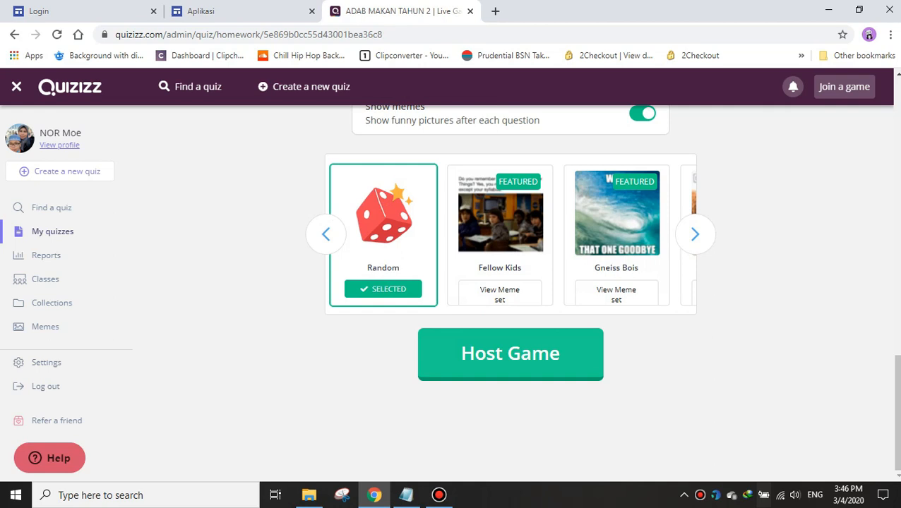
scroll(510, 283, "up", 8)
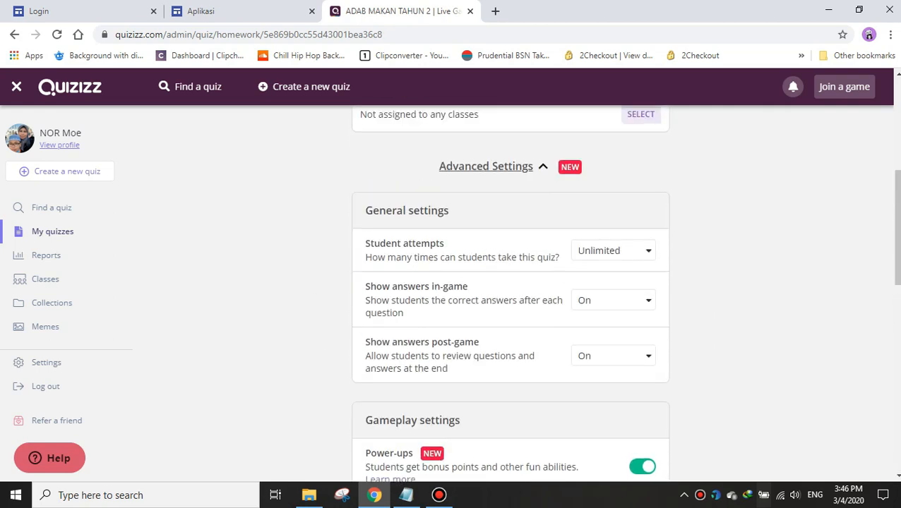
scroll(510, 282, "up", 5)
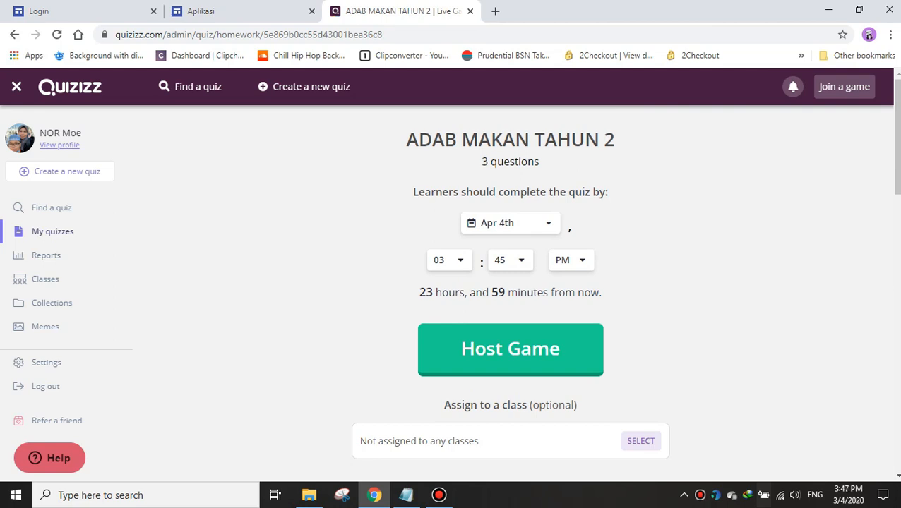
- Host the homework game and assign it through Google Classroom to the MARI MENGAJI - TARANUM class
left_click(510, 349)
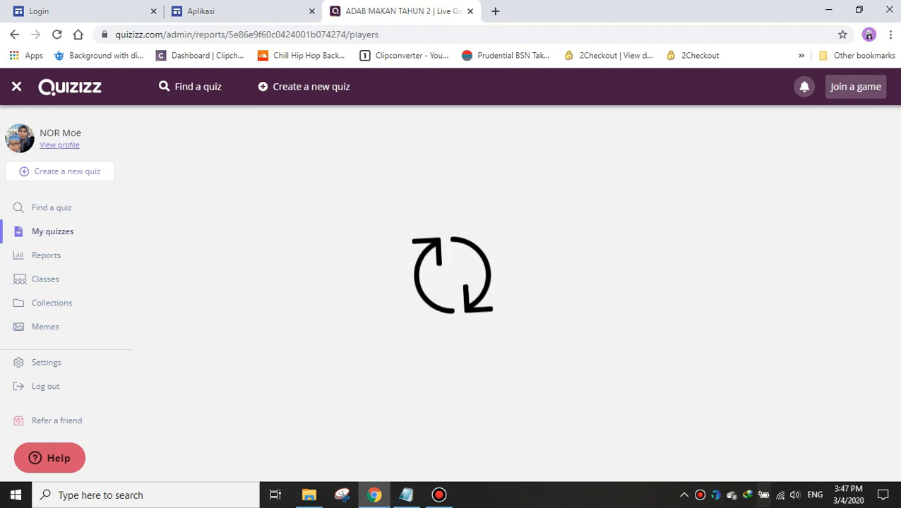
left_click(438, 495)
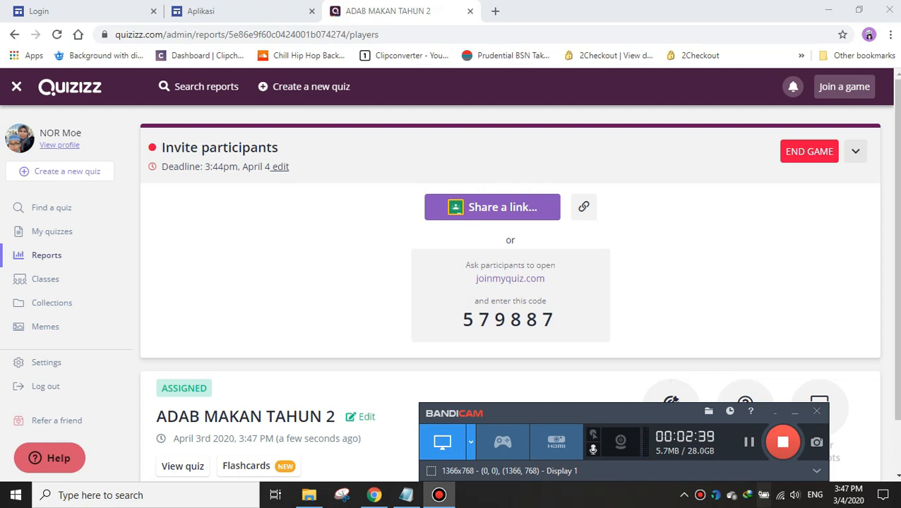
left_click(493, 207)
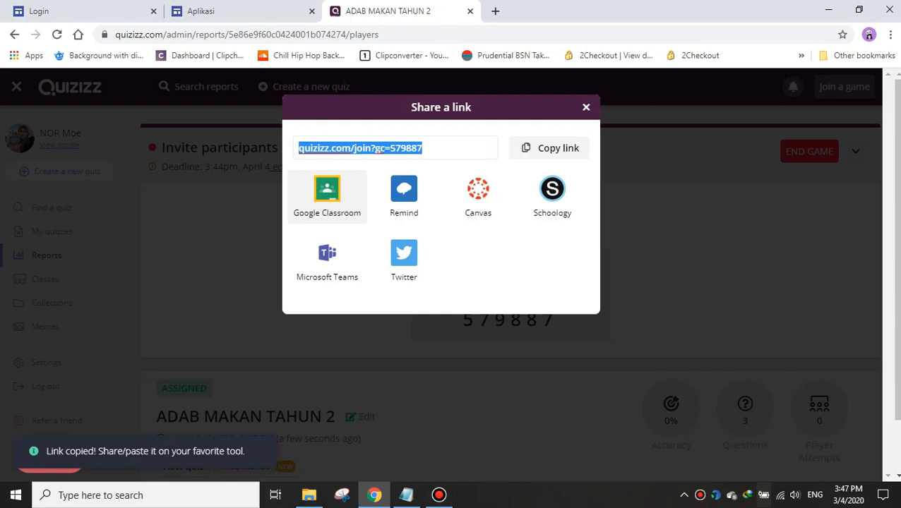
left_click(327, 195)
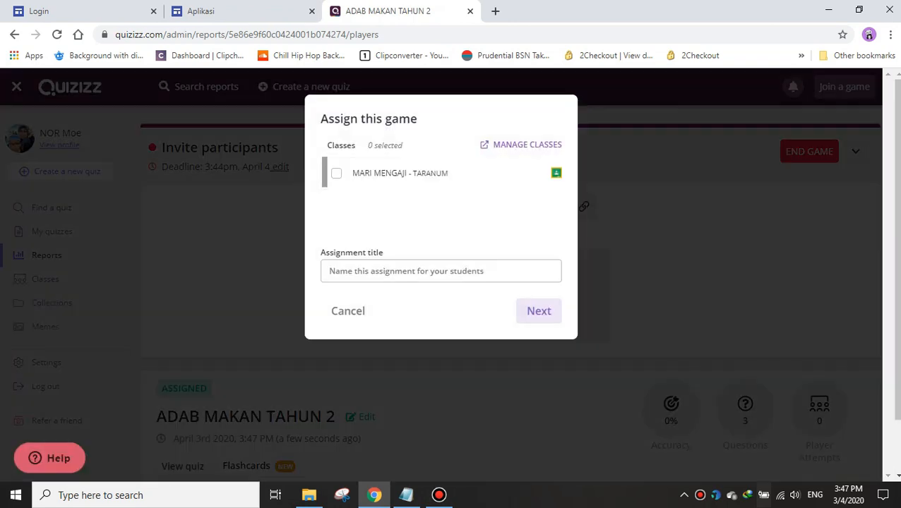
left_click(336, 174)
left_click(539, 333)
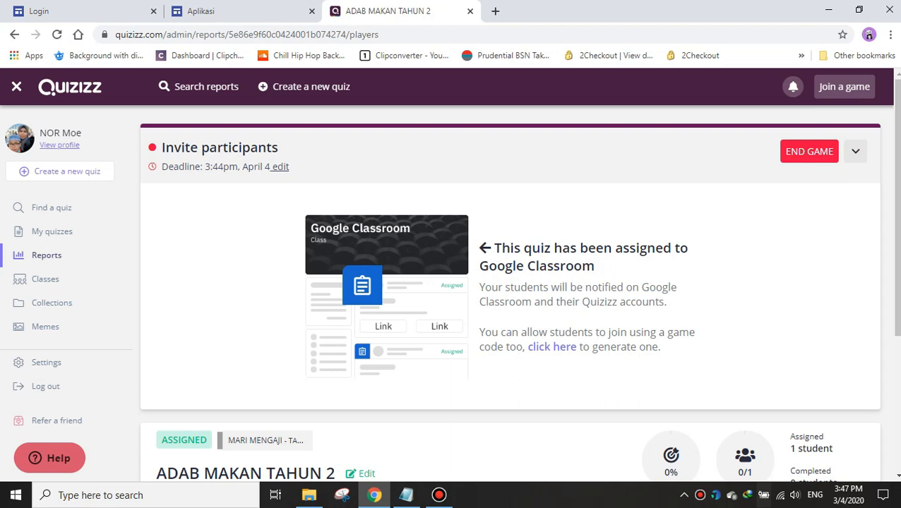
- Bring up the end-game confirmation, decline it, and return to the ADAB MAKAN TAHUN 2 quiz details page
left_click(809, 152)
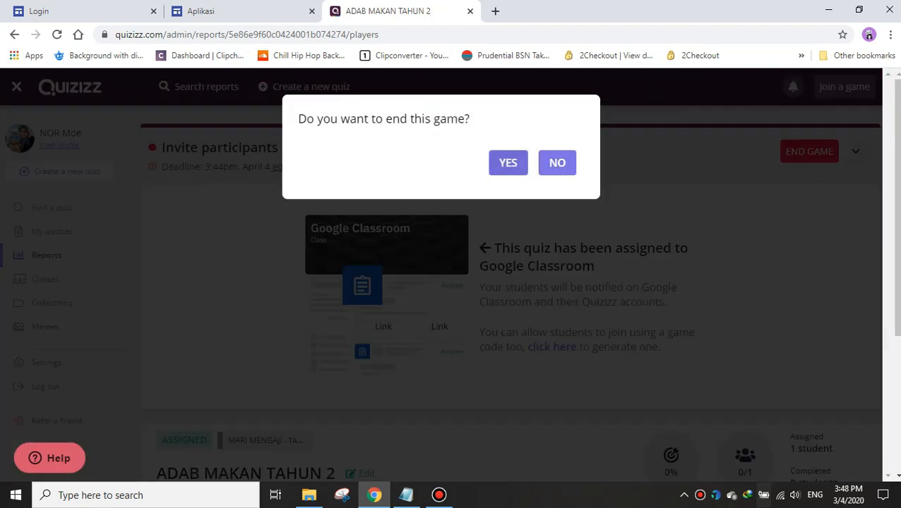
left_click(558, 163)
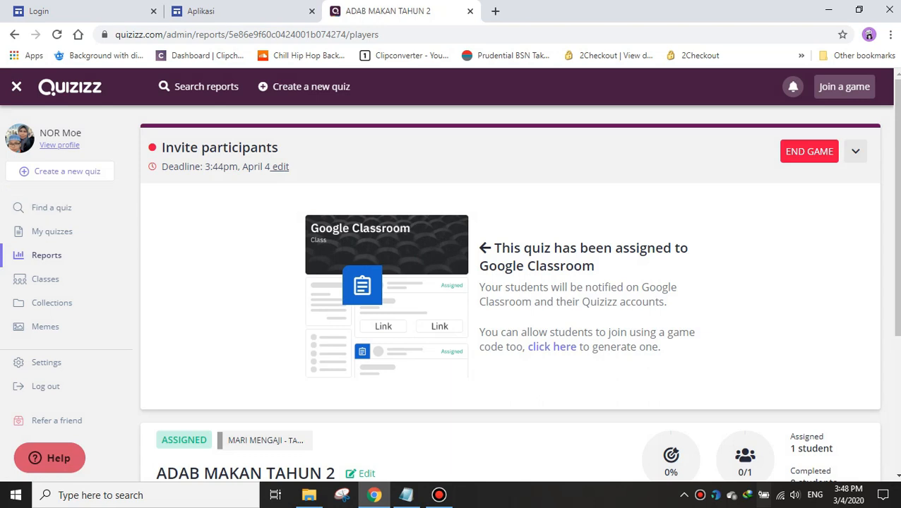
left_click(14, 34)
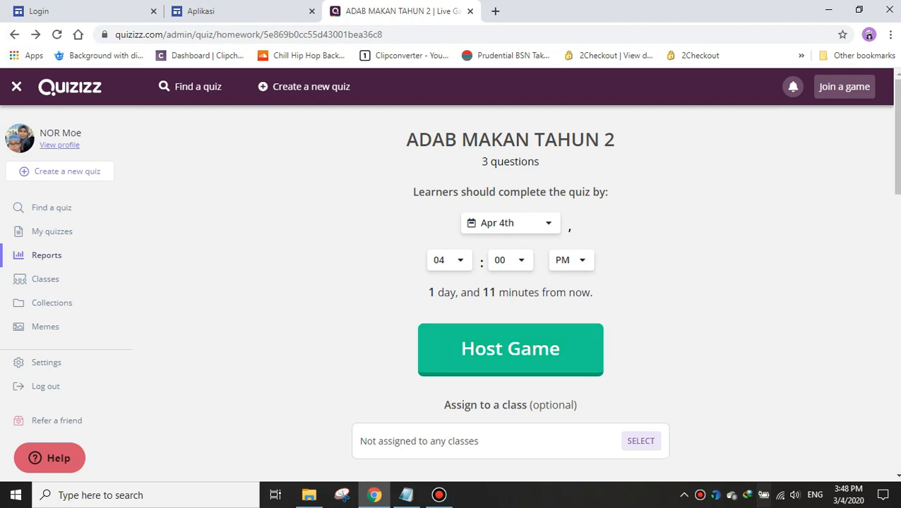
left_click(14, 34)
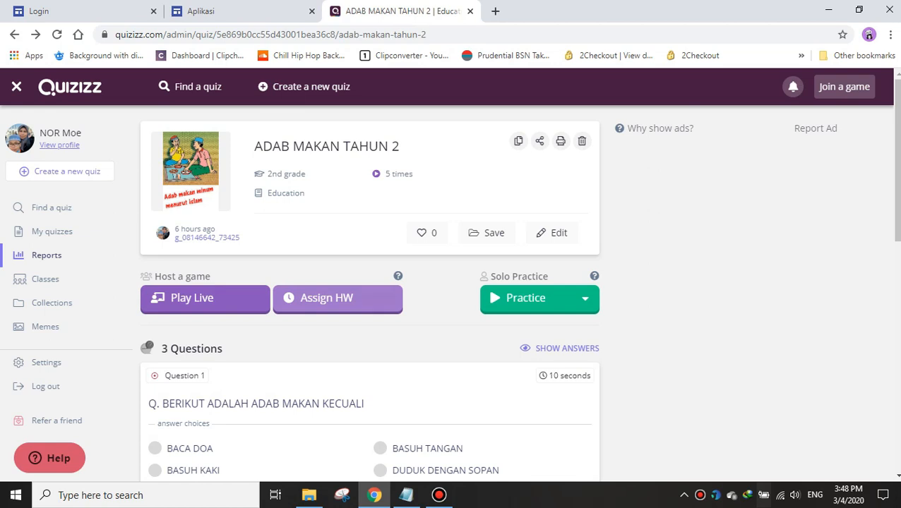
- Open the quiz in solo practice mode and copy its shareable student link
left_click(584, 298)
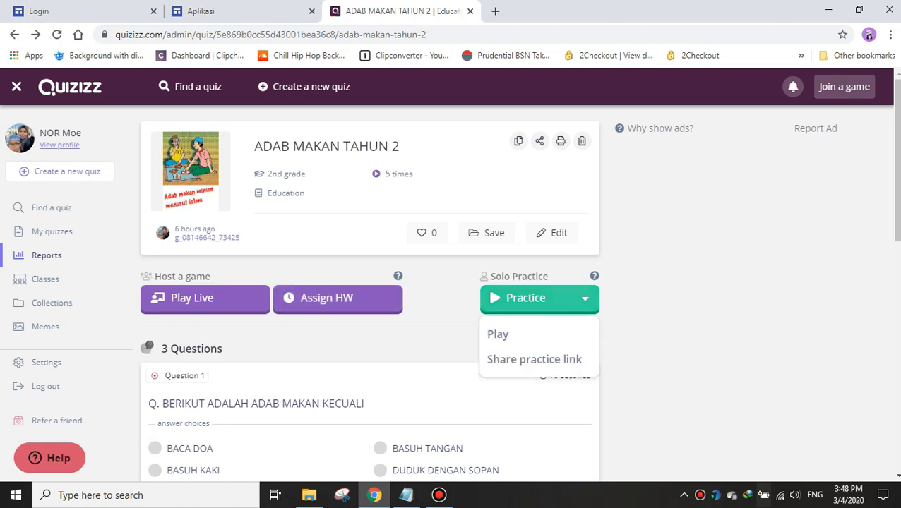
left_click(496, 333)
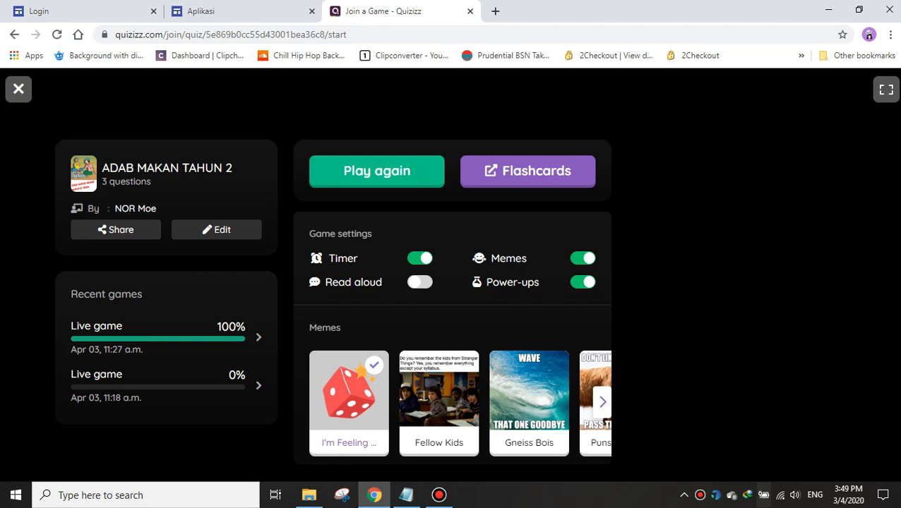
left_click(116, 229)
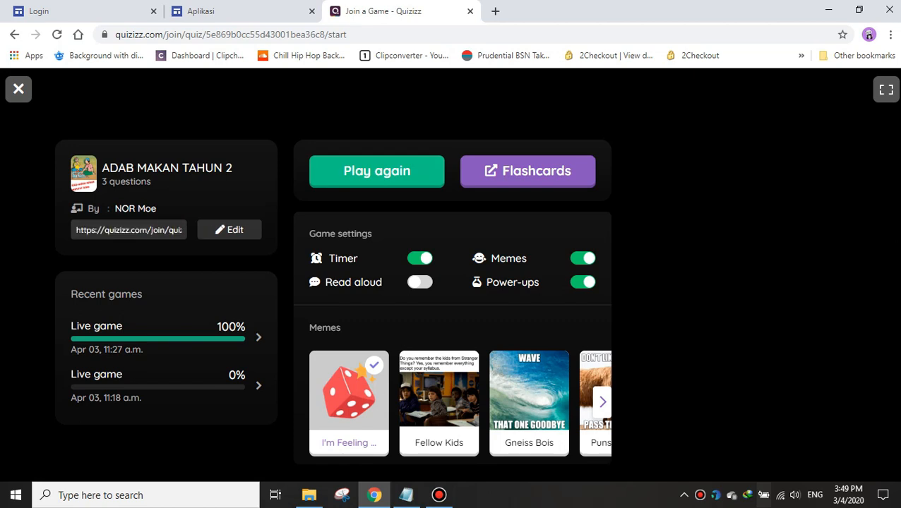
right_click(111, 228)
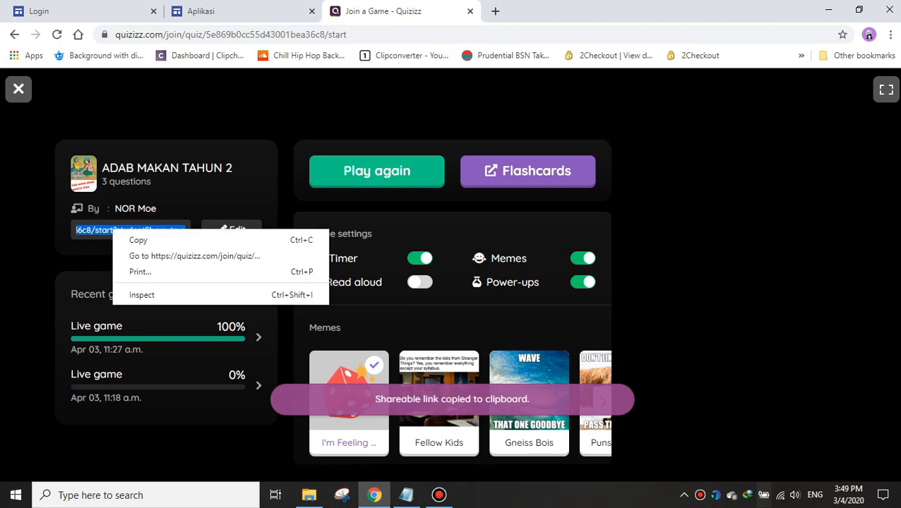
left_click(138, 239)
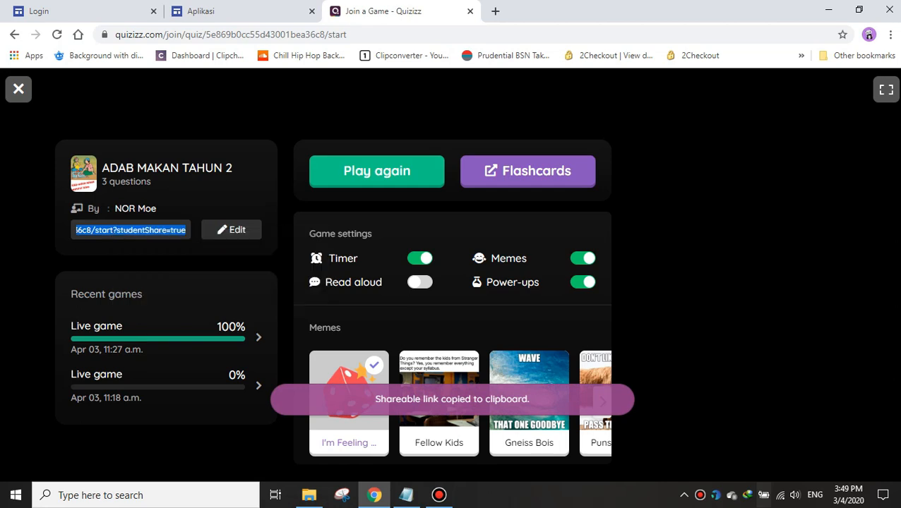
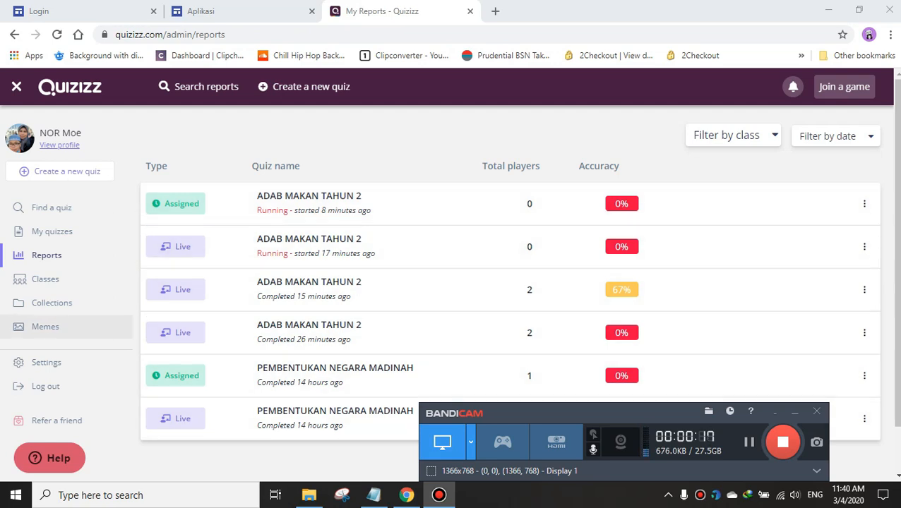
- Open the Memes page and view the option for creating a custom meme set
left_click(45, 326)
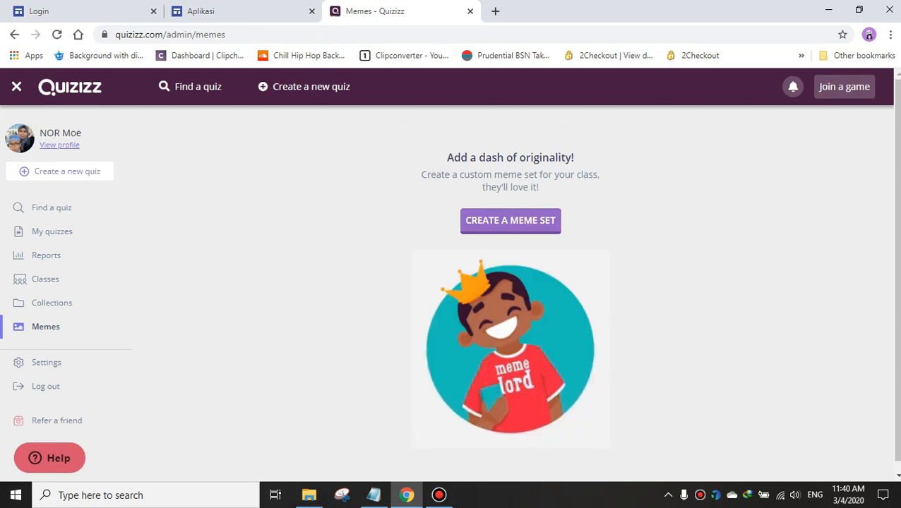
scroll(510, 282, "down", 1)
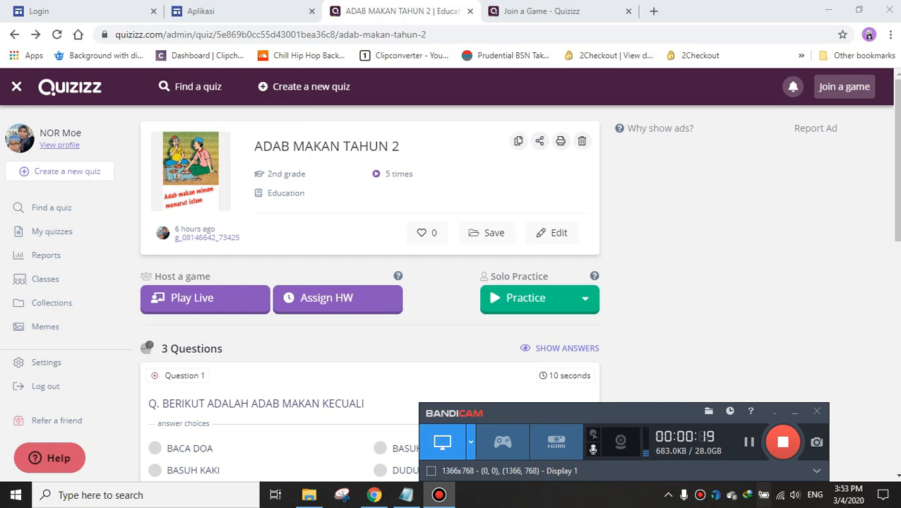
- Copy the quiz's solo practice link through Share practice link and close the sharing options
left_click(585, 298)
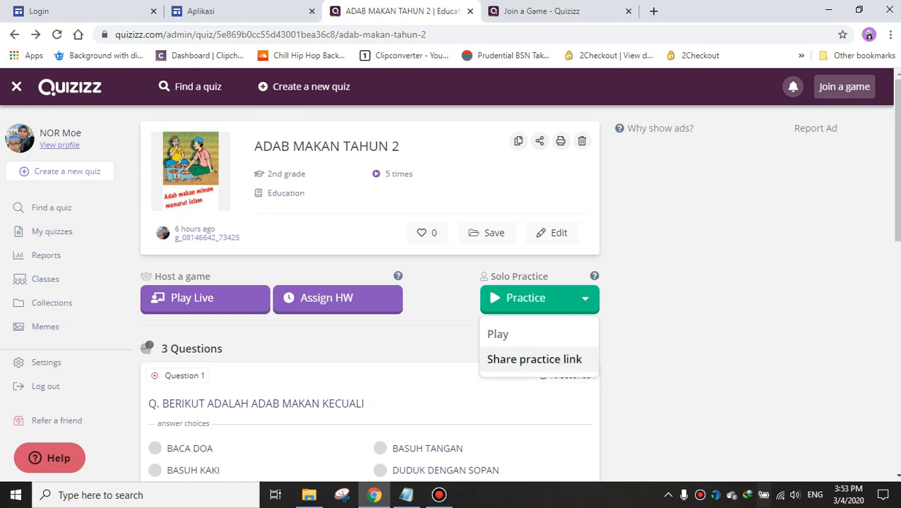
left_click(534, 359)
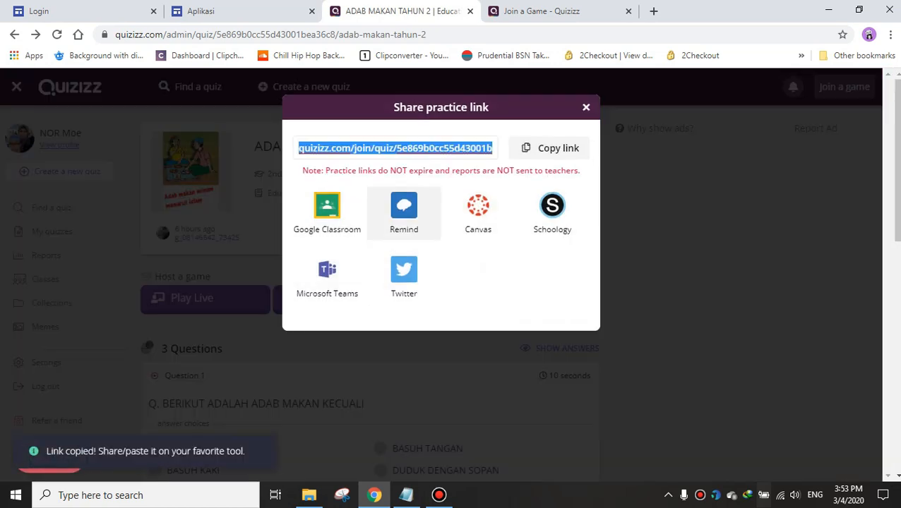
left_click(586, 108)
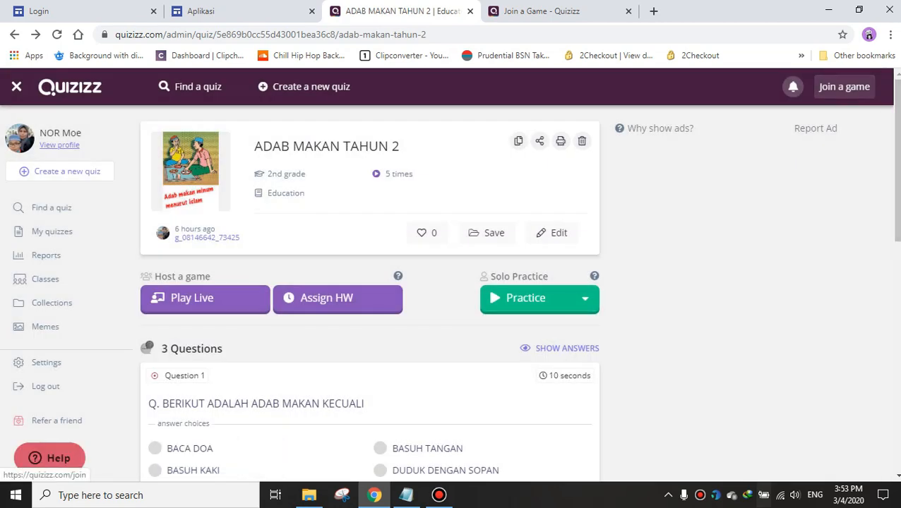
- Open the student game-joining page and browse its recent activity and the quizzes offered by subject
left_click(844, 86)
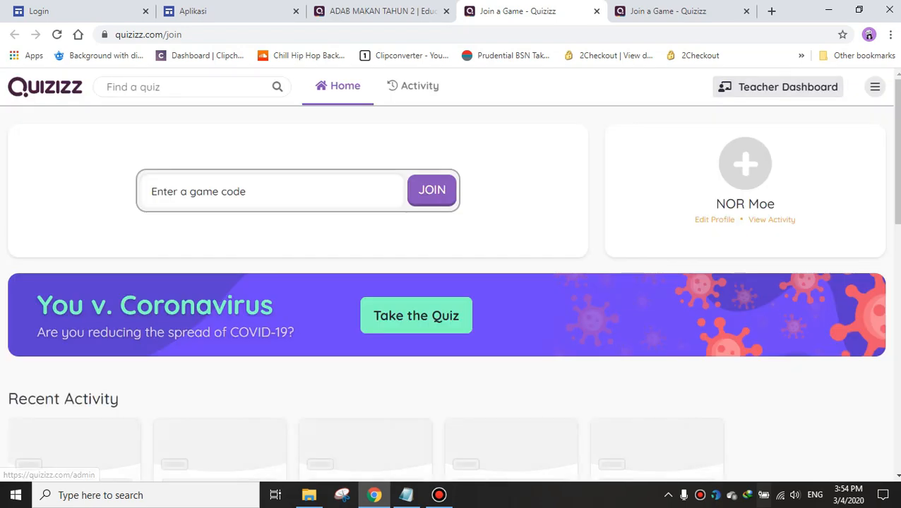
left_click(382, 11)
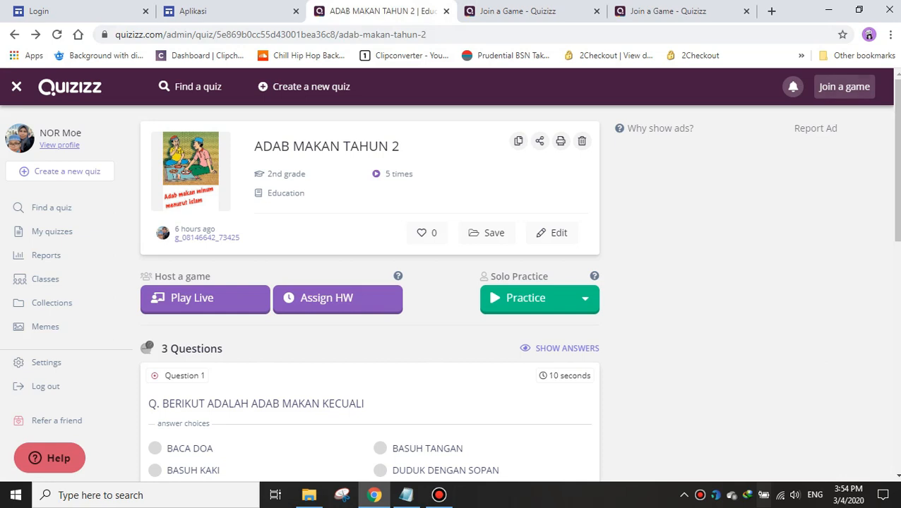
left_click(517, 12)
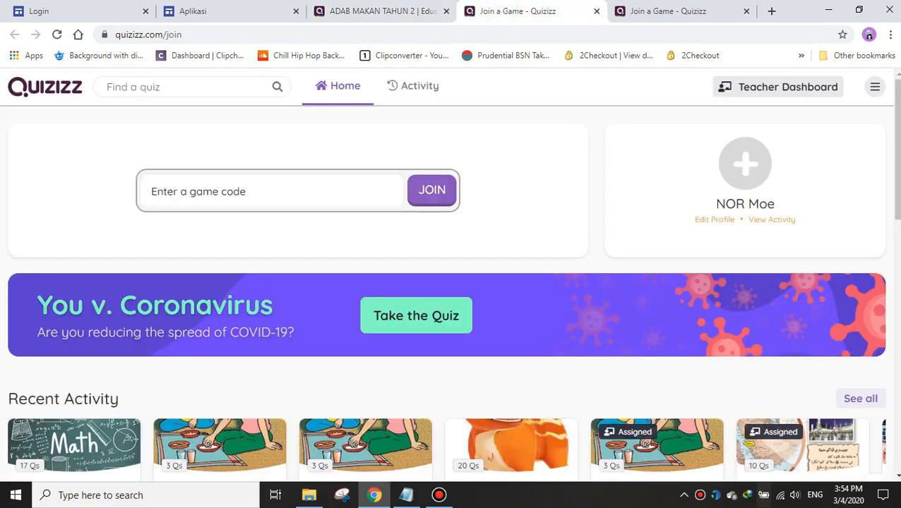
scroll(445, 293, "down", 5)
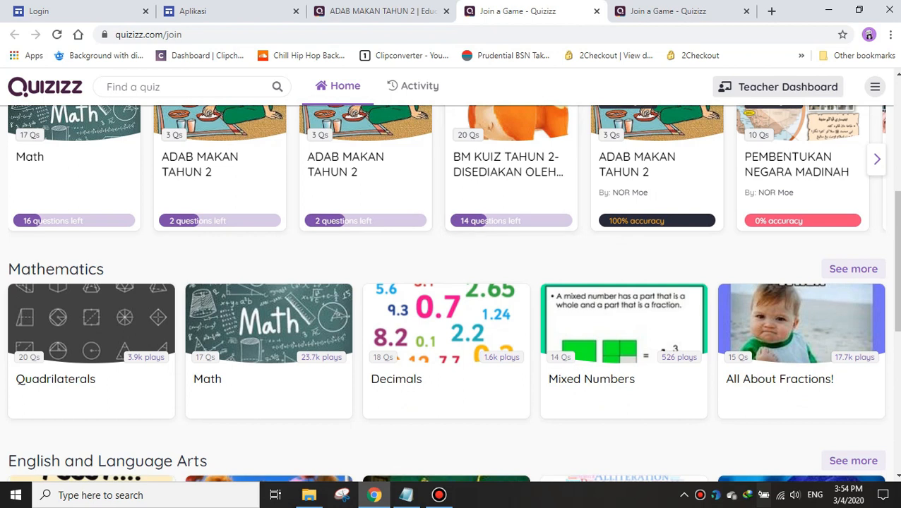
scroll(452, 293, "down", 5)
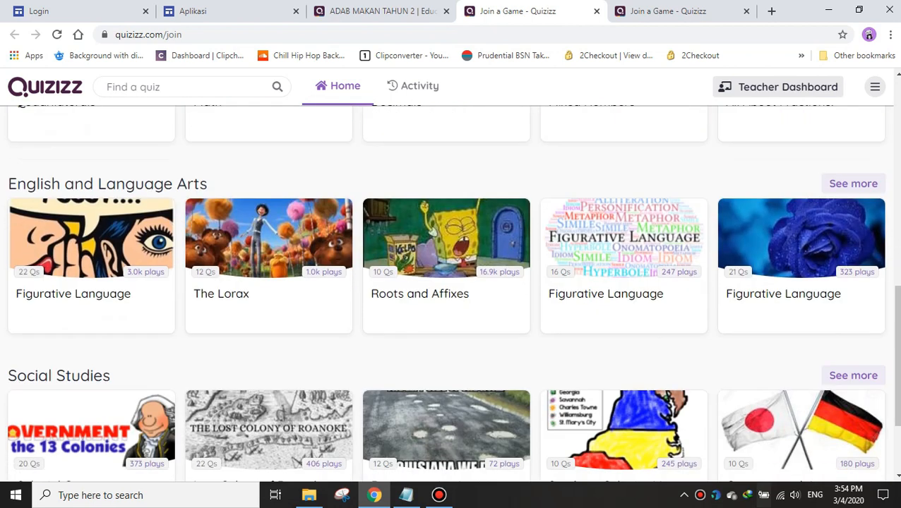
scroll(623, 211, "down", 3)
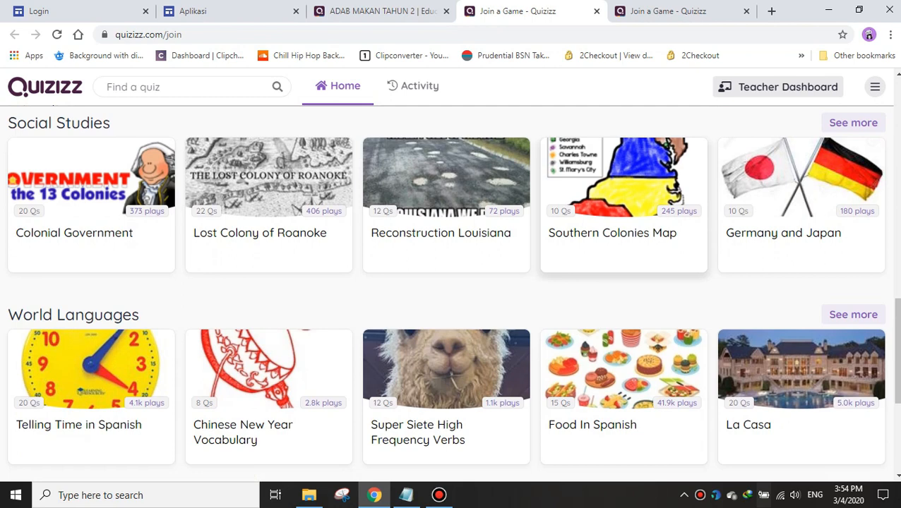
scroll(623, 212, "down", 7)
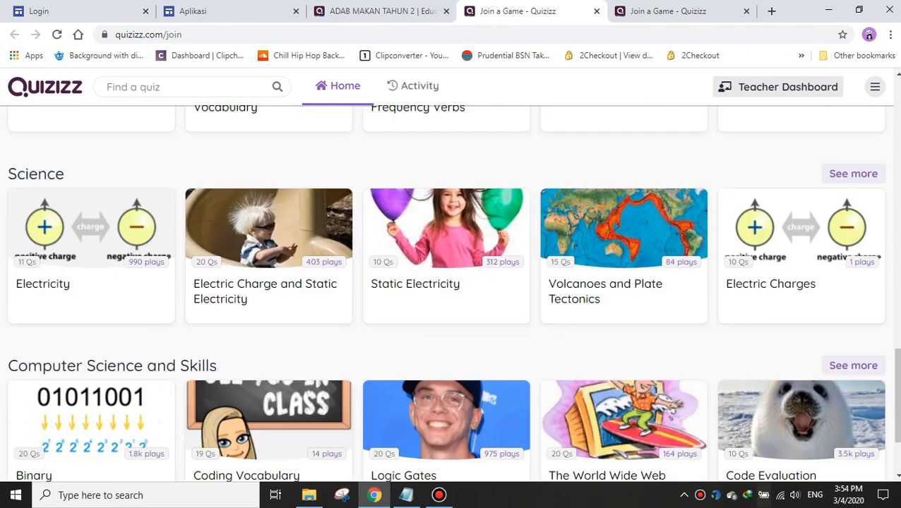
- Open the unfinished BM KUIZ TAHUN 2 quiz from Recent Activity and display its share link
scroll(623, 279, "up", 10)
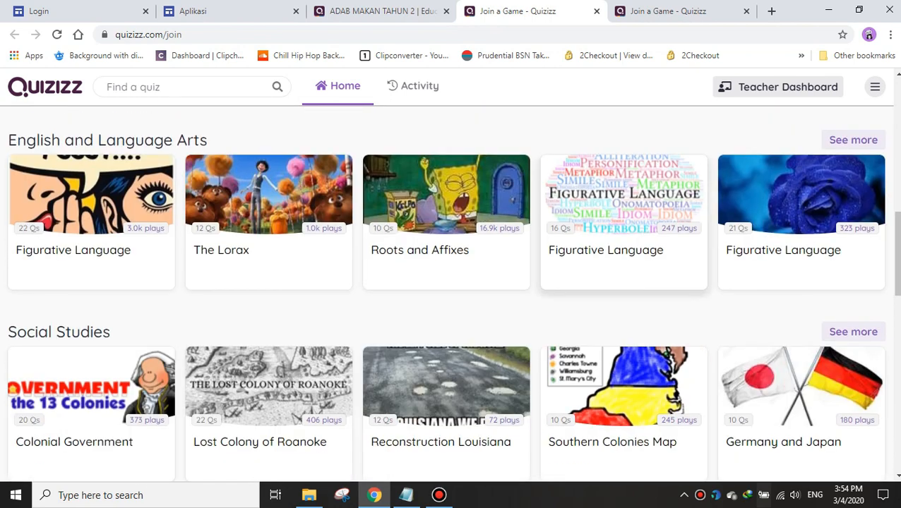
scroll(623, 279, "up", 5)
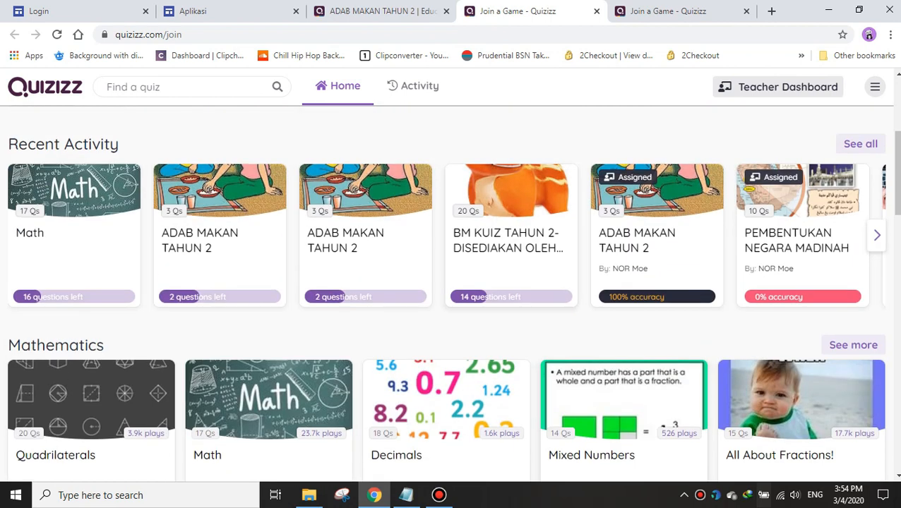
scroll(452, 297, "down", 1)
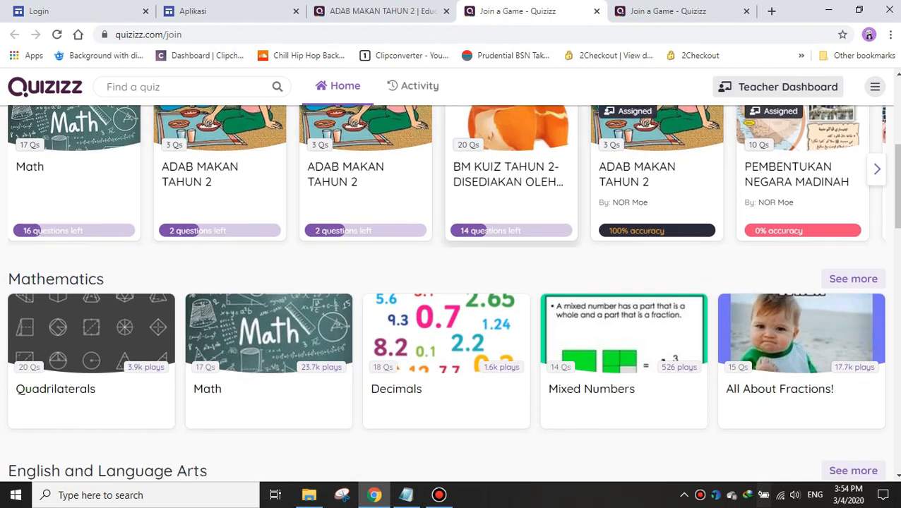
left_click(512, 177)
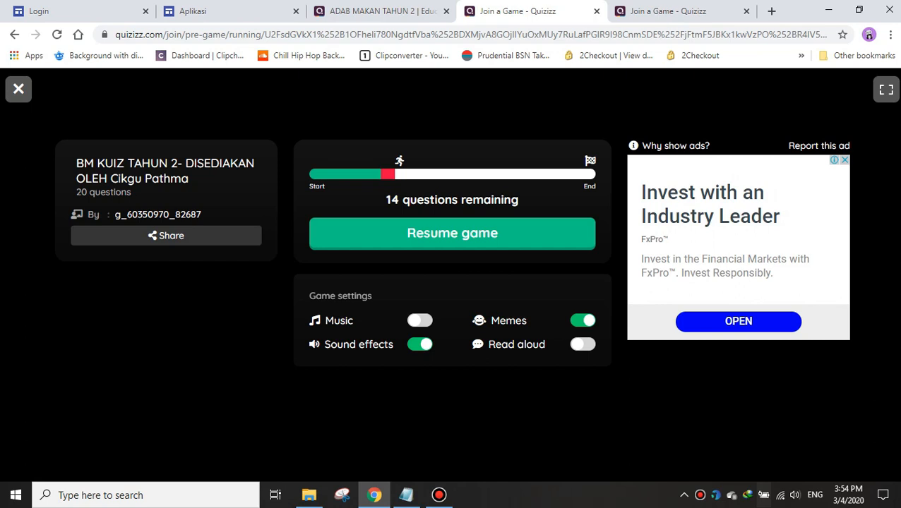
left_click(166, 236)
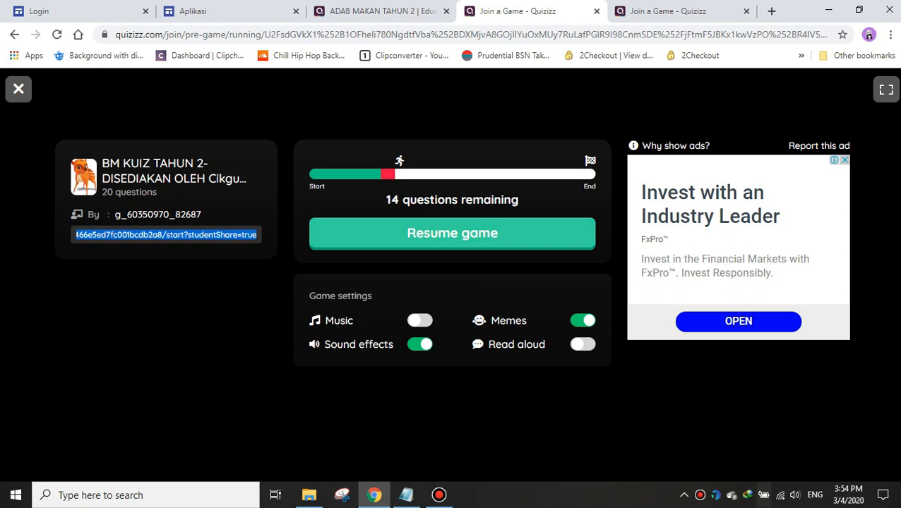
- Resume the BM KUIZ TAHUN 2 game, answer question 7 with "kasut" and pause the game
left_click(451, 233)
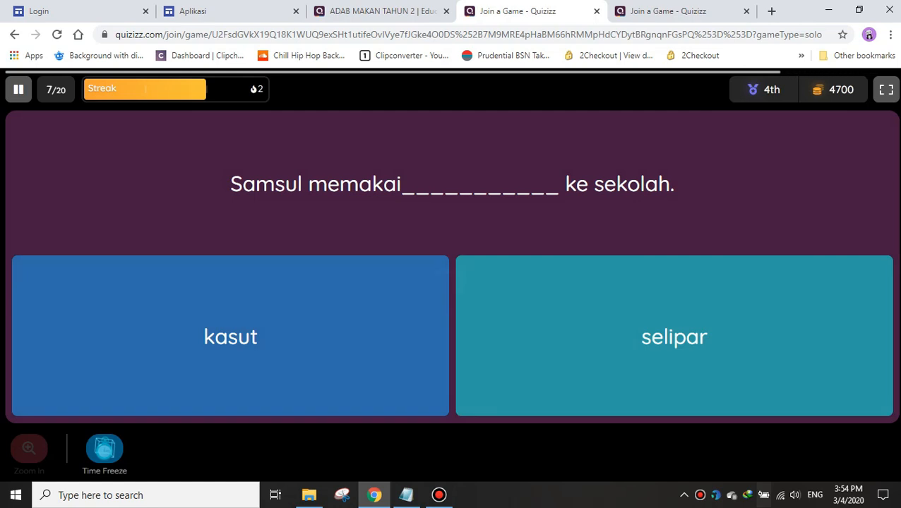
left_click(275, 297)
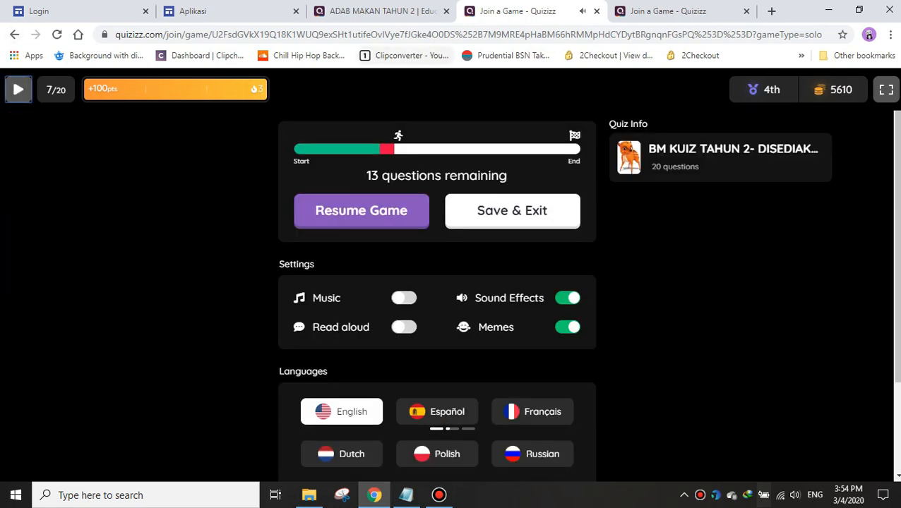
- Return to the student game-joining page and review its game code entry, recent activity and quizzes by subject
left_click(382, 12)
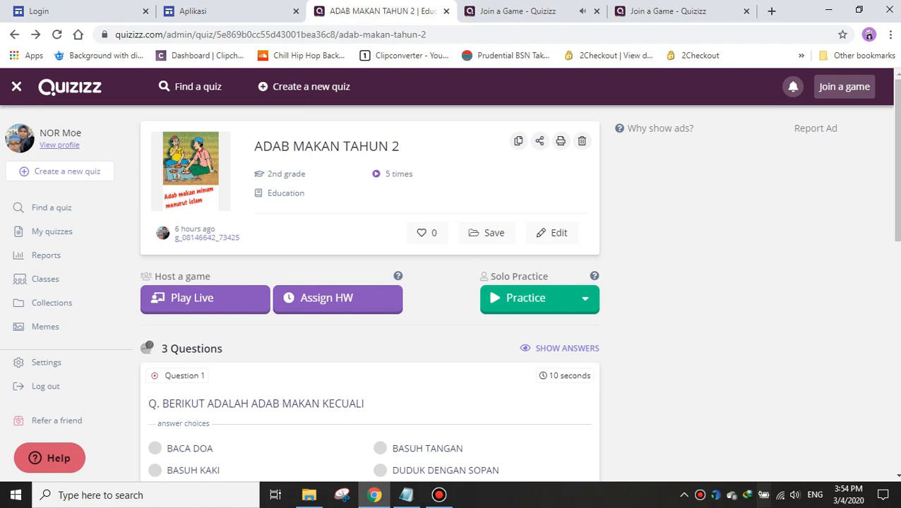
left_click(517, 12)
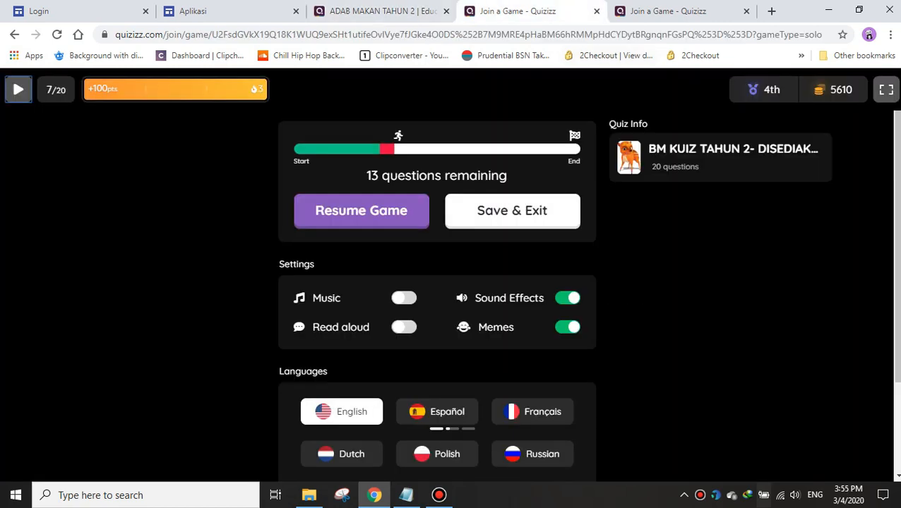
left_click(664, 11)
scroll(452, 289, "down", 3)
scroll(452, 289, "up", 3)
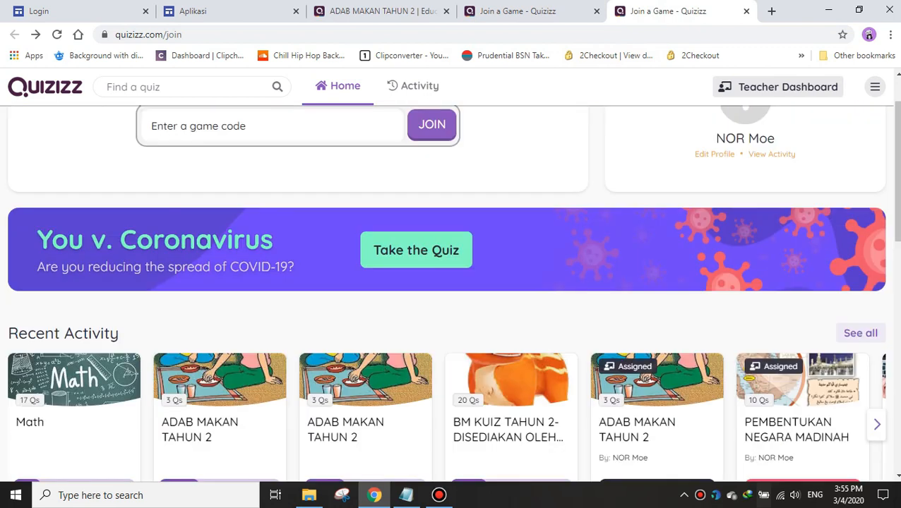
scroll(452, 282, "up", 1)
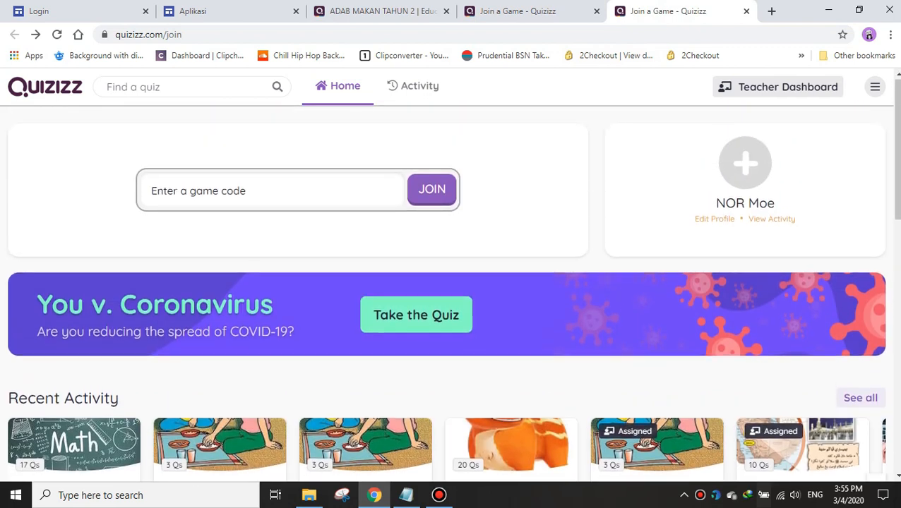
scroll(452, 282, "down", 2)
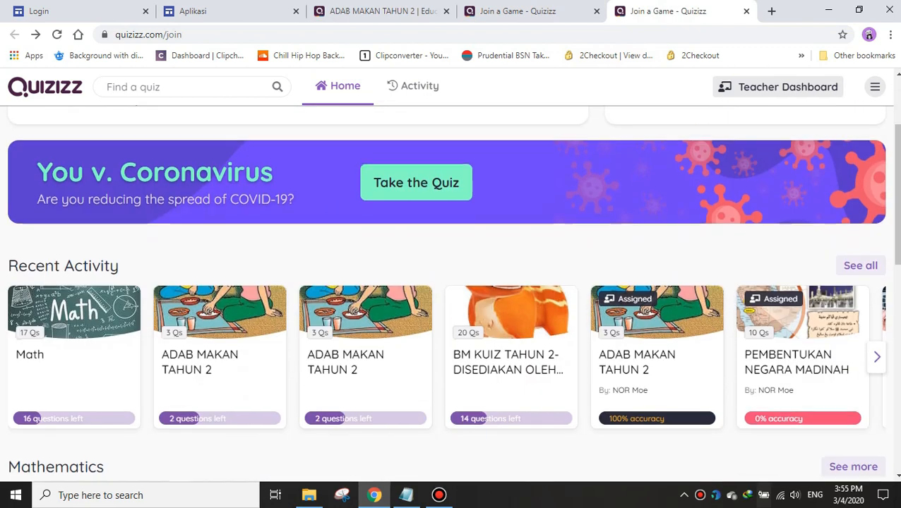
scroll(446, 297, "down", 7)
scroll(446, 329, "down", 8)
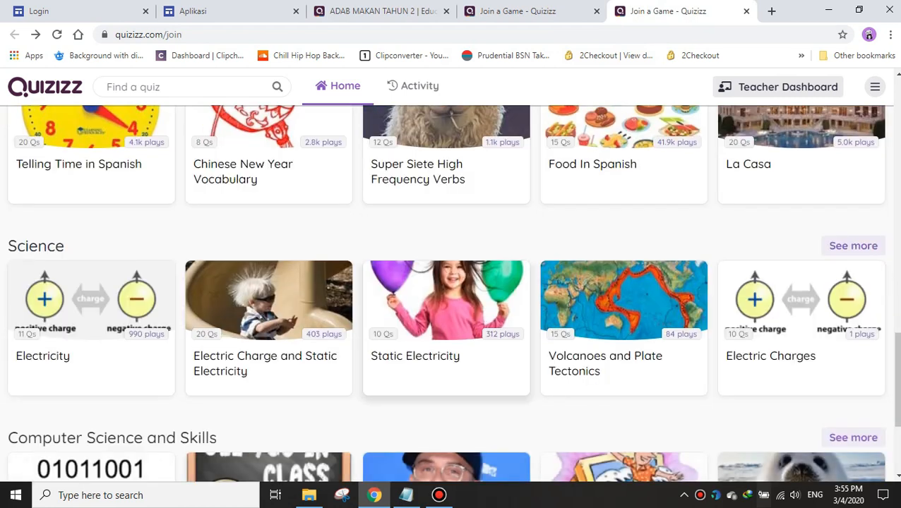
scroll(446, 328, "up", 17)
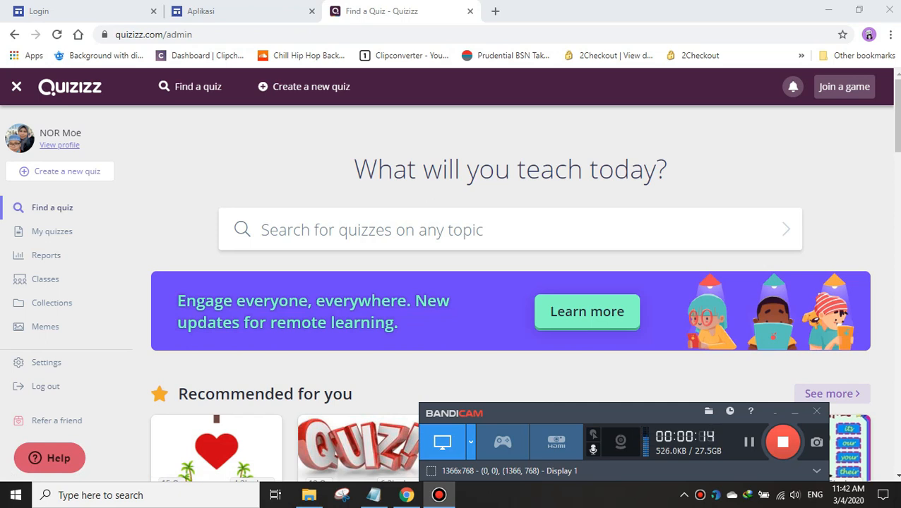
scroll(510, 297, "down", 4)
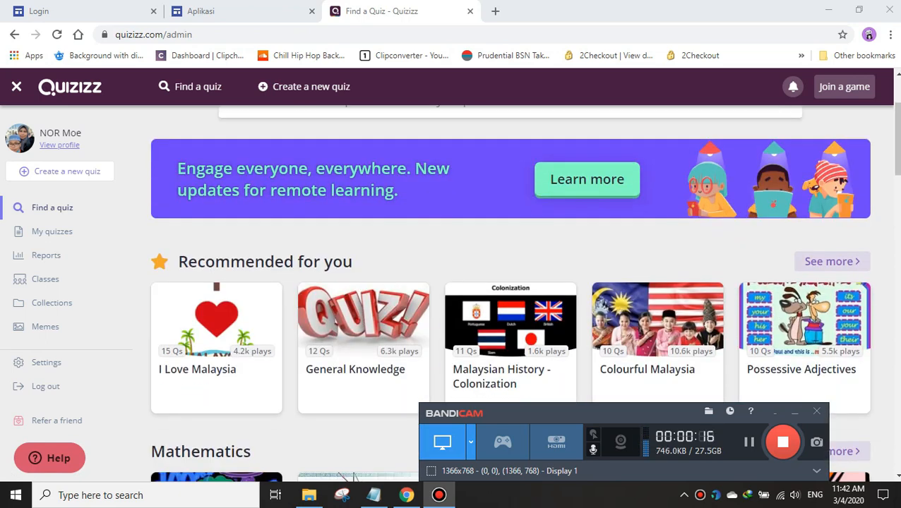
scroll(509, 296, "up", 4)
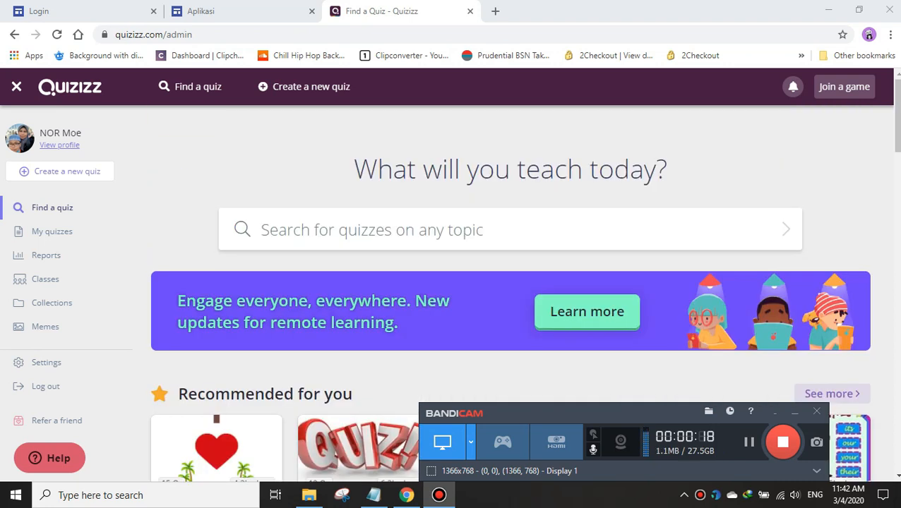